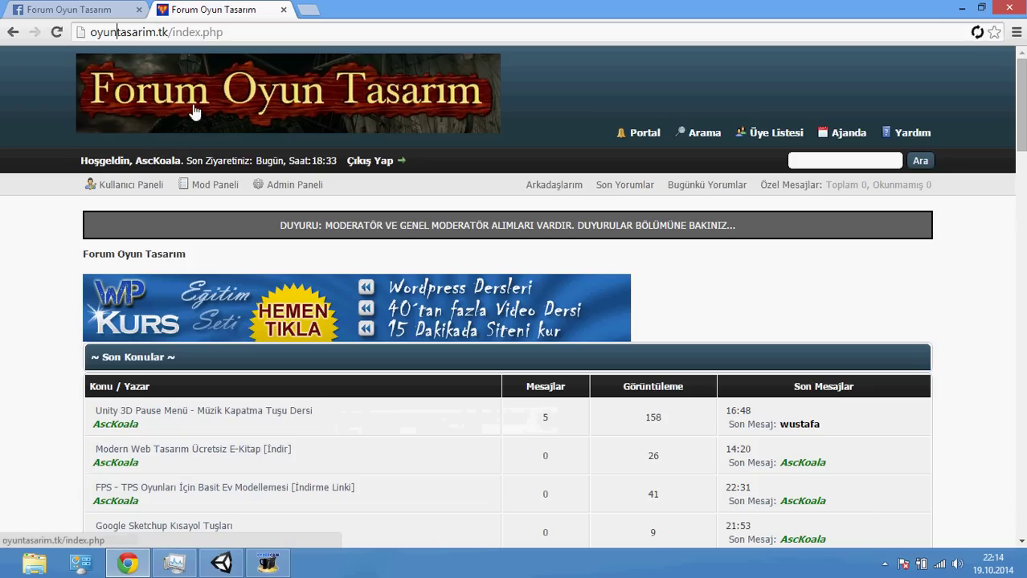
- Point out the forum's domain name in Chrome's address bar
double_click(105, 32)
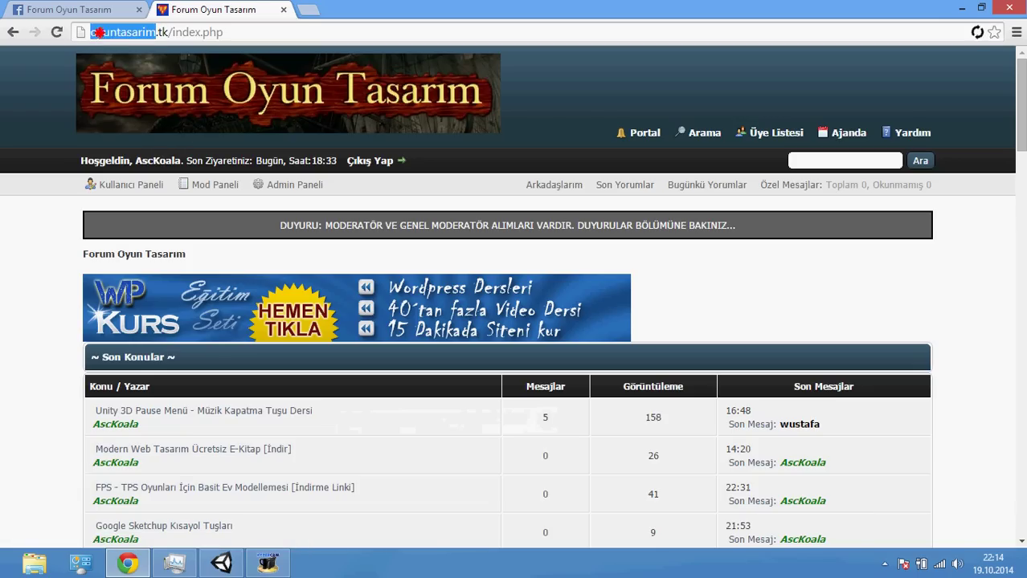
click(118, 32)
scroll(76, 355, down, 2)
scroll(75, 351, up, 2)
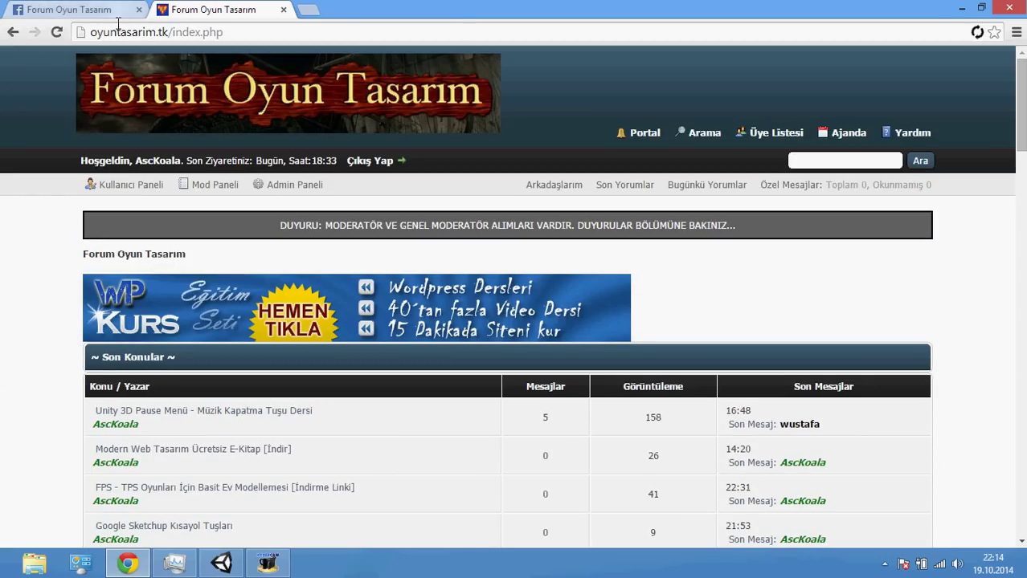
drag(100, 29, 161, 32)
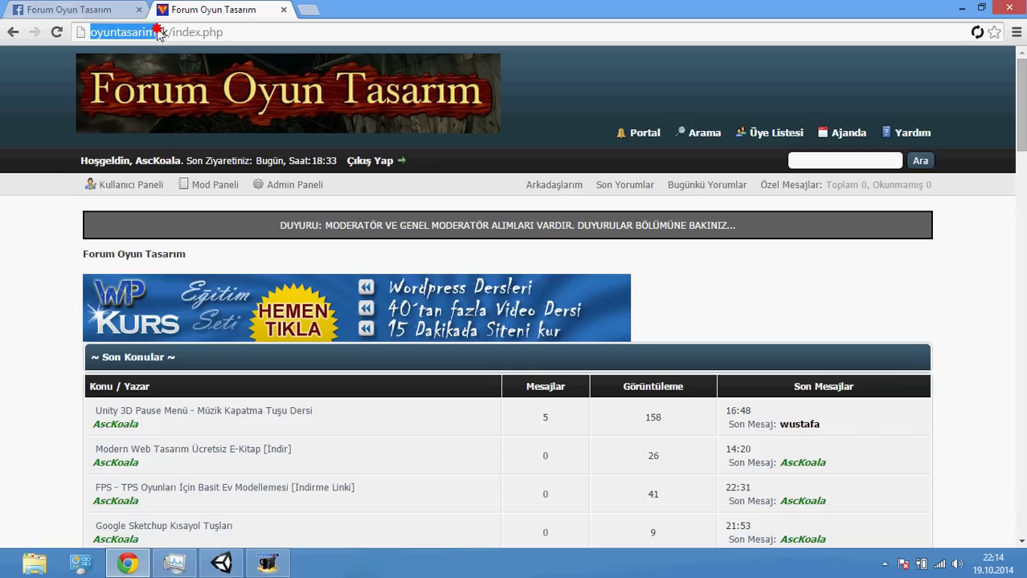
click(159, 33)
- Show the forum's Facebook page, then minimize Chrome to reveal Unity
scroll(54, 309, down, 3)
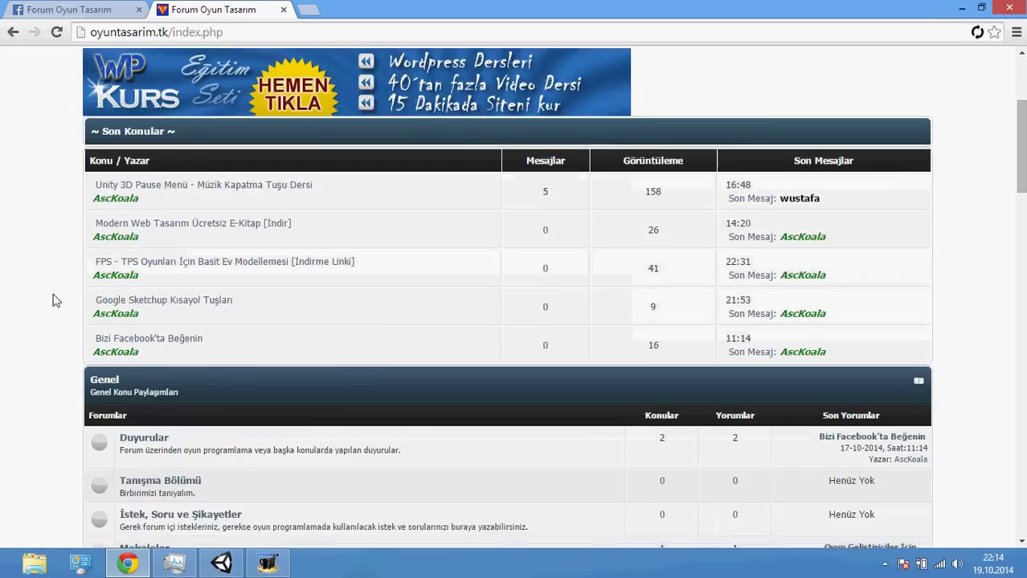
scroll(55, 299, up, 3)
click(80, 9)
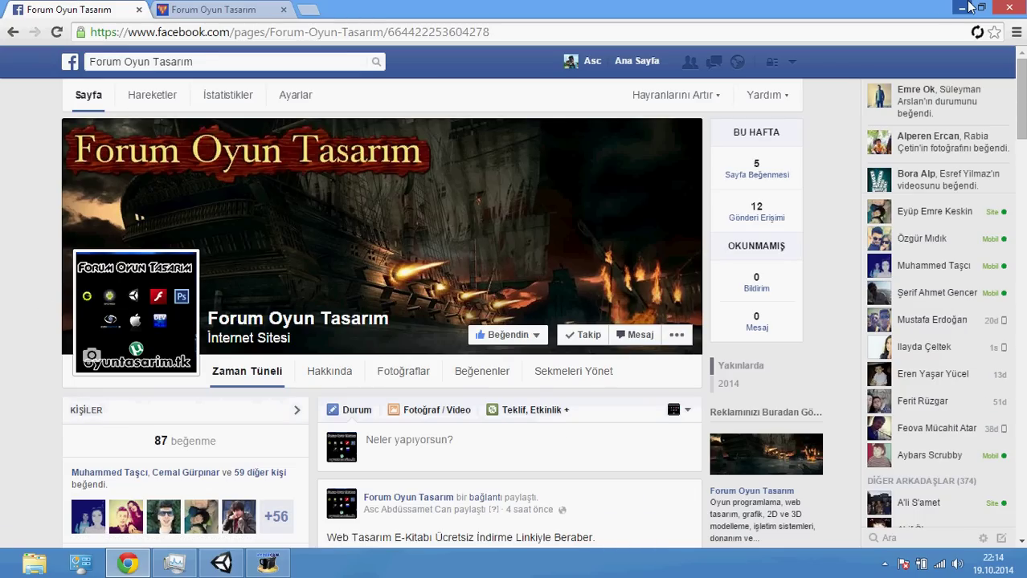
click(964, 7)
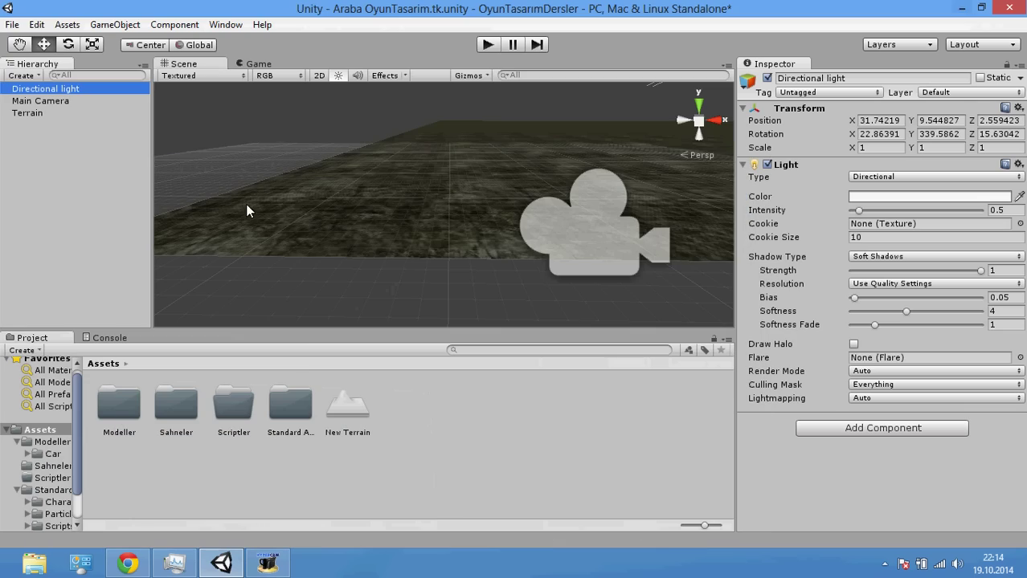
- Move the scene view across the terrain and glance at the Import Package options without importing
scroll(339, 195, down, 3)
scroll(358, 190, down, 2)
alt+drag(362, 195, 318, 219)
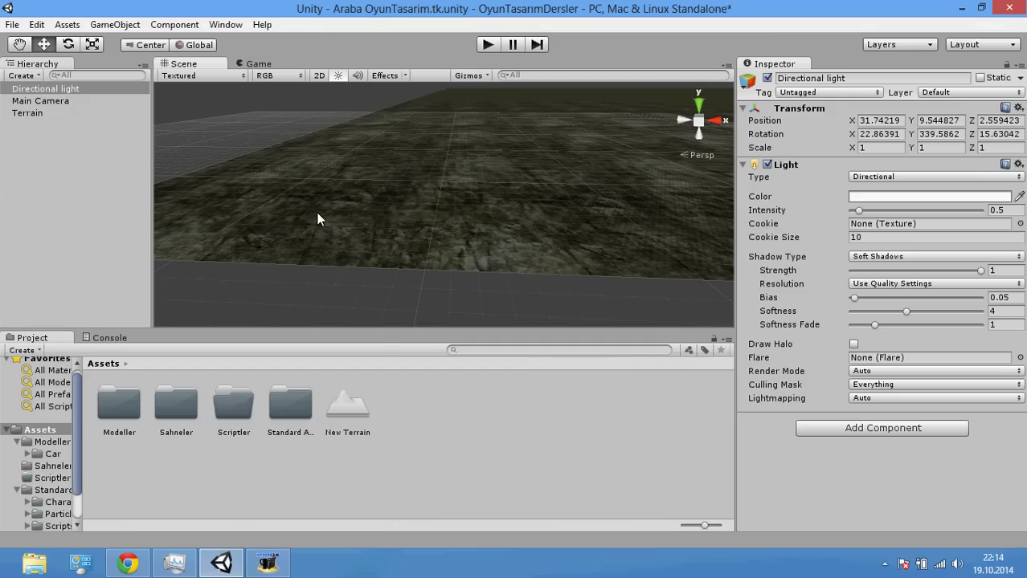
right_click(414, 408)
mouse_move(452, 268)
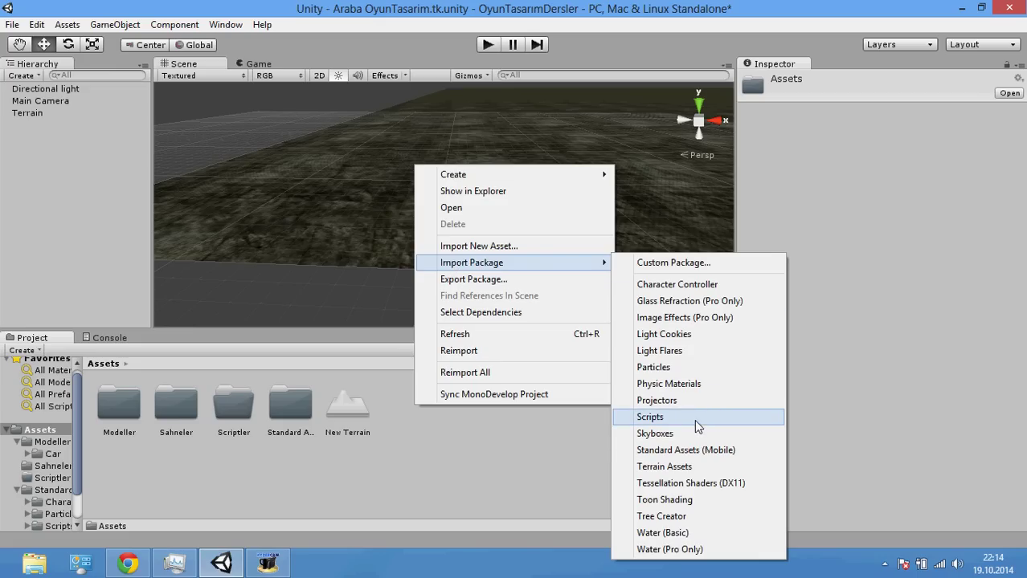
click(509, 446)
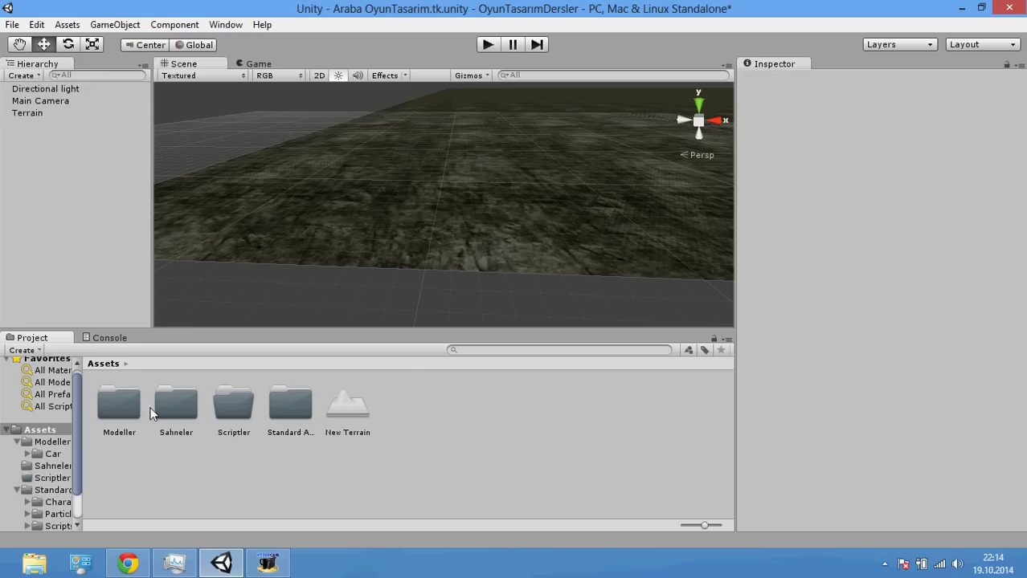
- Browse Standard Assets, then open the Modeller > Car folder
double_click(277, 407)
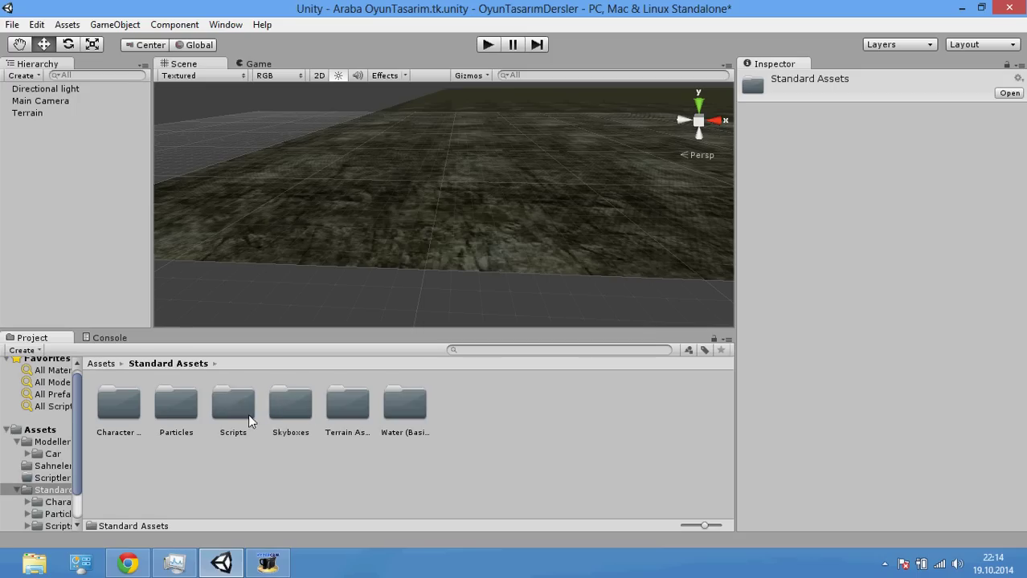
click(248, 414)
click(93, 365)
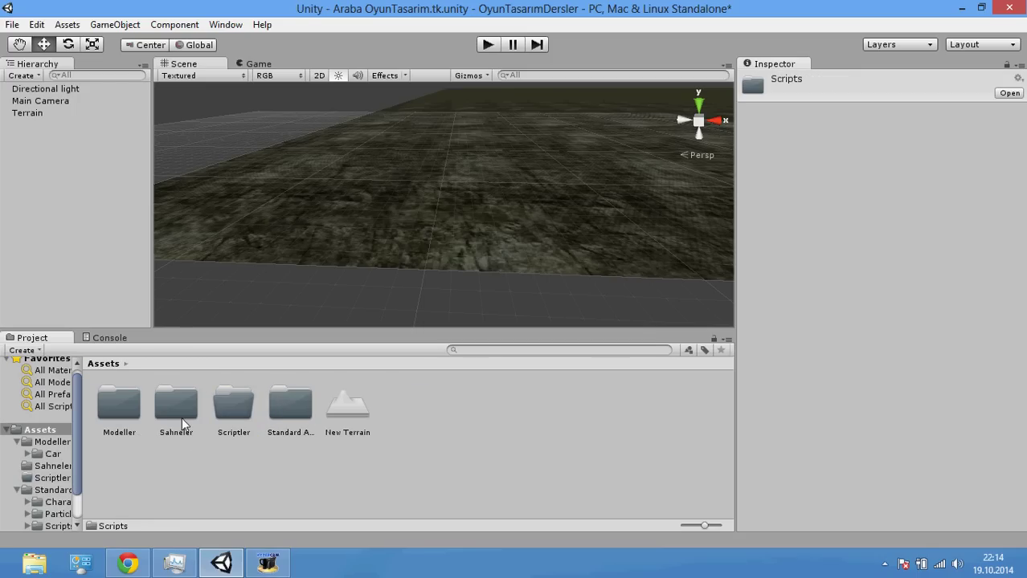
double_click(118, 417)
double_click(114, 417)
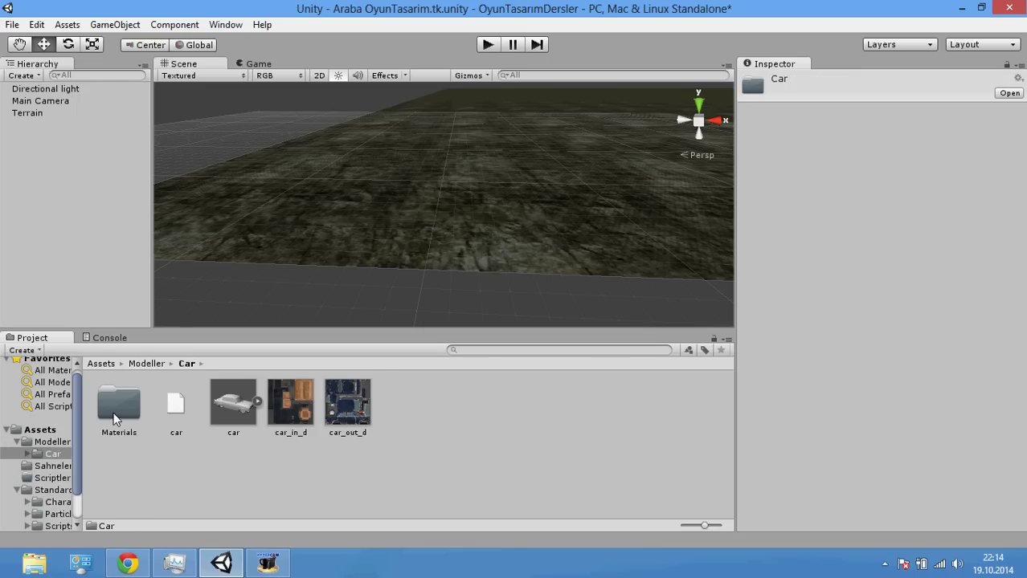
- Place the car model on the terrain and apply the car_out_d texture to it
drag(233, 402, 406, 204)
drag(347, 406, 390, 203)
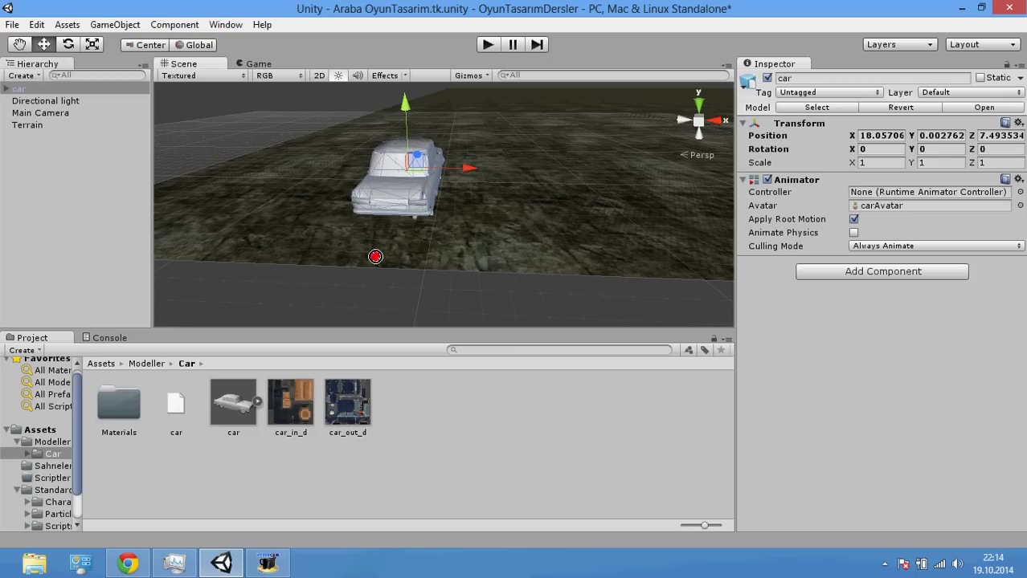
alt+drag(494, 204, 292, 295)
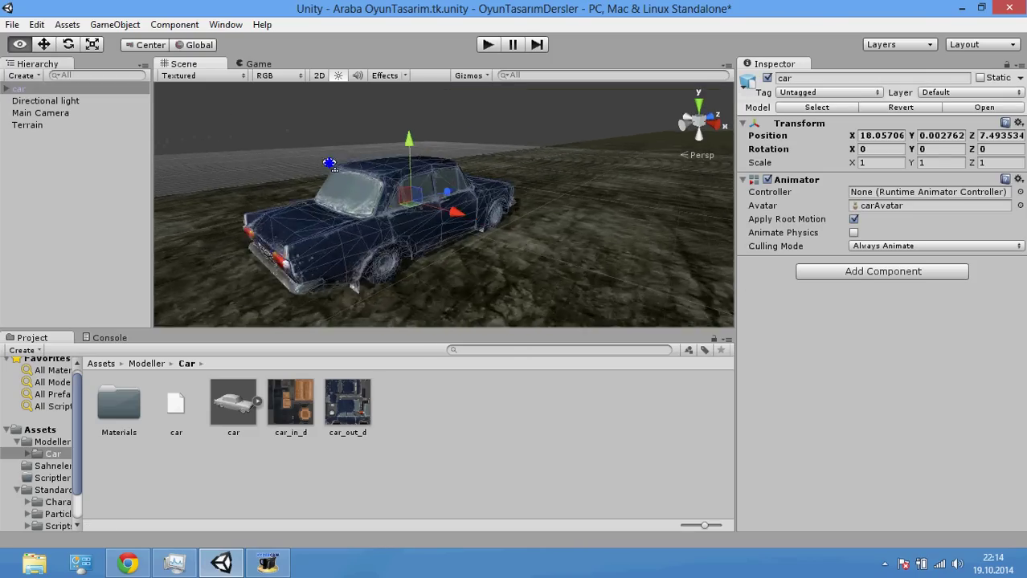
click(416, 449)
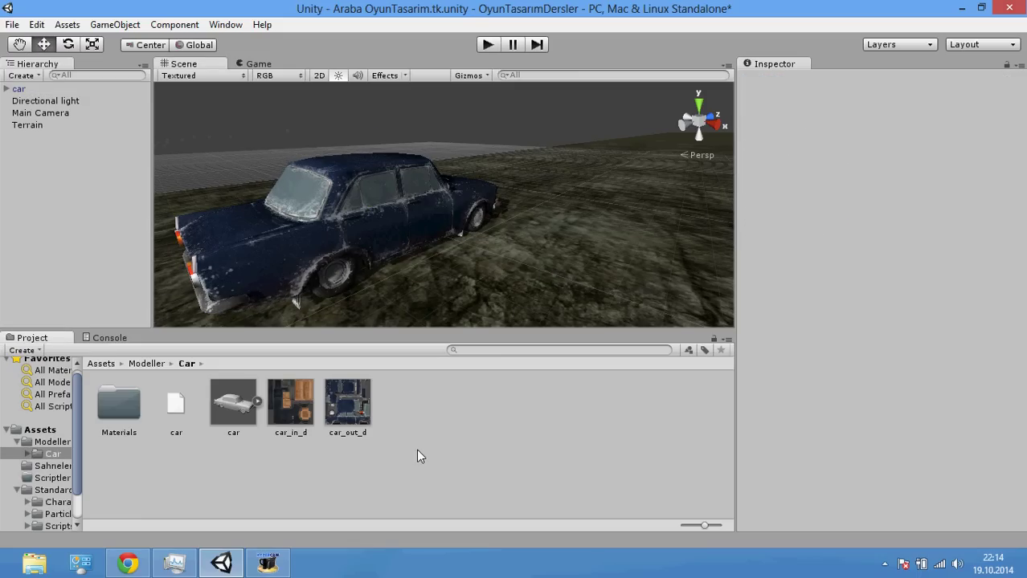
mouse_move(327, 226)
alt+mouse_down()
mouse_move(294, 233)
mouse_move(311, 233)
alt+mouse_up()
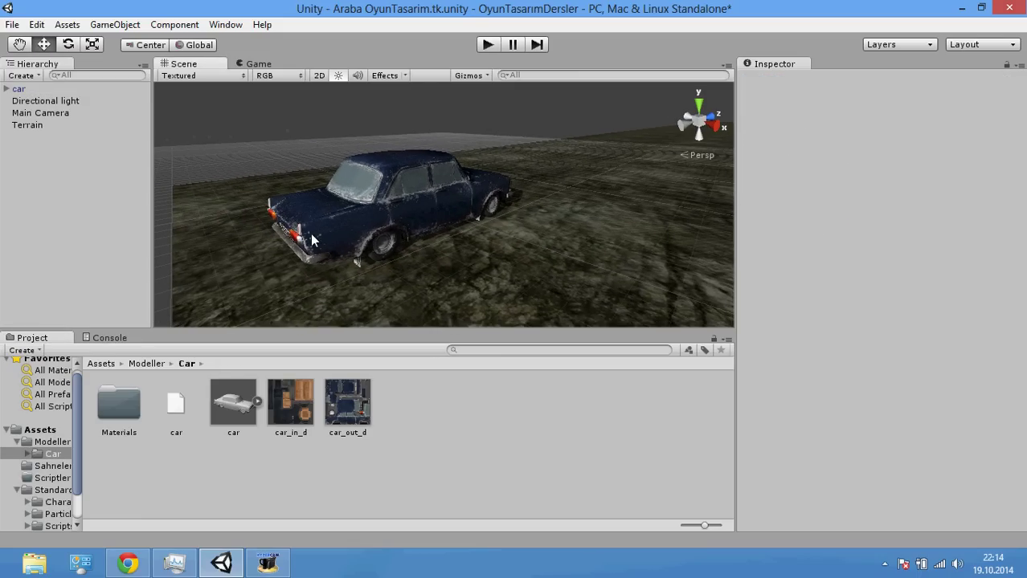
- Select the car and run a quick Play test
click(69, 90)
click(869, 271)
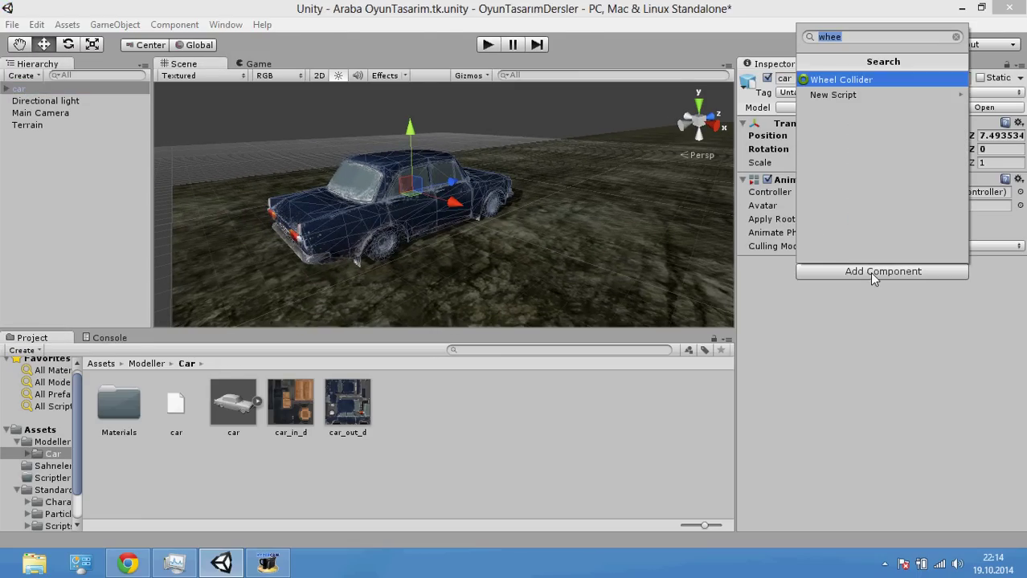
click(750, 424)
click(486, 45)
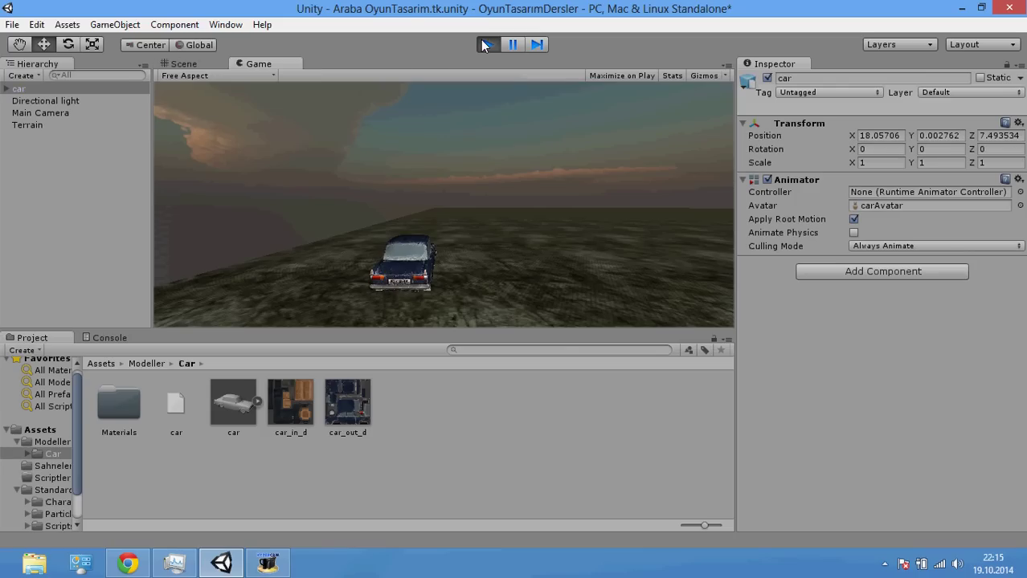
click(482, 40)
- Add a Rigidbody to the car and play the scene to test the physics
click(835, 276)
text(ri)
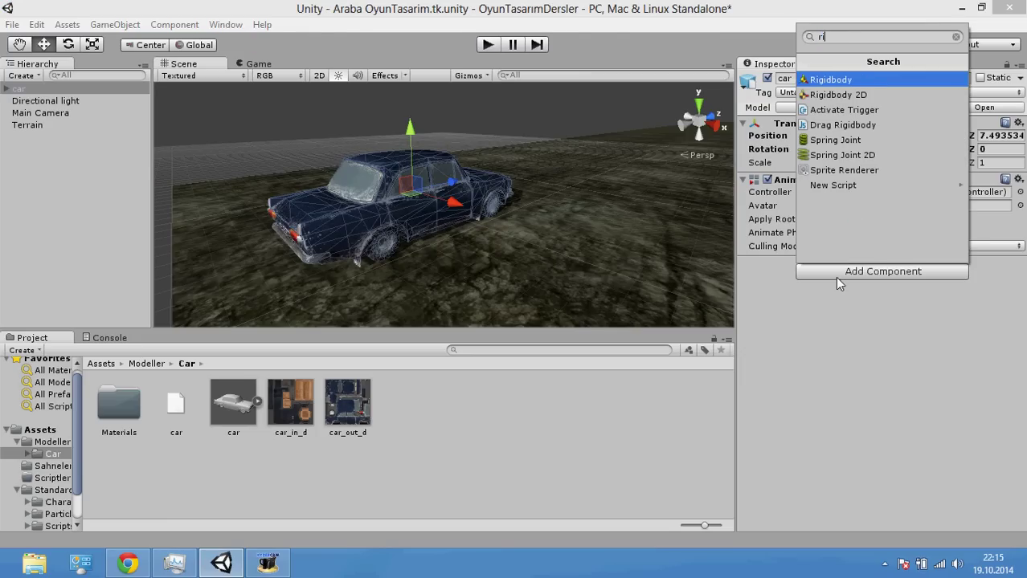
key(Return)
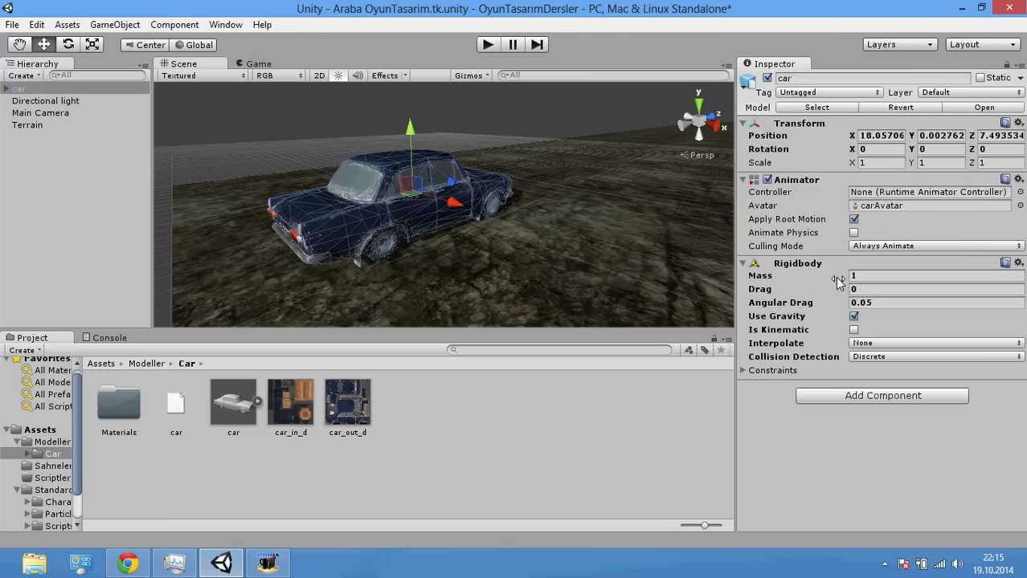
click(492, 45)
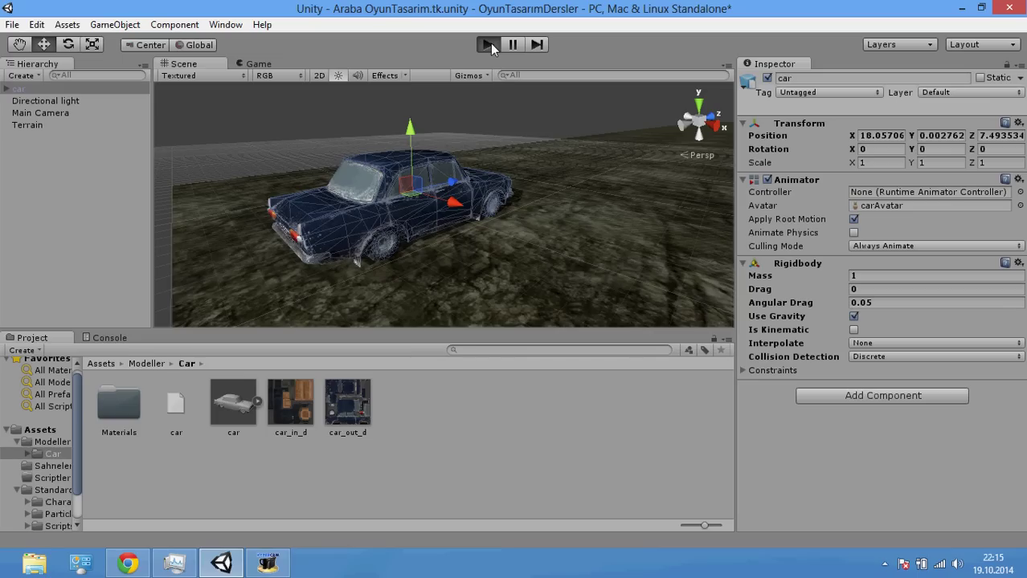
click(490, 44)
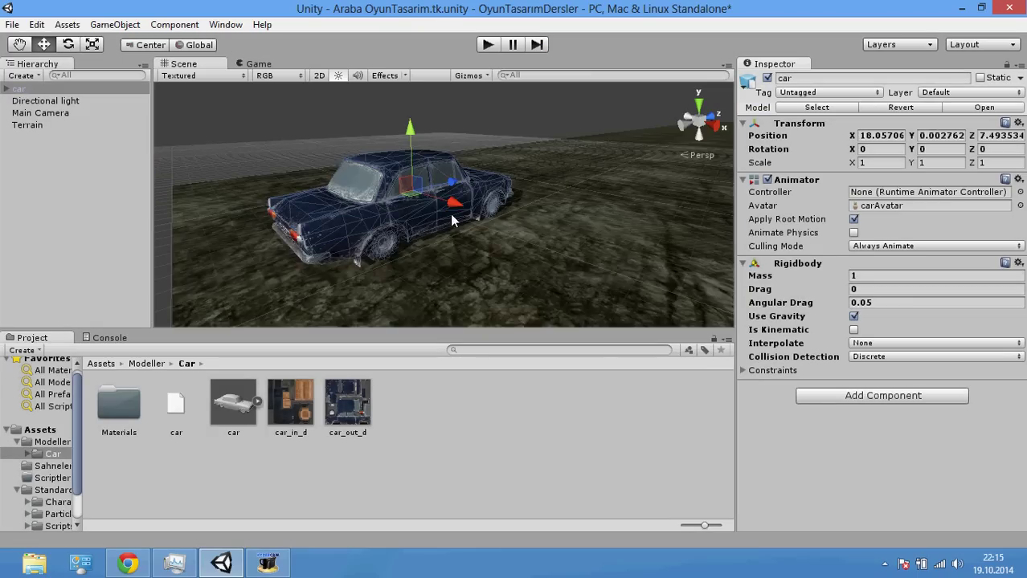
alt+drag(450, 214, 275, 184)
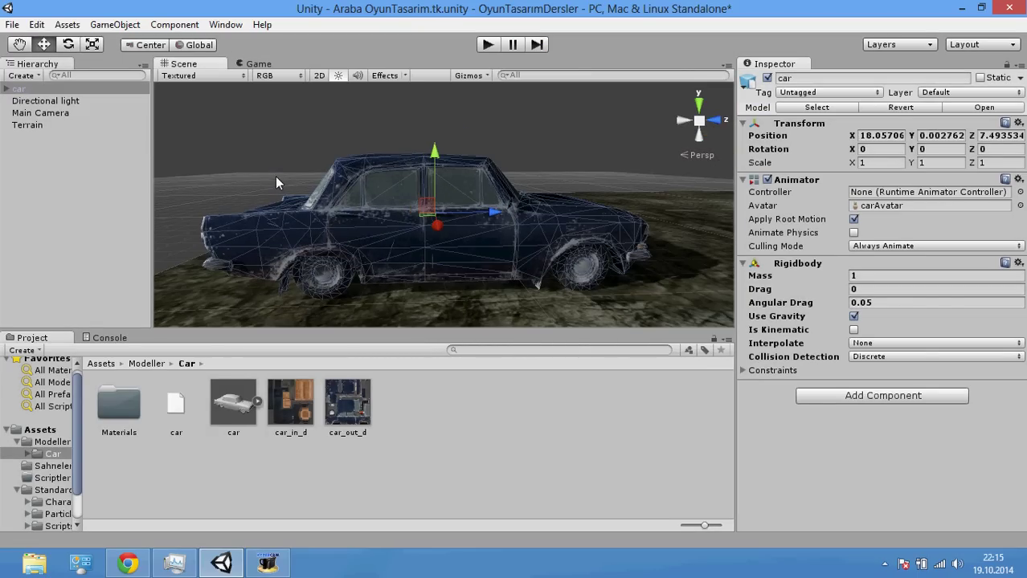
- Create a Cube beside the car and switch off its mesh renderer
click(121, 26)
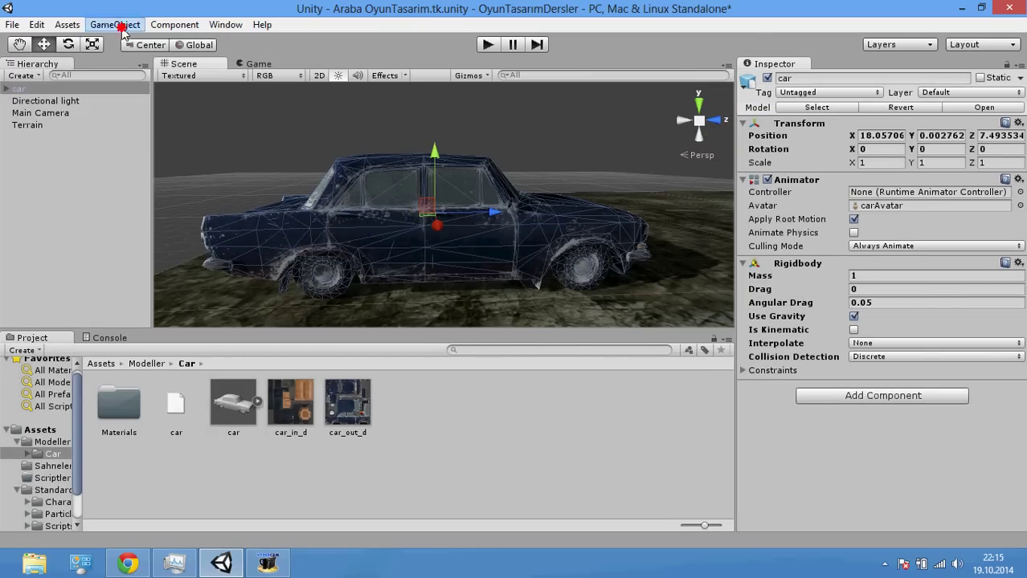
click(137, 59)
click(356, 218)
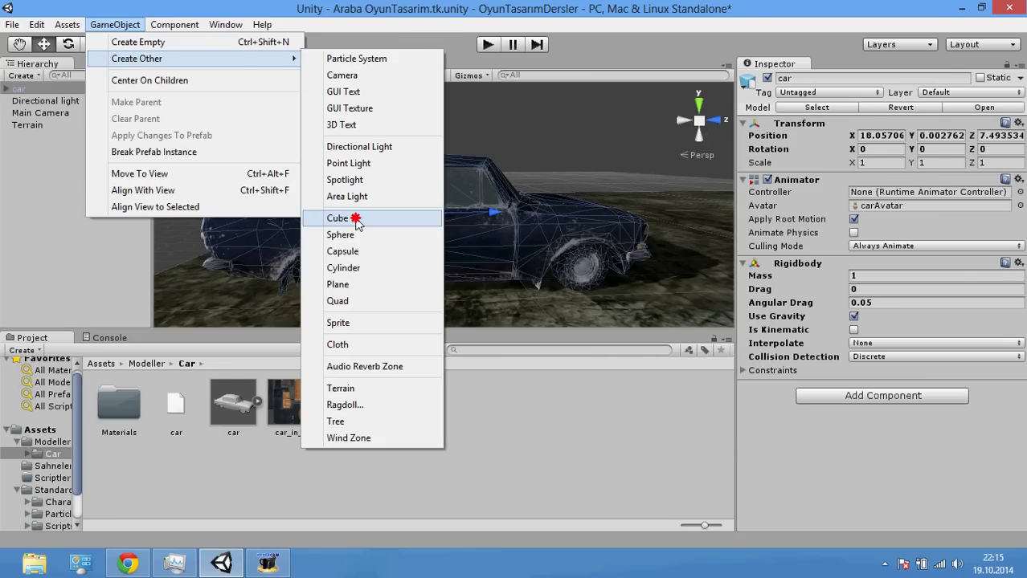
mouse_move(450, 215)
mouse_down()
mouse_move(474, 256)
mouse_move(486, 213)
mouse_move(487, 249)
mouse_move(473, 243)
mouse_up()
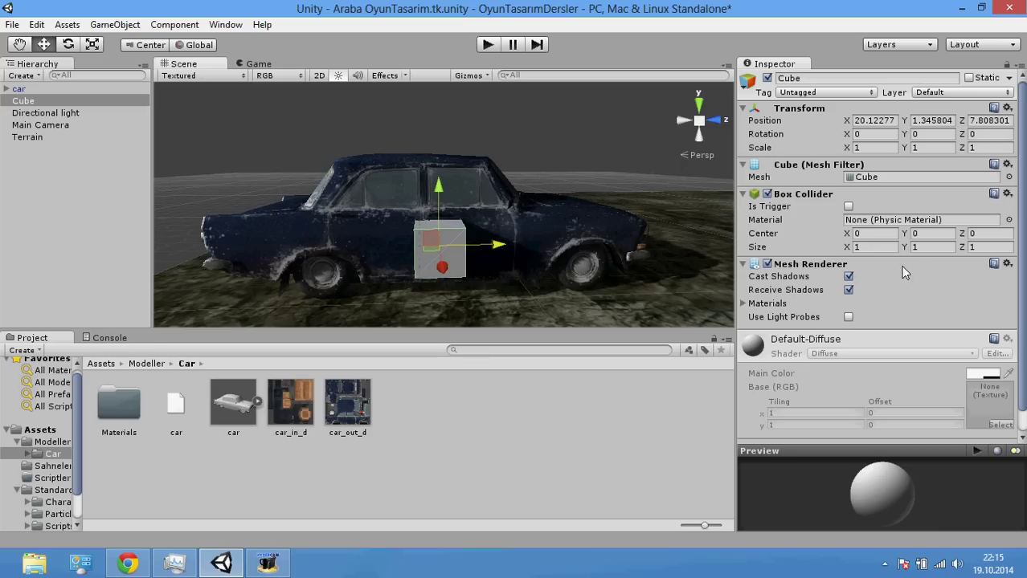
click(768, 264)
- Centre the invisible Cube on the car's centre line
alt+drag(482, 241, 119, 246)
mouse_move(291, 221)
mouse_down()
mouse_move(345, 215)
mouse_move(113, 211)
mouse_up()
click(92, 44)
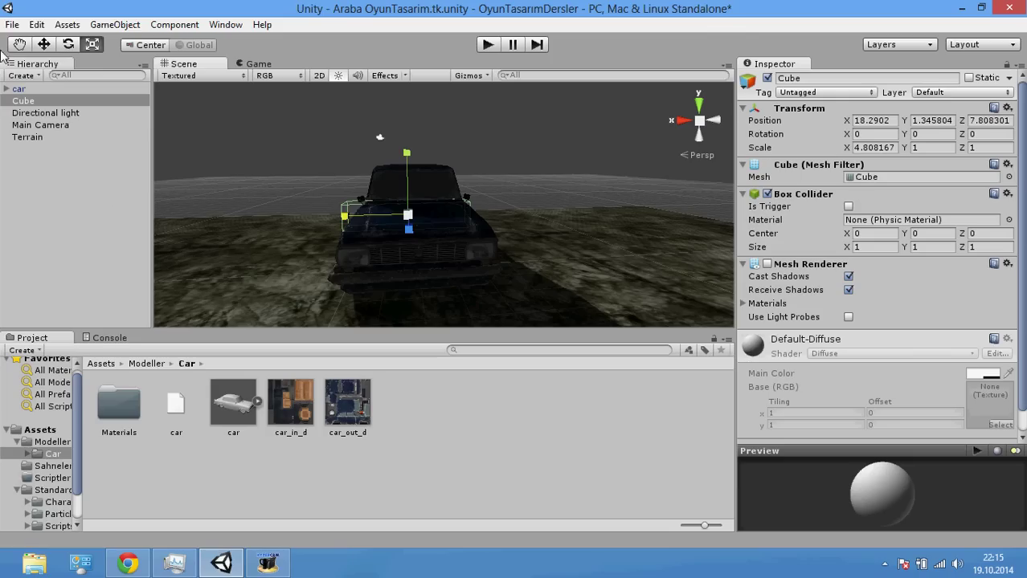
click(43, 45)
drag(364, 221, 354, 219)
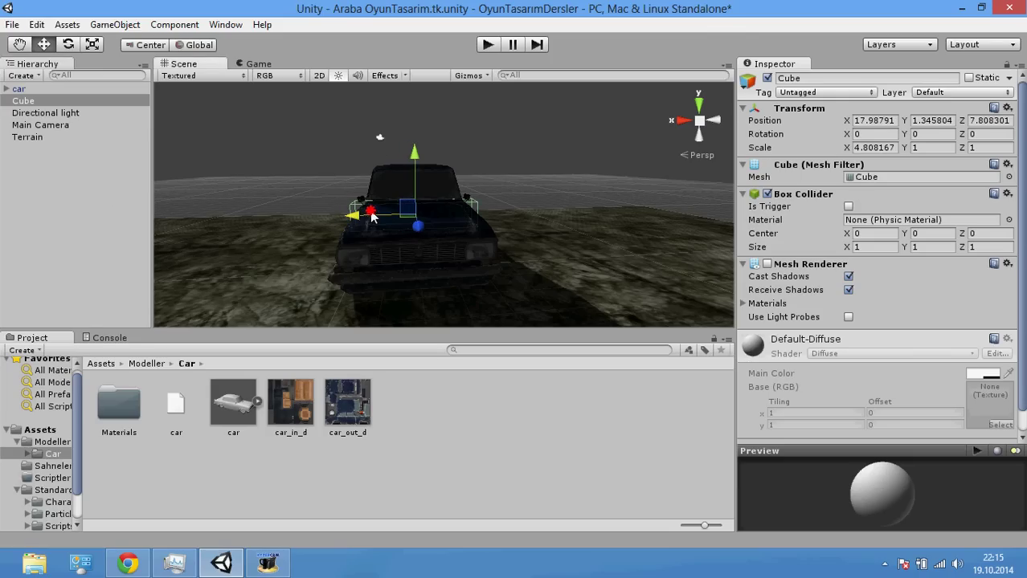
- Scale the Cube to 4.81 × 1.31 × 9.76 around the car body and lower it slightly
mouse_move(209, 161)
alt+mouse_down()
mouse_move(480, 204)
mouse_move(577, 189)
alt+mouse_up()
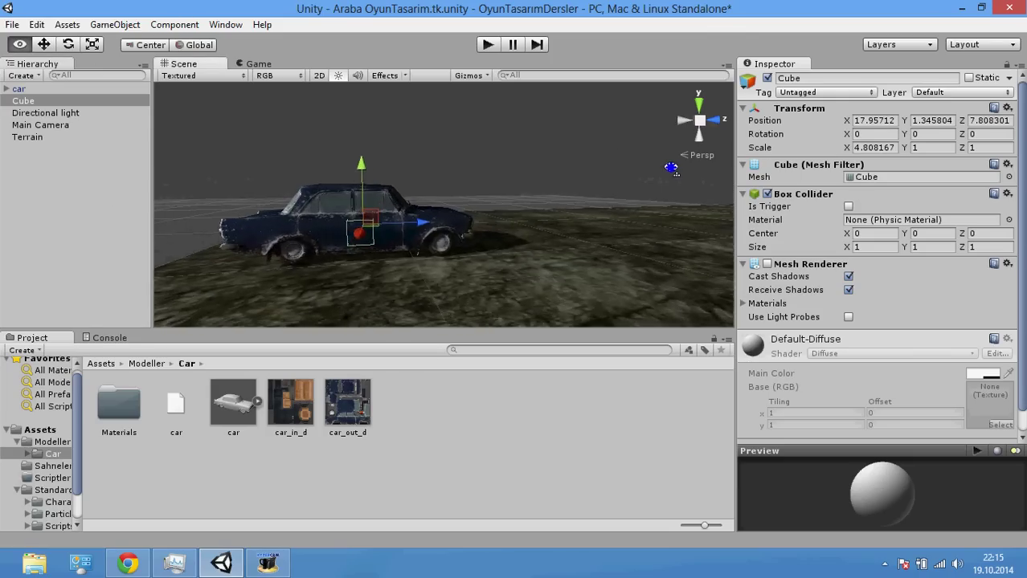
key(r)
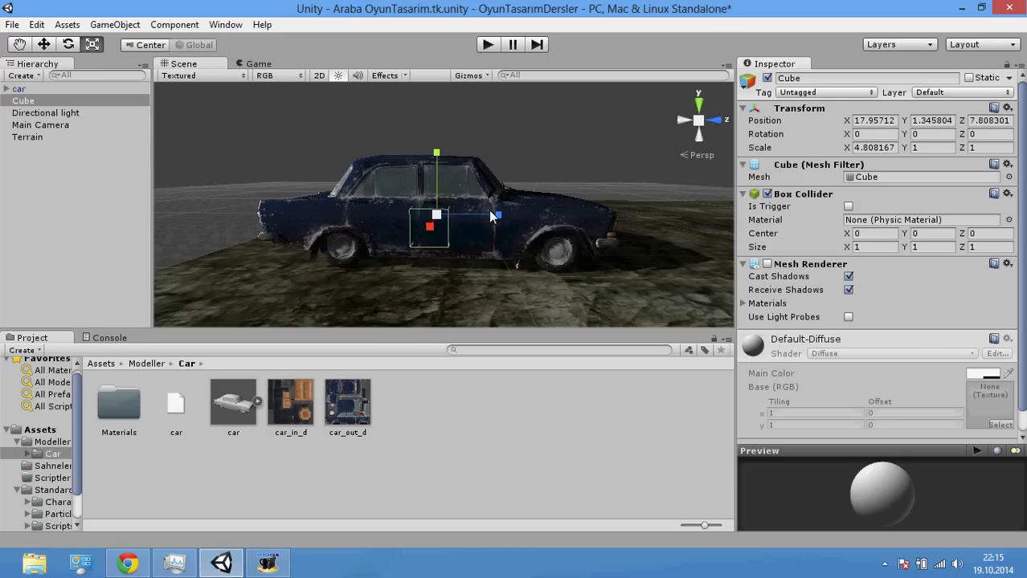
drag(495, 215, 1021, 211)
drag(436, 154, 438, 133)
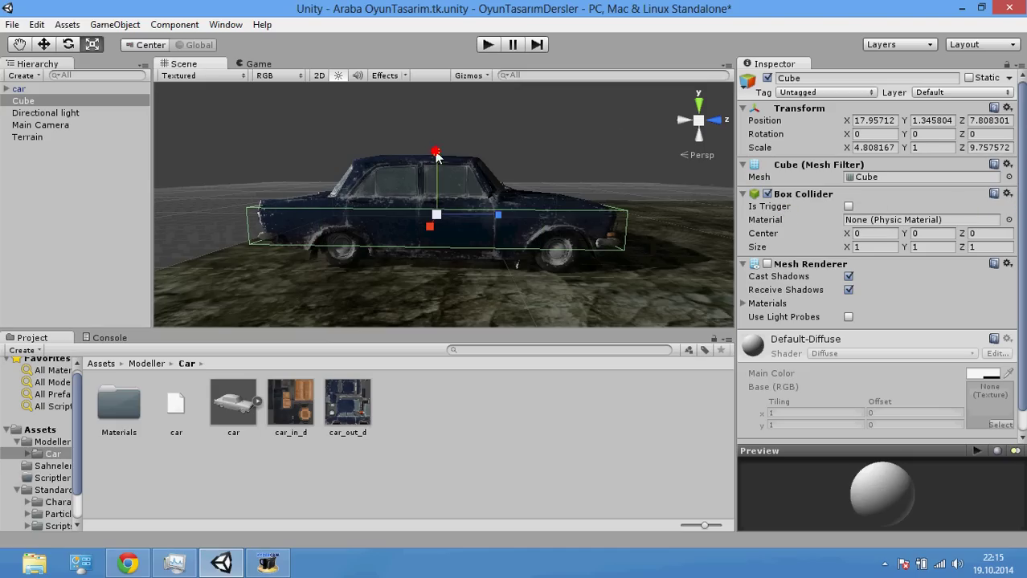
click(12, 102)
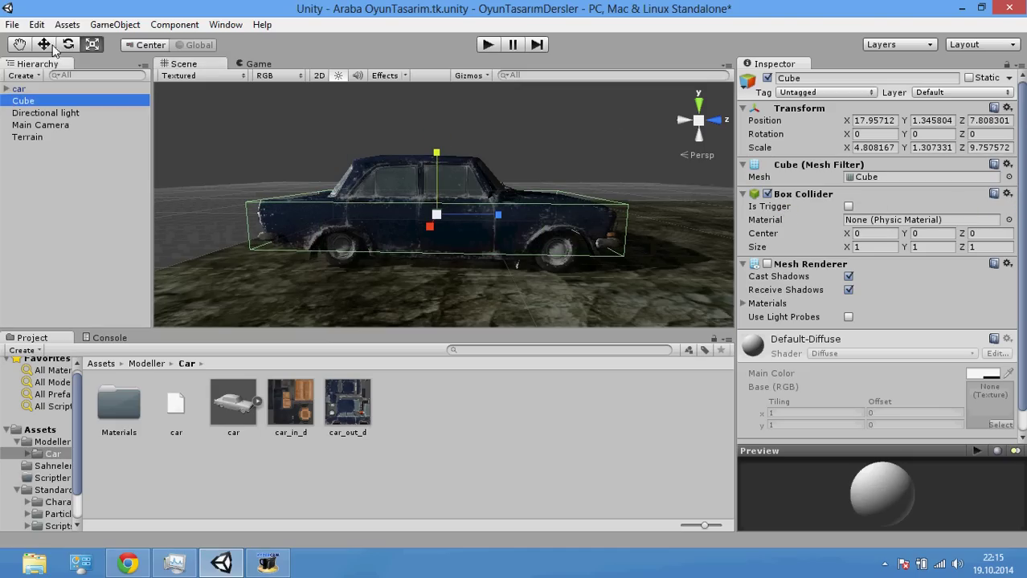
click(50, 45)
drag(437, 152, 437, 157)
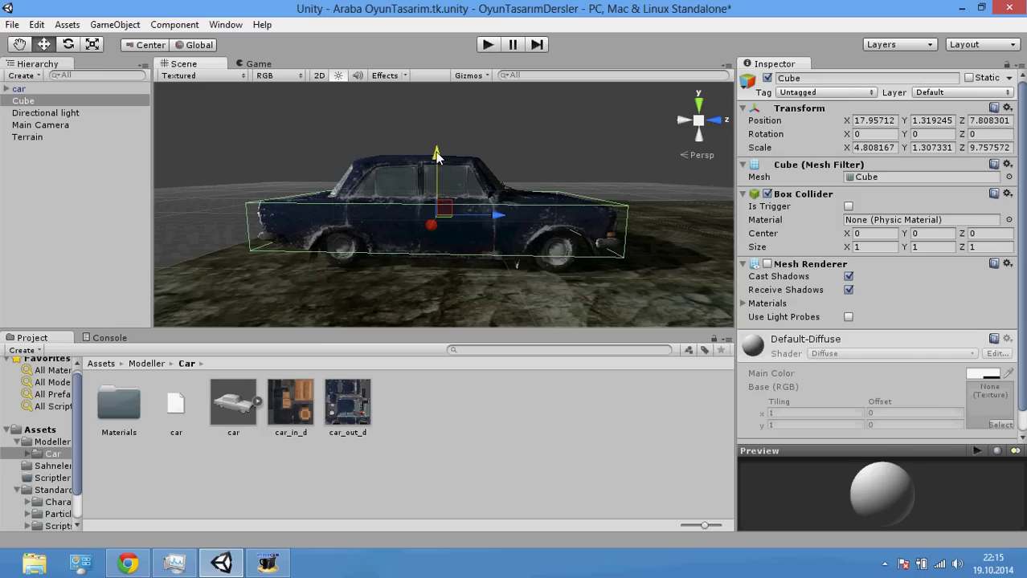
- Duplicate the Cube collider
right_click(22, 103)
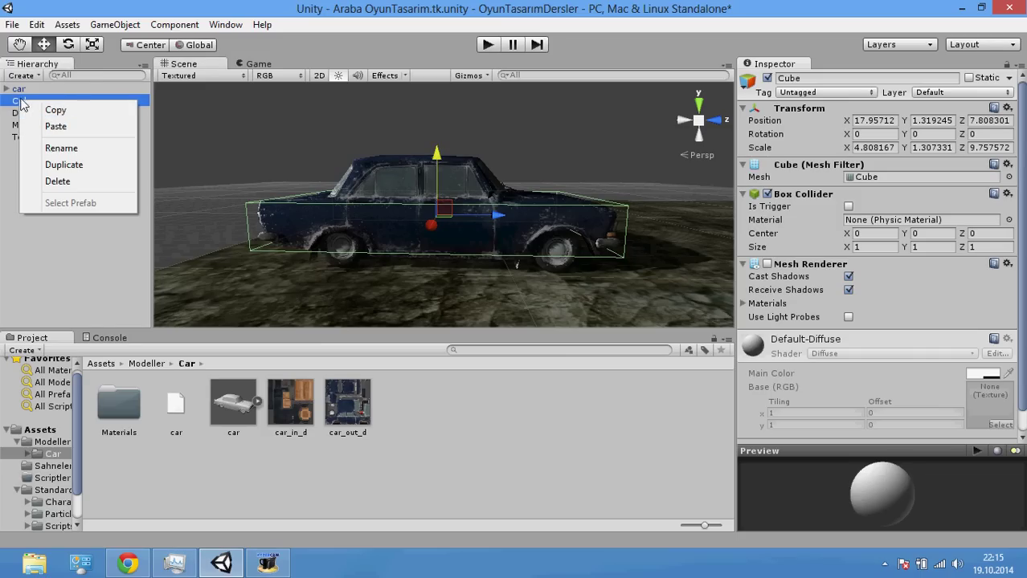
click(22, 103)
click(22, 102)
click(48, 184)
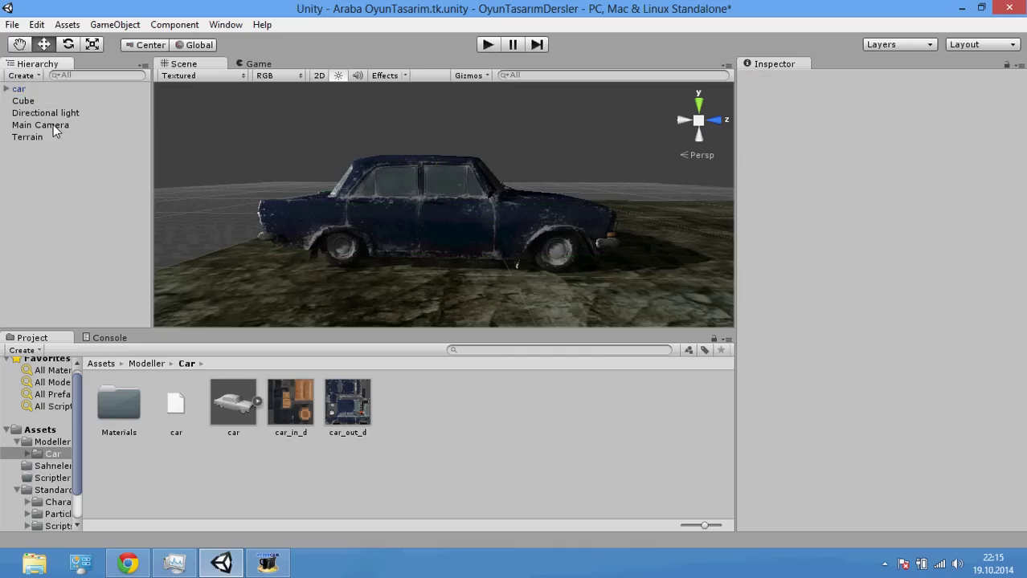
click(67, 105)
right_click(67, 105)
click(62, 190)
key(ctrl+v)
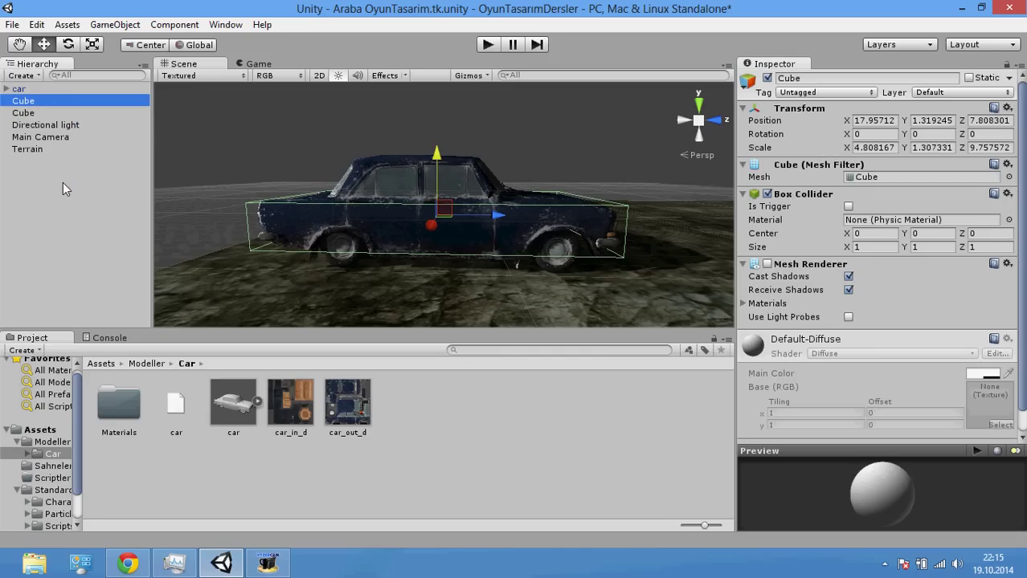
- Raise the copy to Y 2.68 and shorten it to 4.81 × 1.31 × 3.97 around the cabin
drag(437, 167, 441, 135)
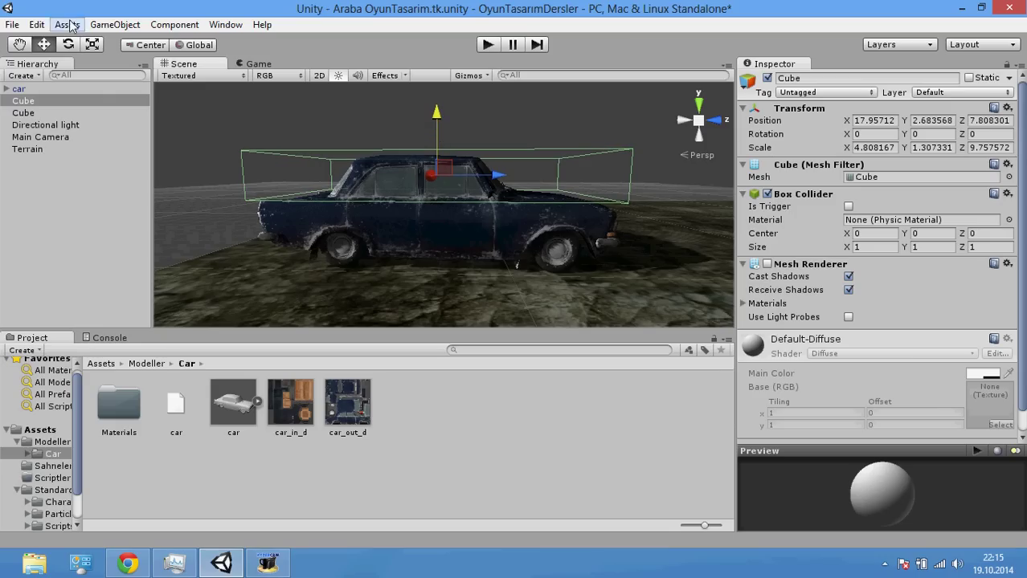
click(98, 44)
drag(493, 181, 464, 178)
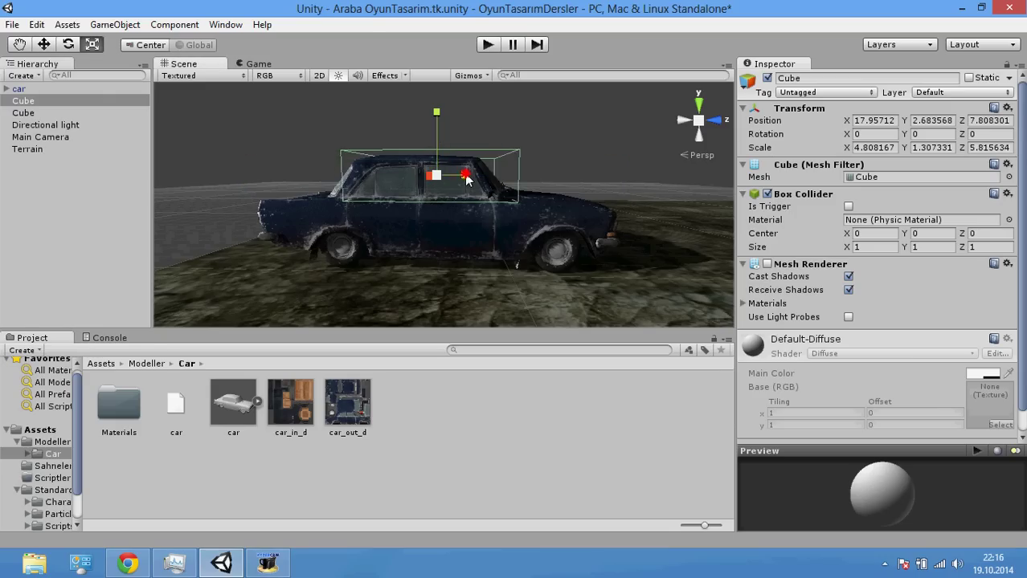
click(44, 45)
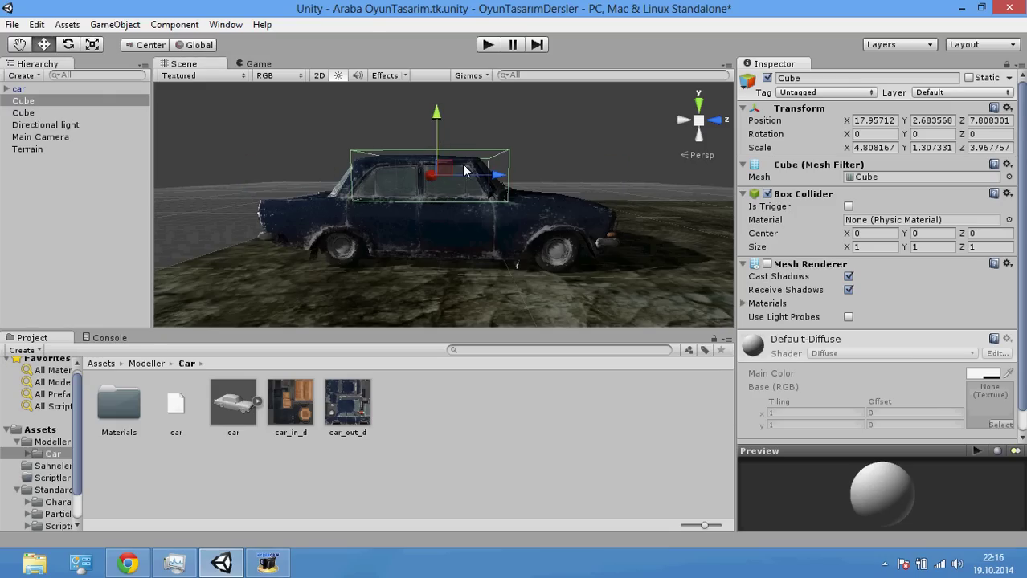
drag(495, 181, 485, 180)
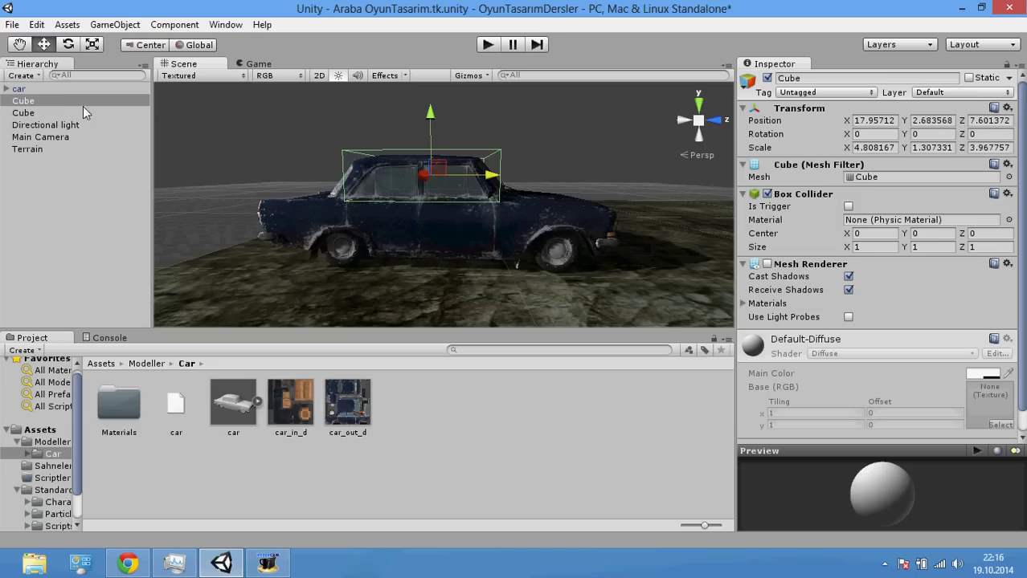
click(54, 102)
- Parent both Cube colliders under the car object
ctrl+click(30, 114)
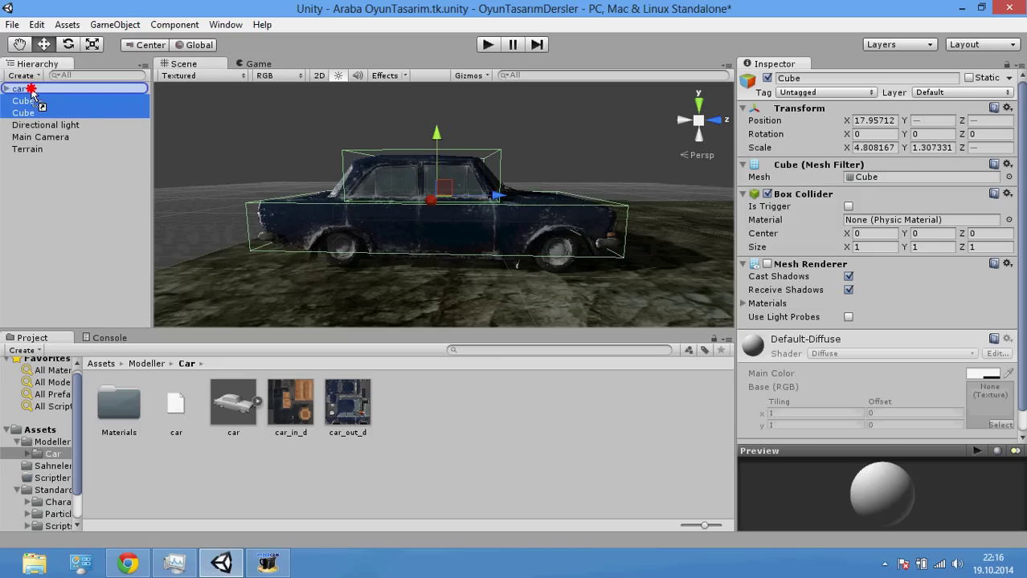
drag(23, 109, 20, 89)
click(20, 88)
- Play-test the car resting on the terrain, then orbit the view around it
click(492, 45)
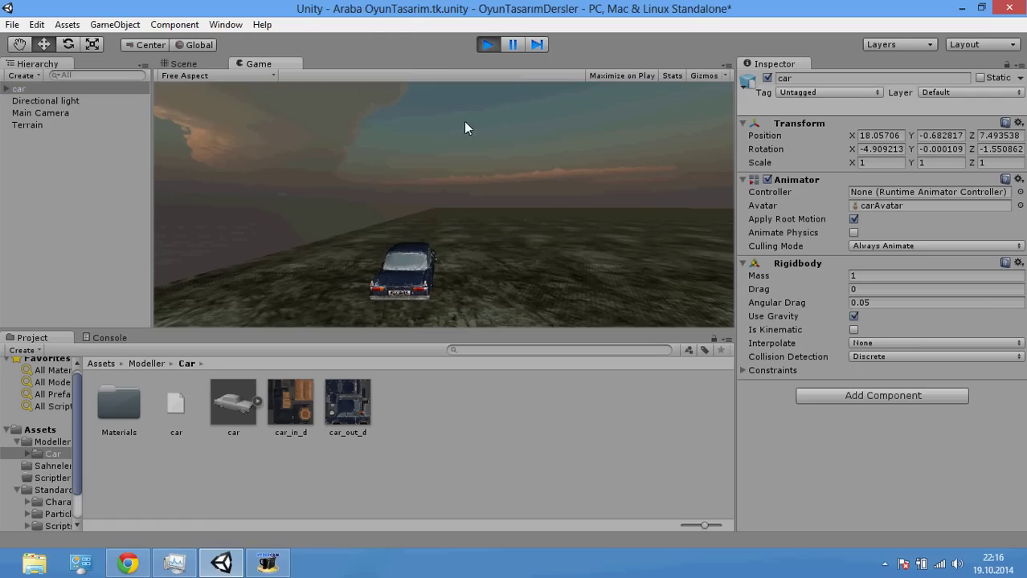
click(486, 46)
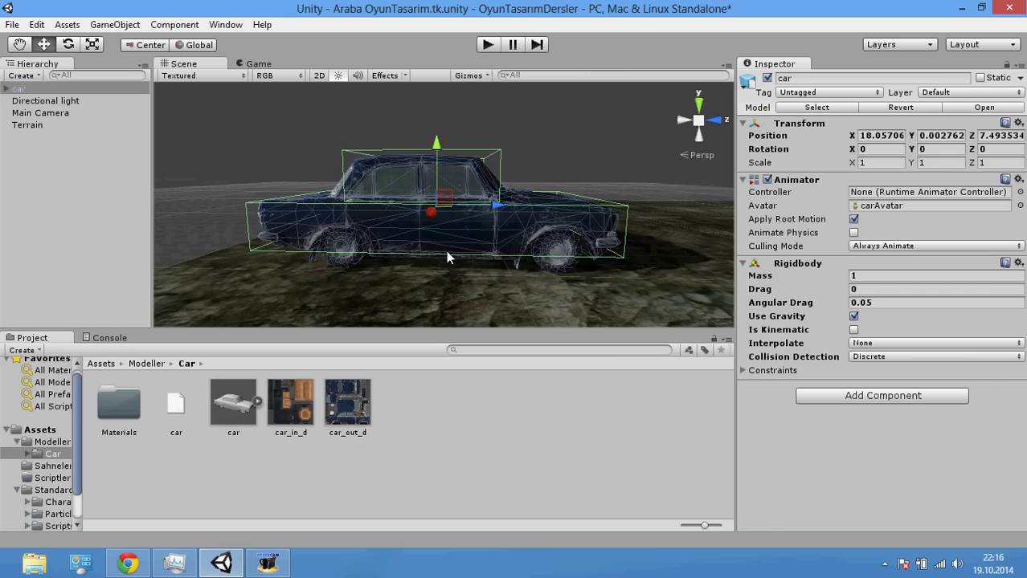
click(222, 247)
alt+drag(217, 223, 256, 251)
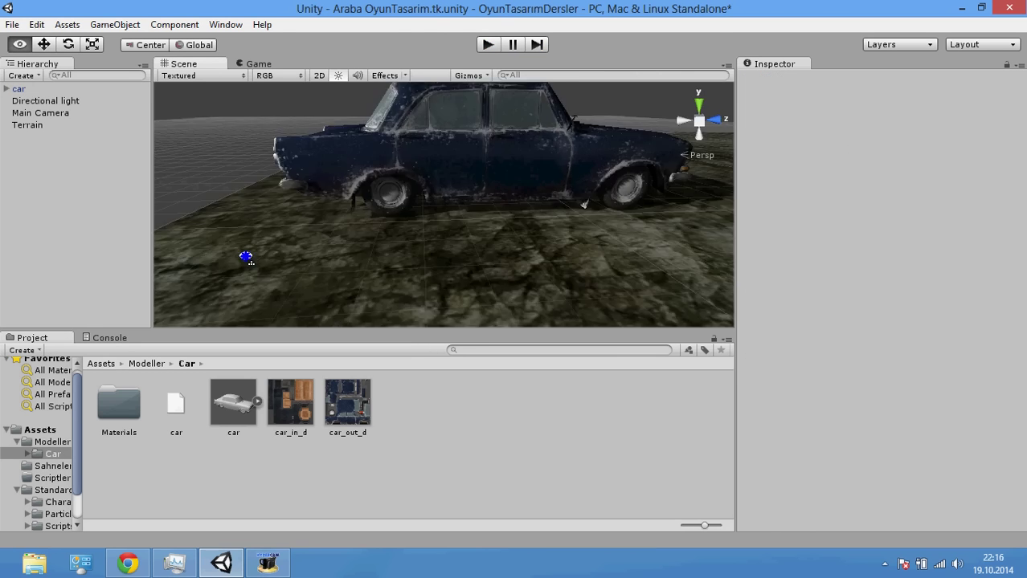
alt+right_drag(256, 251, 223, 257)
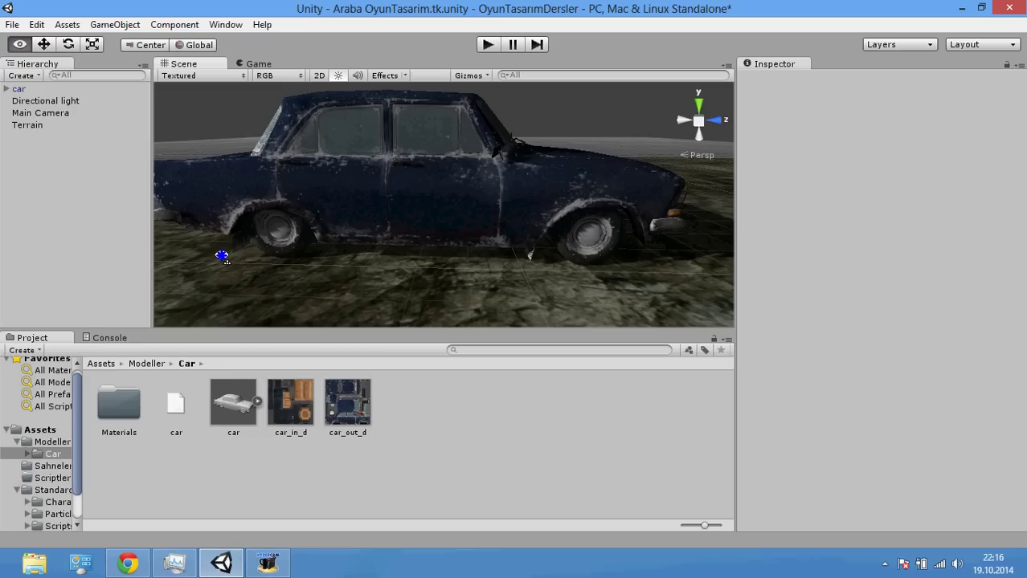
click(21, 89)
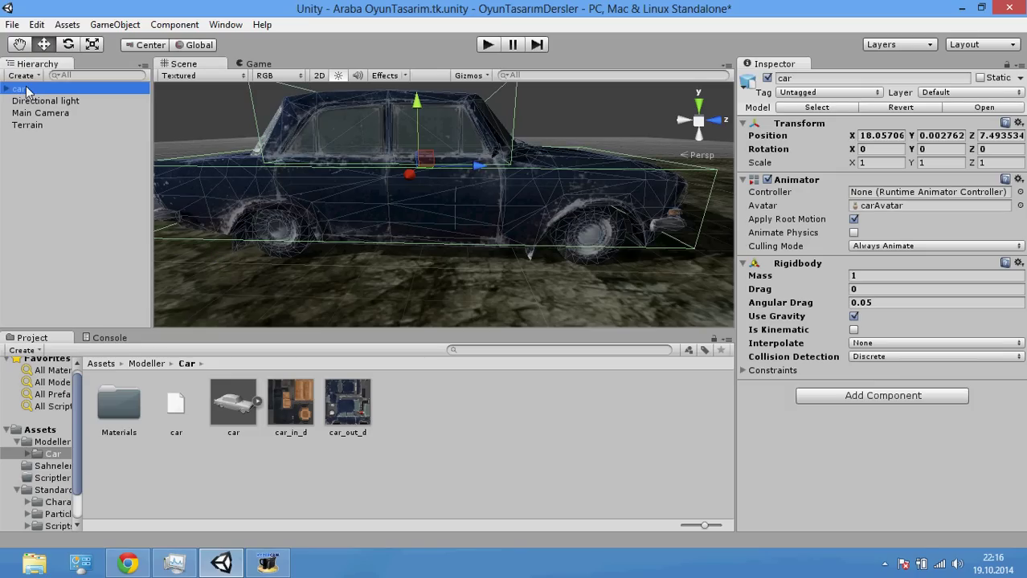
click(227, 106)
alt+drag(228, 106, 224, 166)
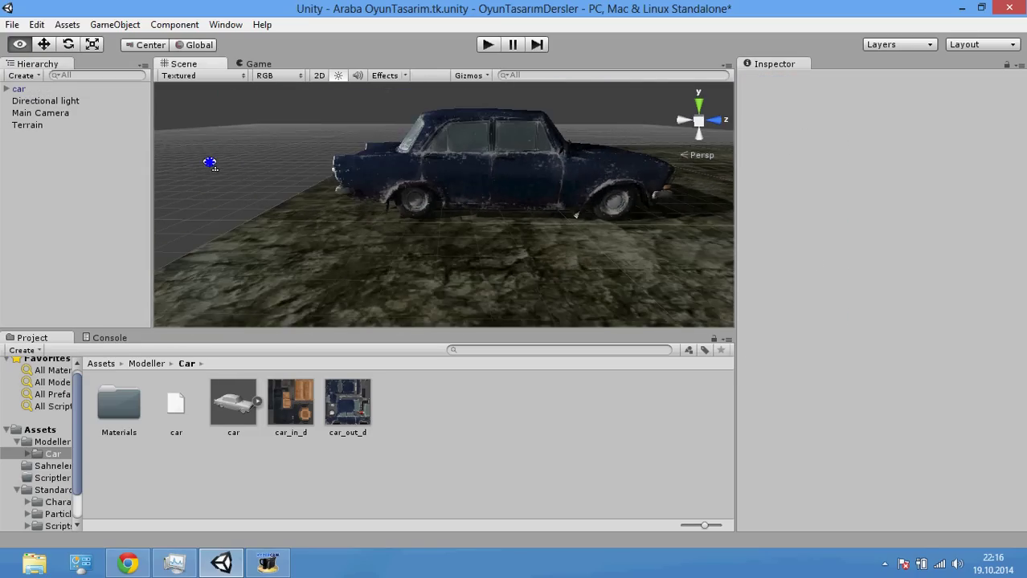
- Create an empty GameObject and add a Wheel Collider to it
click(111, 24)
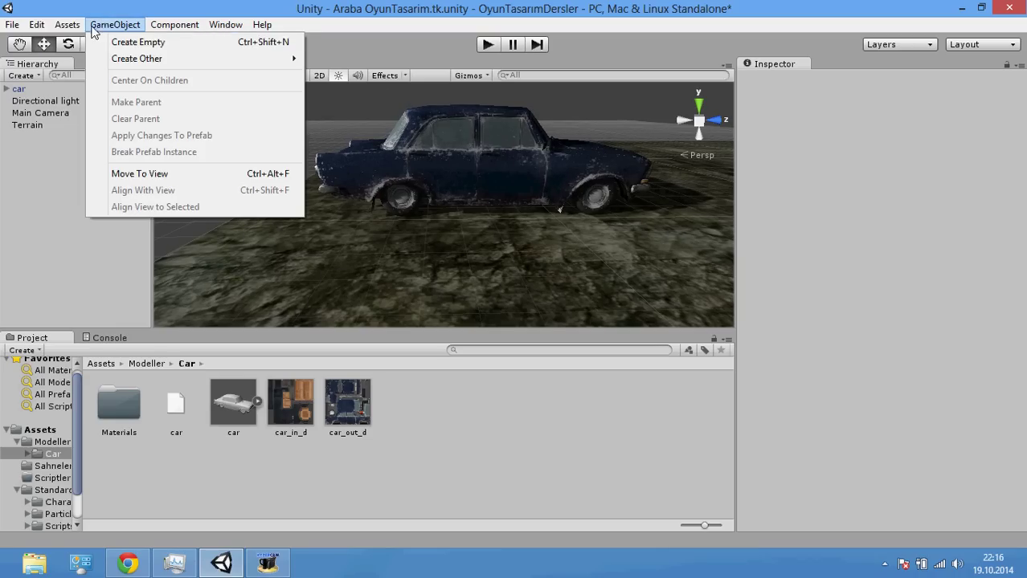
click(138, 42)
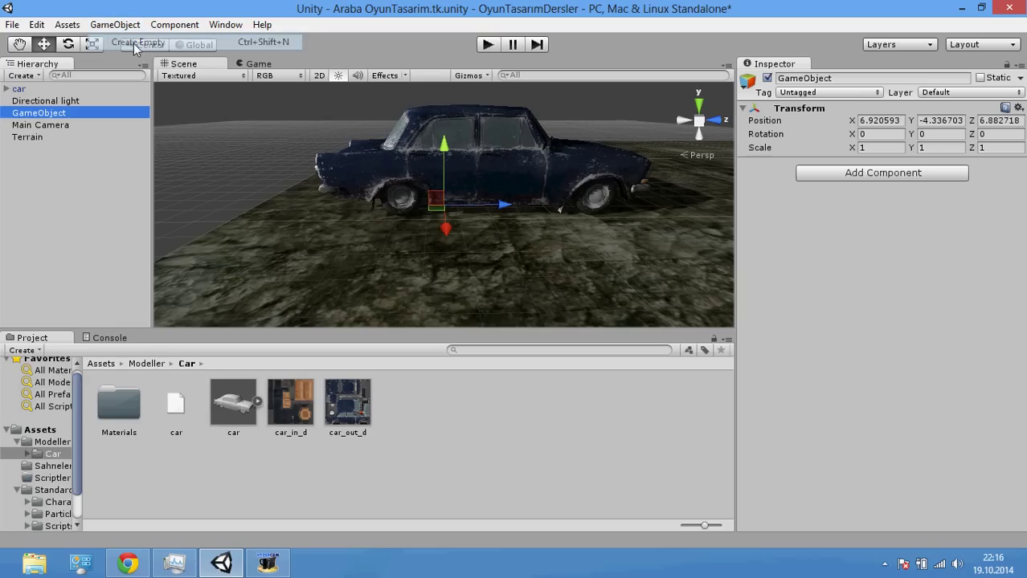
drag(441, 226, 447, 251)
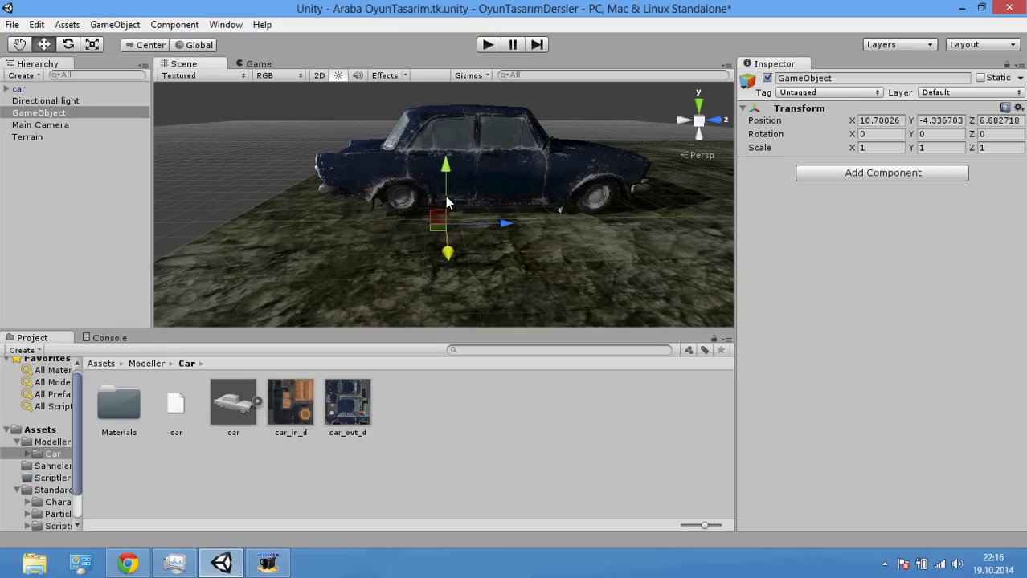
drag(447, 203, 448, 187)
click(908, 179)
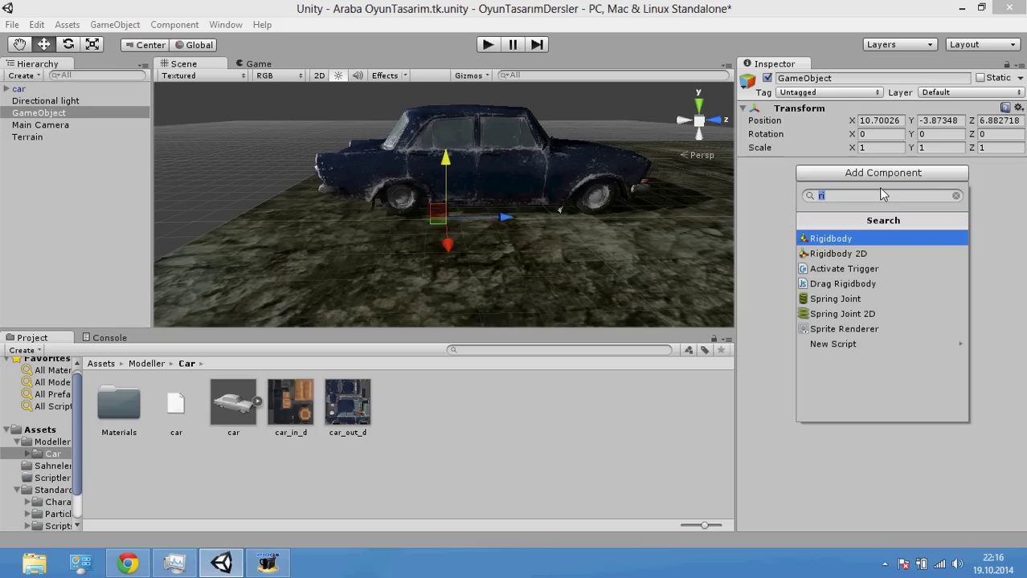
text(whe)
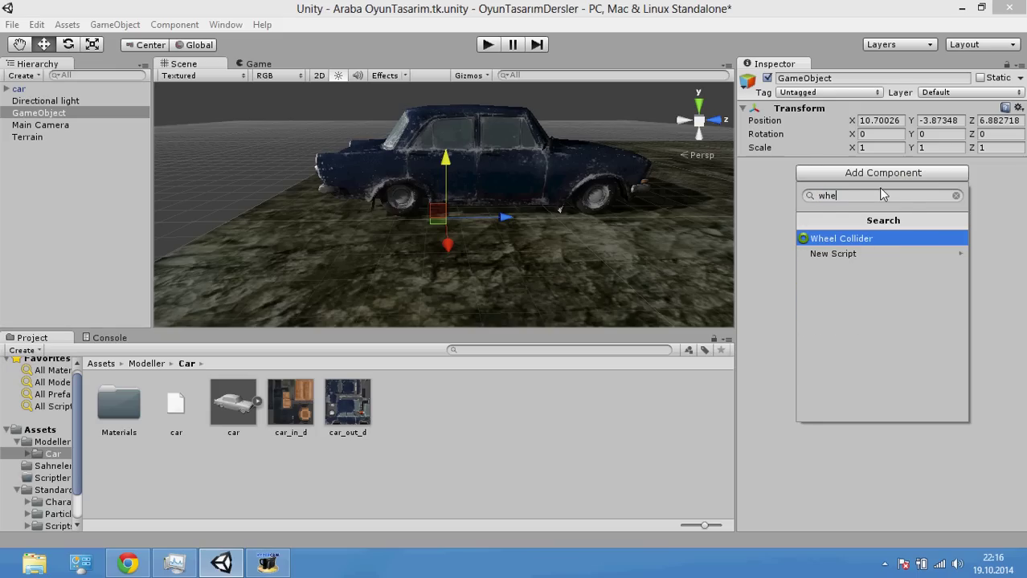
key(Return)
- Scale the wheel collider to about 0.54 and place it on the car's rear wheel
drag(448, 245, 451, 267)
mouse_move(450, 217)
mouse_down()
mouse_move(457, 199)
mouse_move(454, 266)
mouse_move(462, 201)
mouse_up()
scroll(479, 237, up, 5)
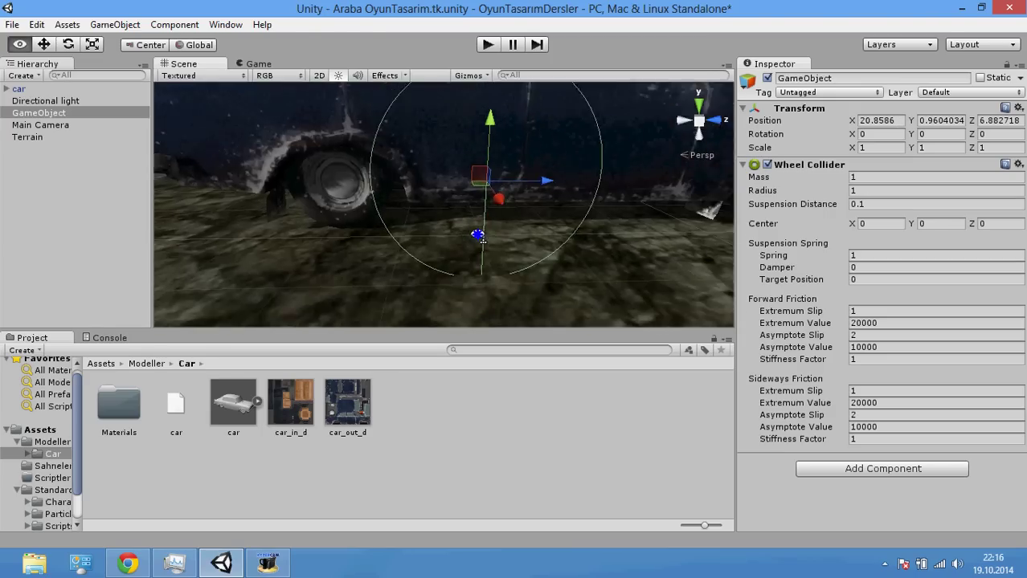
scroll(478, 235, down, 5)
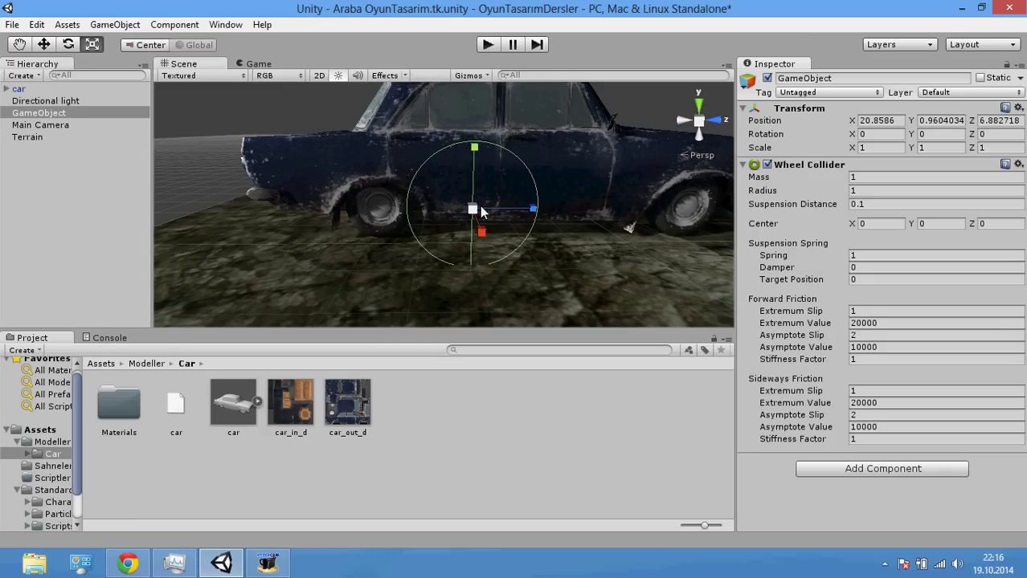
drag(481, 210, 450, 231)
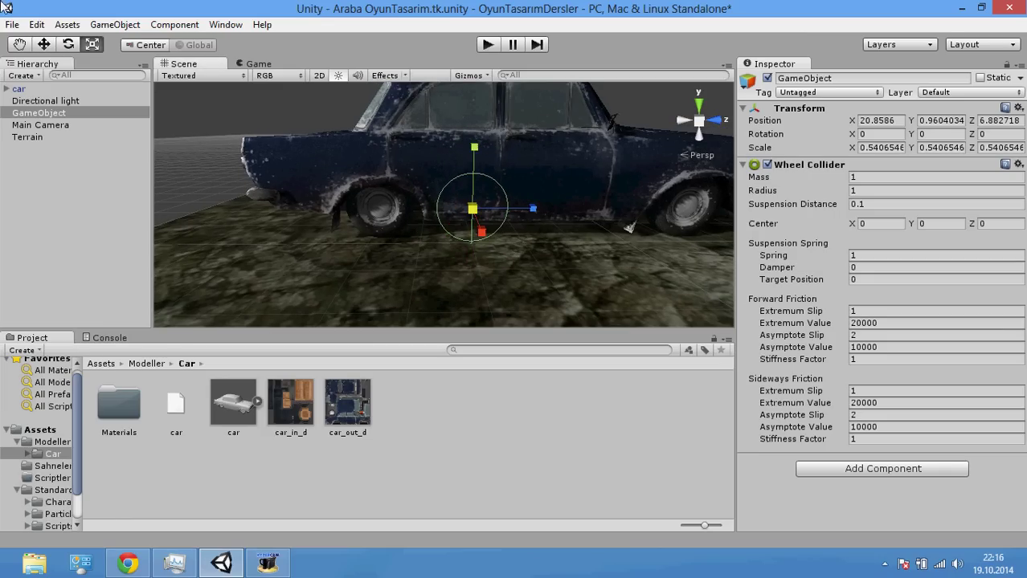
click(45, 46)
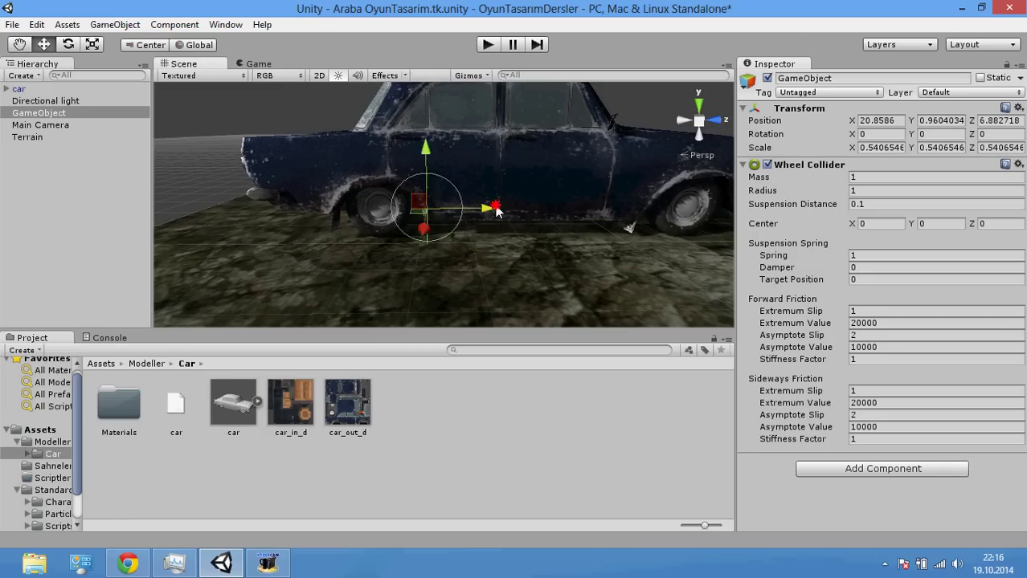
mouse_move(530, 221)
mouse_down()
mouse_move(427, 220)
mouse_move(455, 271)
mouse_move(611, 241)
mouse_move(565, 209)
mouse_up()
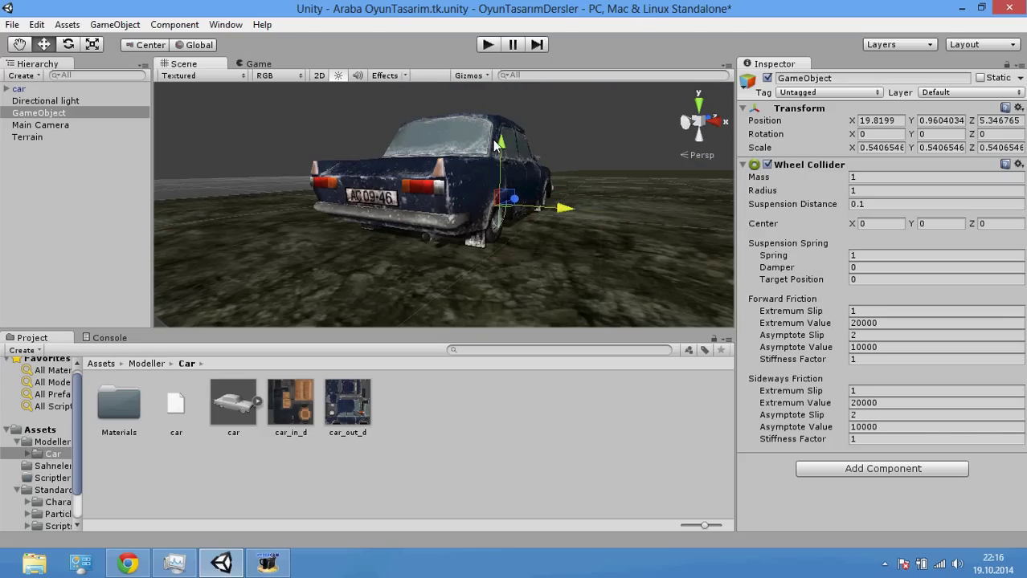
mouse_move(497, 148)
mouse_down()
mouse_move(545, 223)
mouse_move(448, 233)
mouse_move(457, 215)
mouse_up()
key(f)
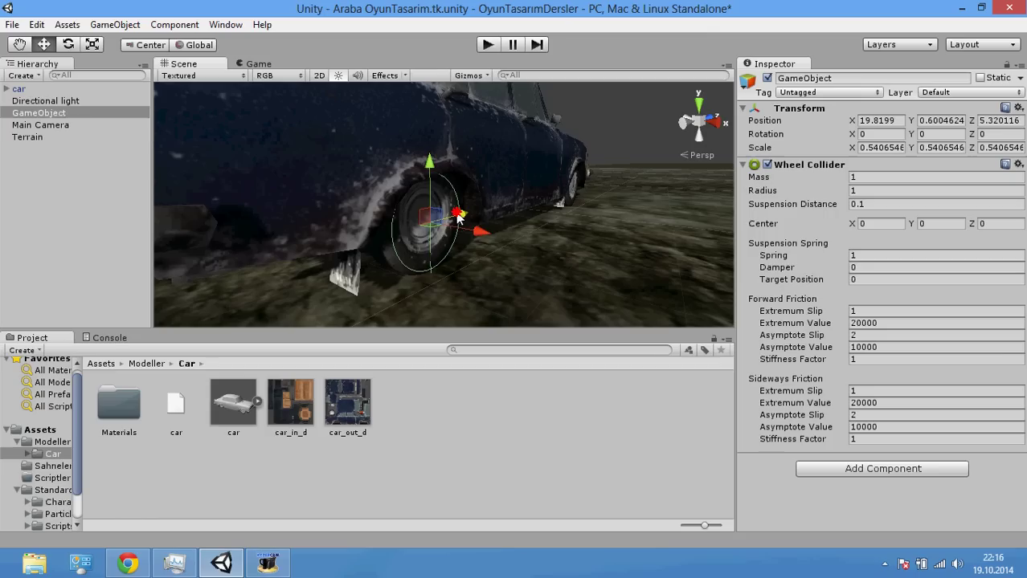
- Rename the wheel collider object to ASA
right_click(47, 116)
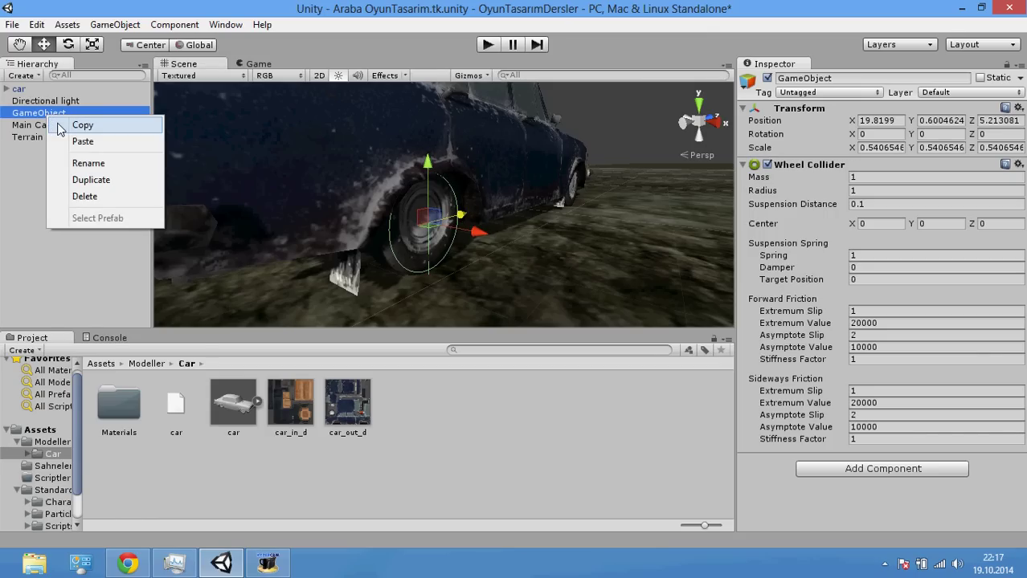
click(95, 164)
text(ASA)
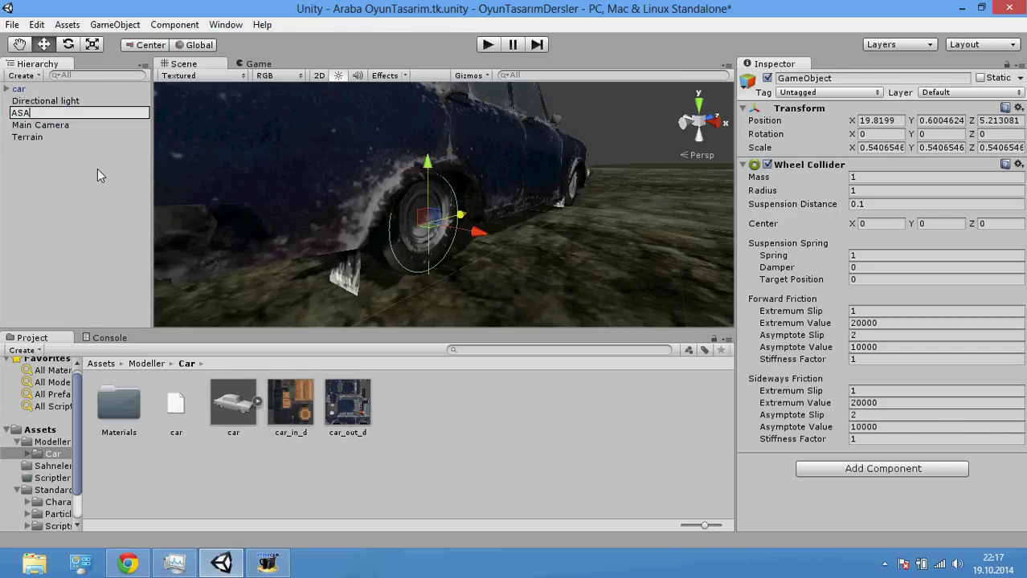
key(Return)
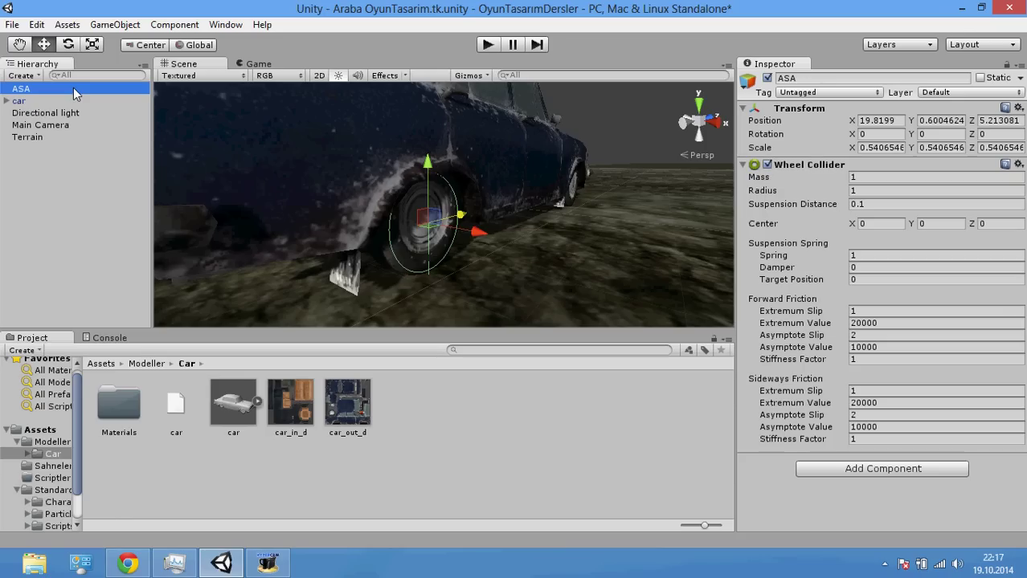
- Duplicate ASA and slide the copy to X 16.33 onto the other rear wheel
key(ctrl+d)
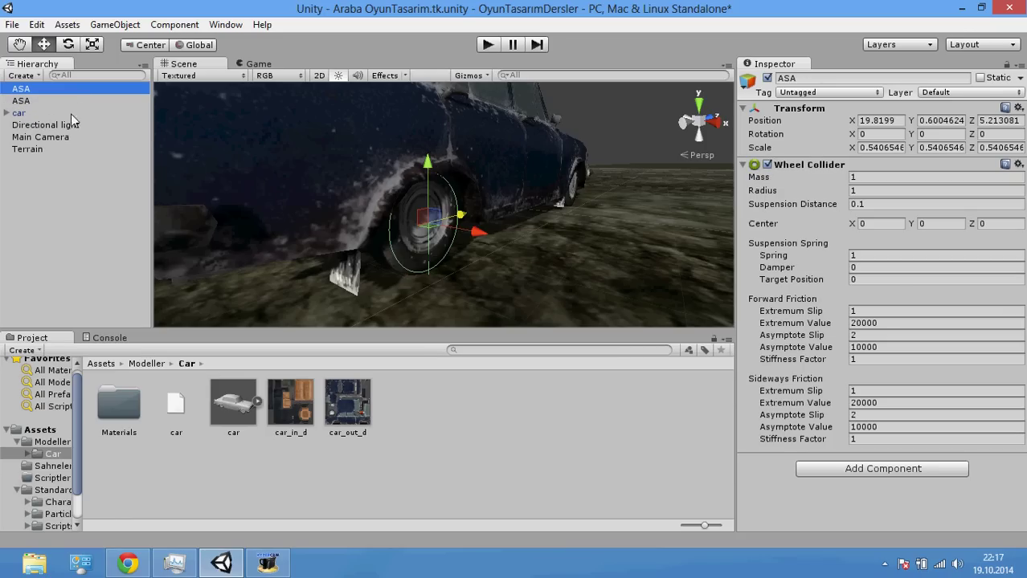
alt+drag(315, 269, 552, 251)
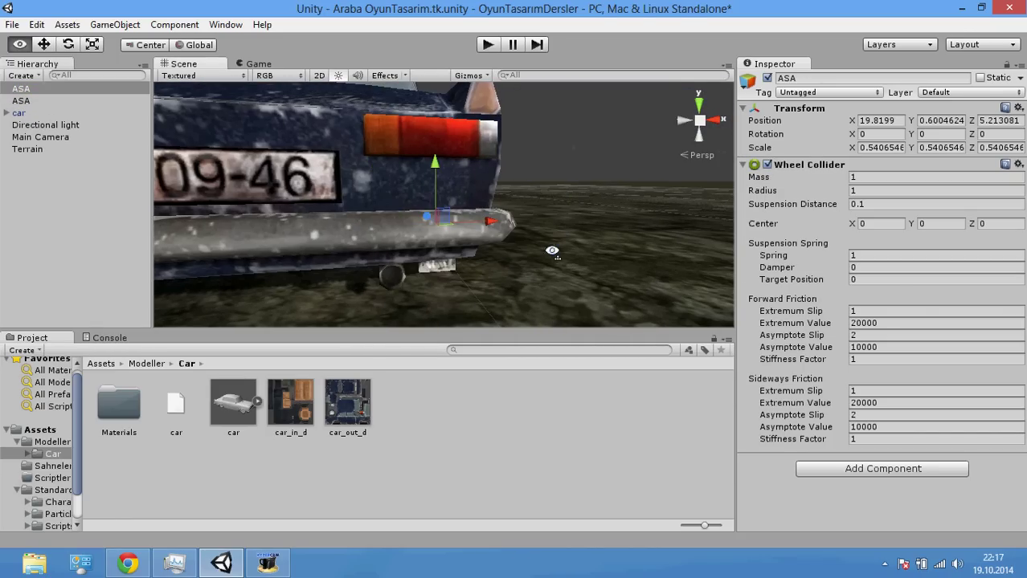
drag(489, 221, 426, 226)
scroll(313, 243, down, 5)
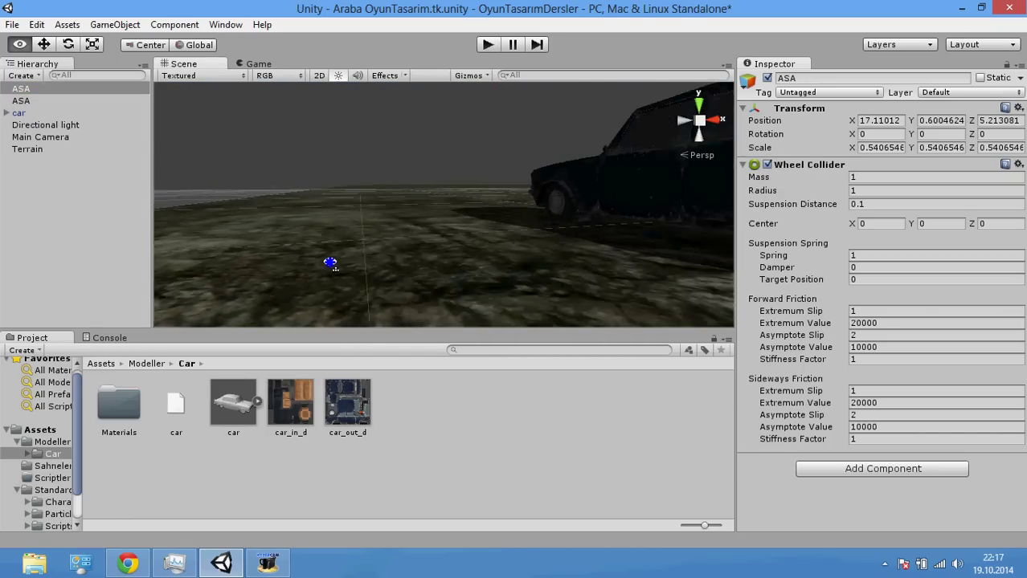
drag(478, 219, 470, 226)
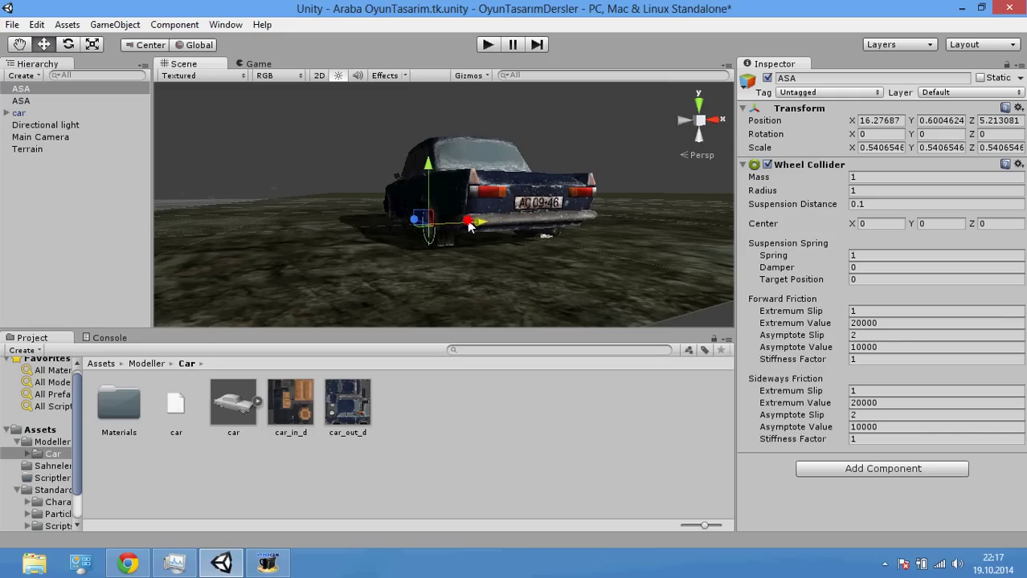
mouse_move(470, 226)
alt+mouse_down()
mouse_move(494, 250)
mouse_move(556, 272)
mouse_move(533, 269)
alt+mouse_up()
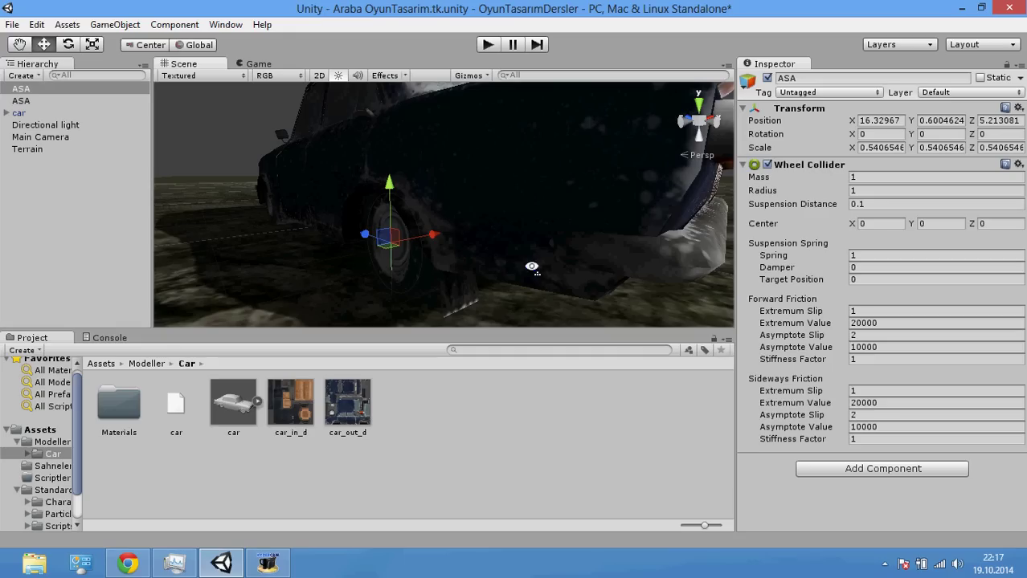
- Rename the ASA wheel collider to ASO
right_click(31, 89)
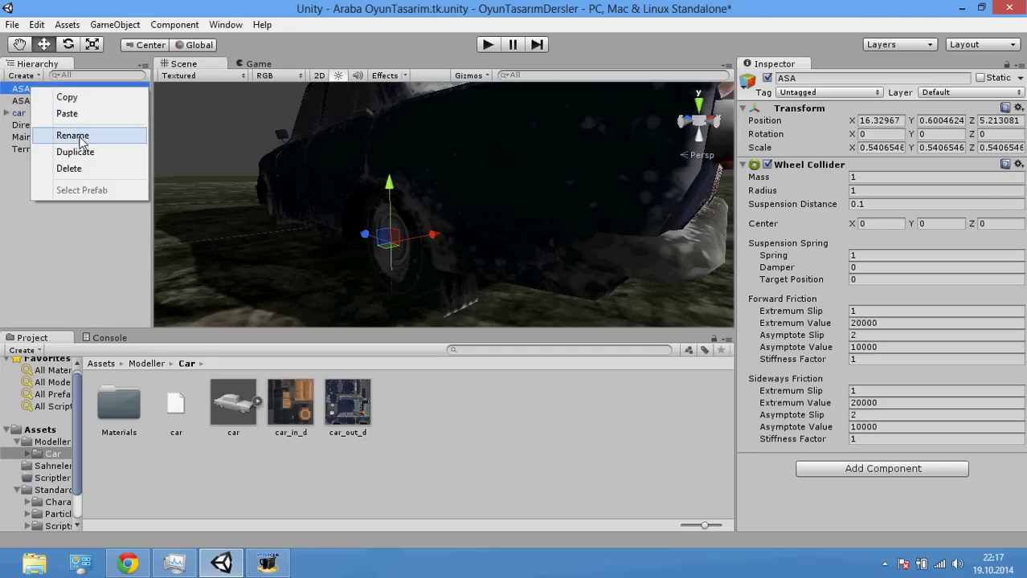
click(80, 137)
text(ASO)
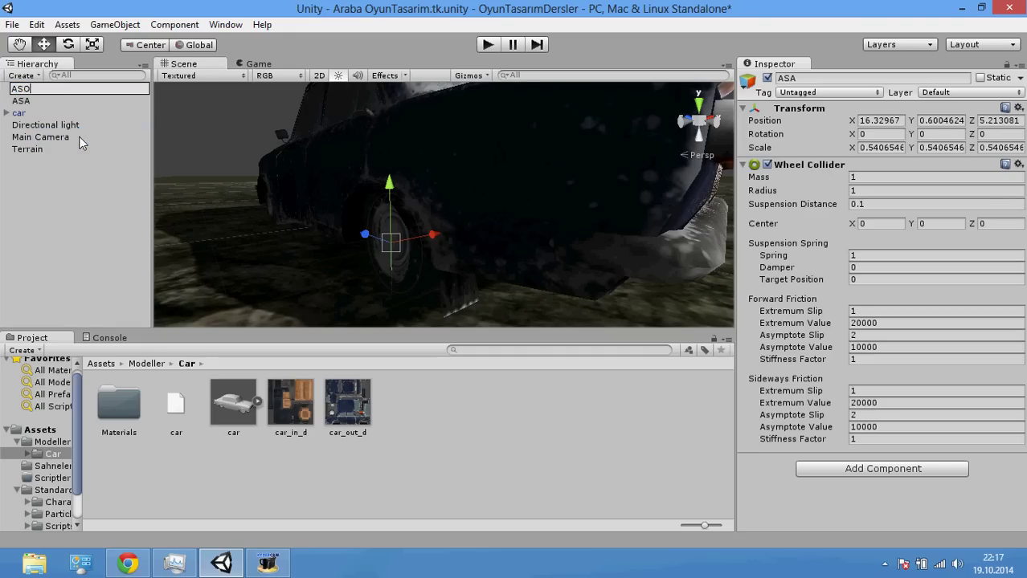
key(Return)
- Duplicate ASO, move the copy along Z to the other wheel, and name it OSO
alt+drag(450, 213, 508, 207)
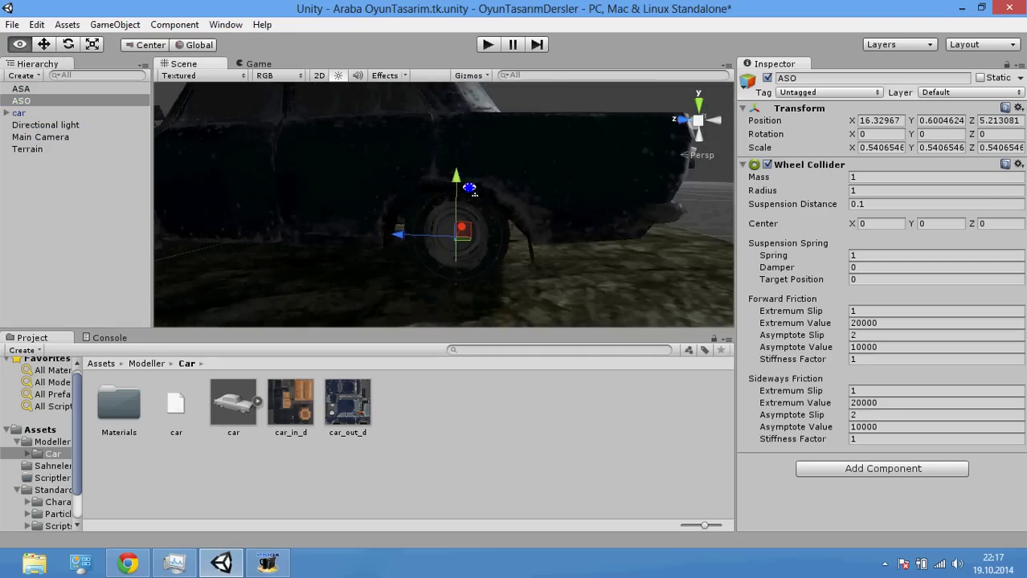
click(22, 104)
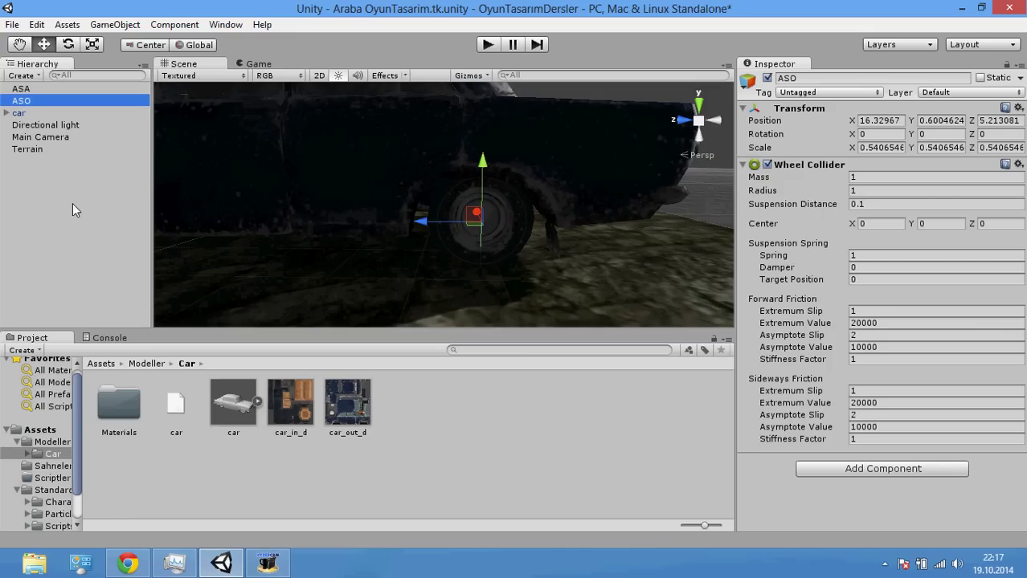
key(ctrl+d)
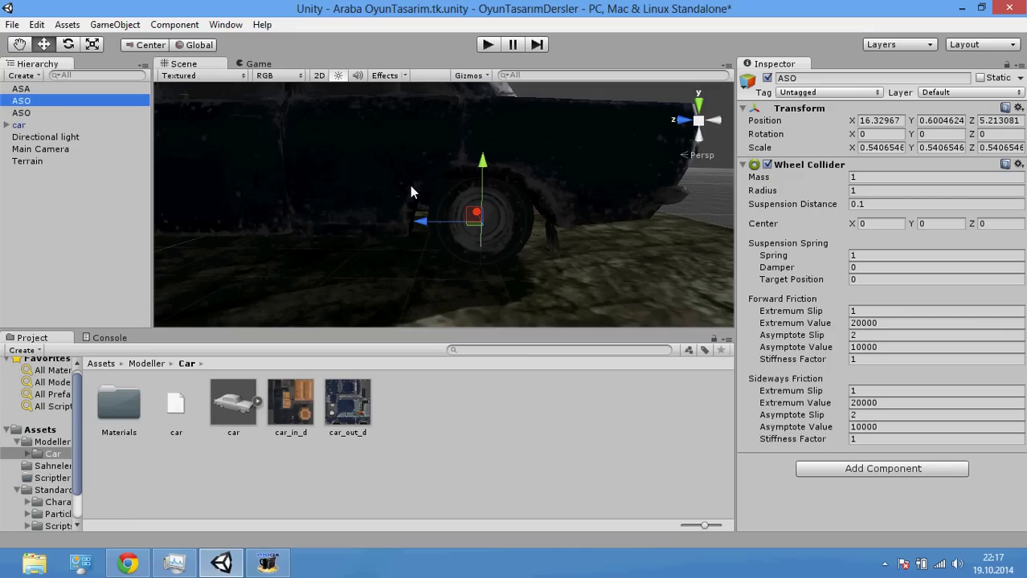
mouse_move(431, 229)
mouse_down()
mouse_move(337, 224)
mouse_move(339, 268)
mouse_move(470, 222)
mouse_up()
mouse_move(600, 213)
mouse_down()
mouse_move(388, 226)
mouse_move(349, 213)
mouse_move(450, 197)
mouse_up()
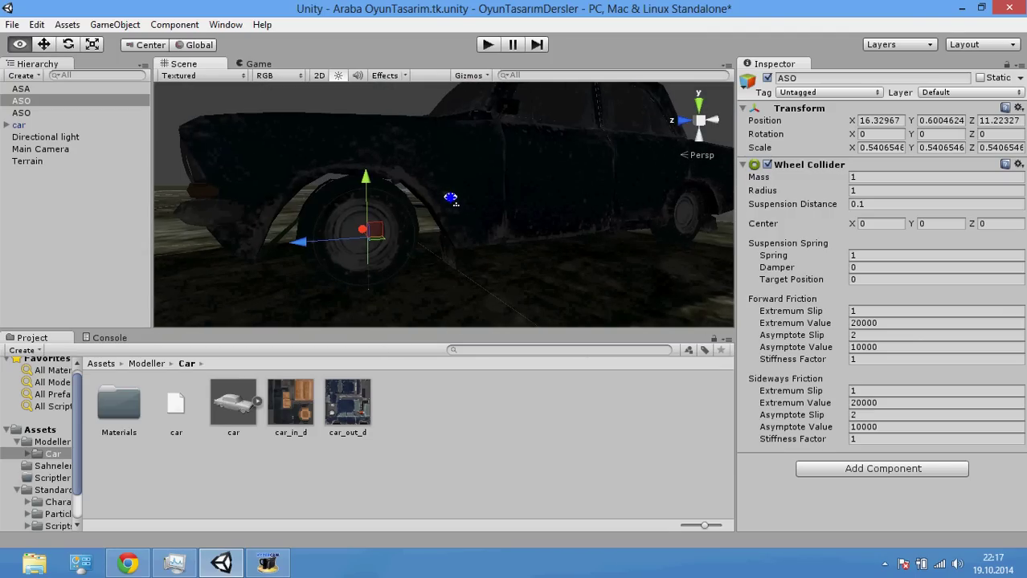
right_click(30, 102)
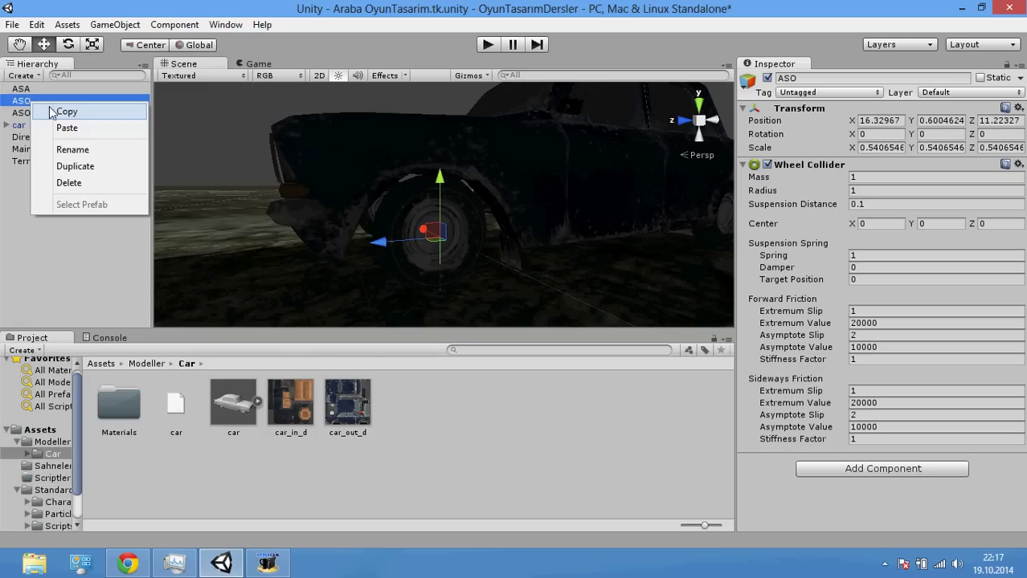
click(90, 152)
text(OSO)
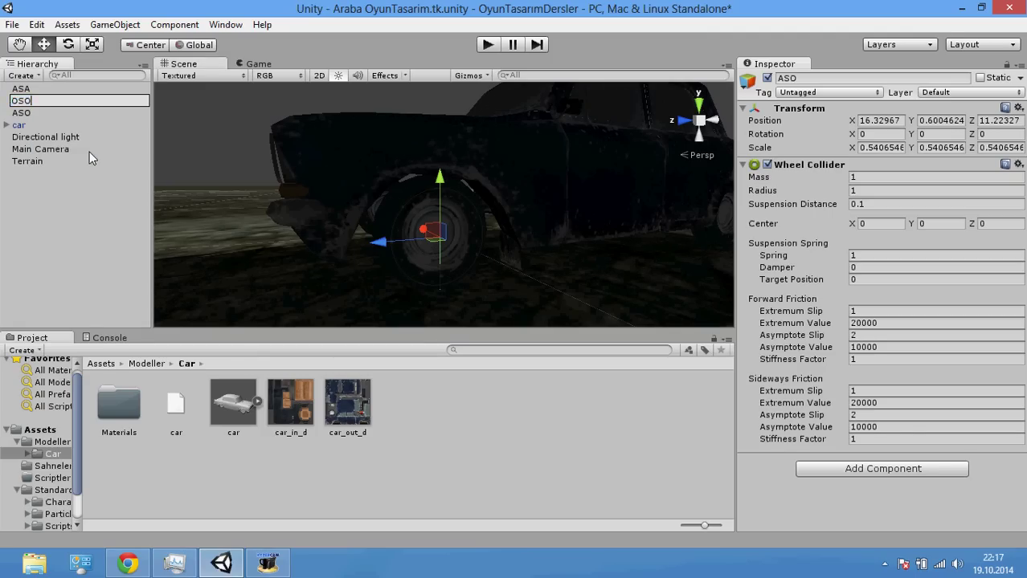
key(Return)
- Copy-paste OSO, move it to X 19.79 at the opposite wheel, and name it OSA
right_click(88, 153)
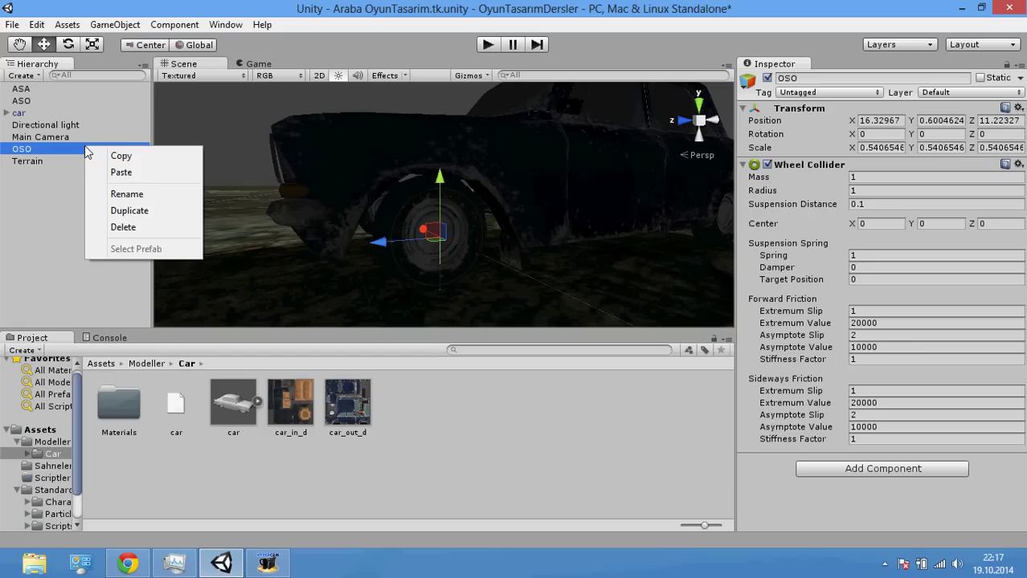
click(143, 158)
click(96, 185)
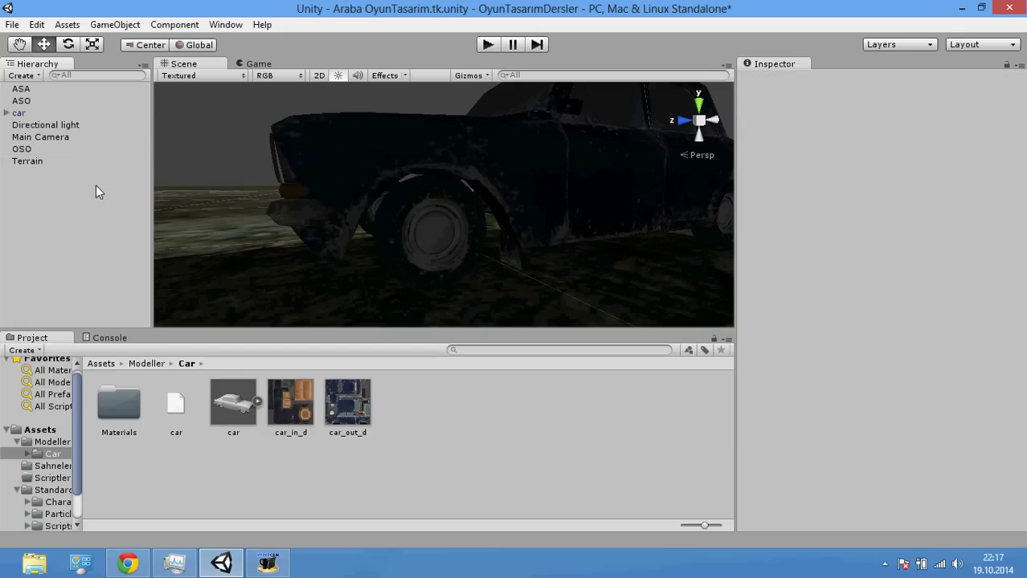
key(ctrl+v)
mouse_move(450, 201)
right_down()
mouse_move(529, 245)
mouse_move(583, 241)
right_up()
drag(603, 219, 408, 223)
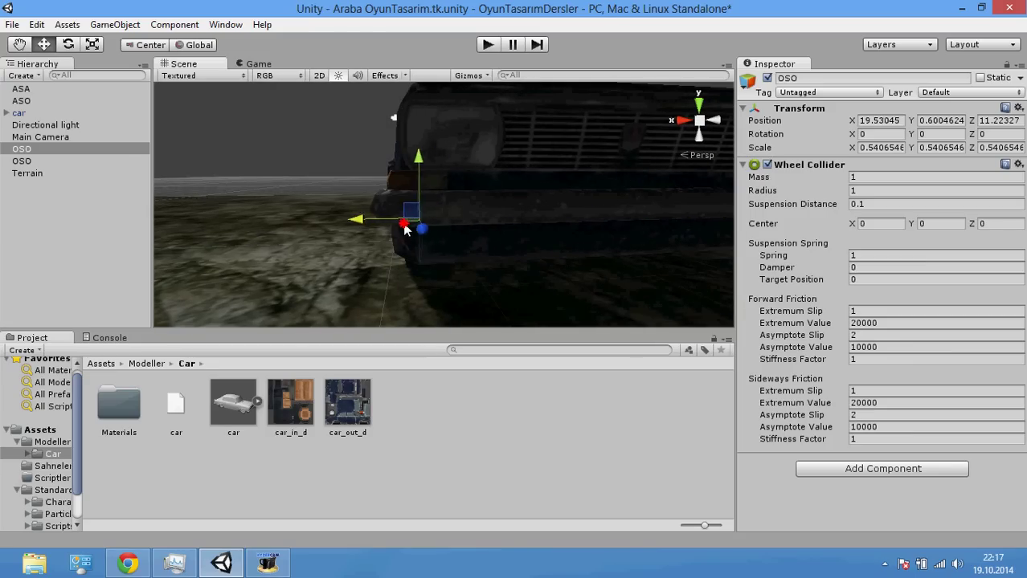
right_drag(408, 223, 517, 233)
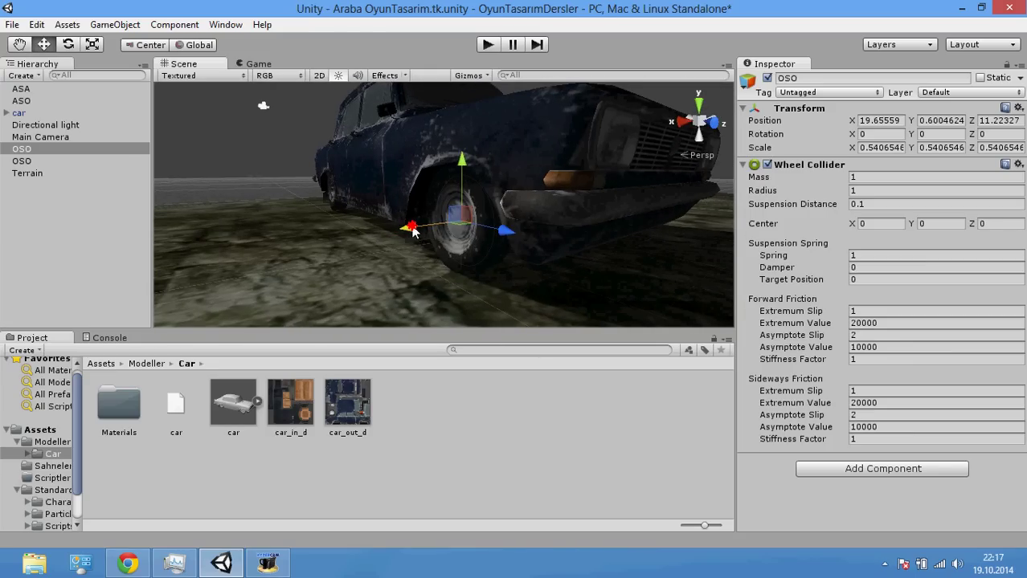
drag(412, 231, 406, 231)
right_click(52, 149)
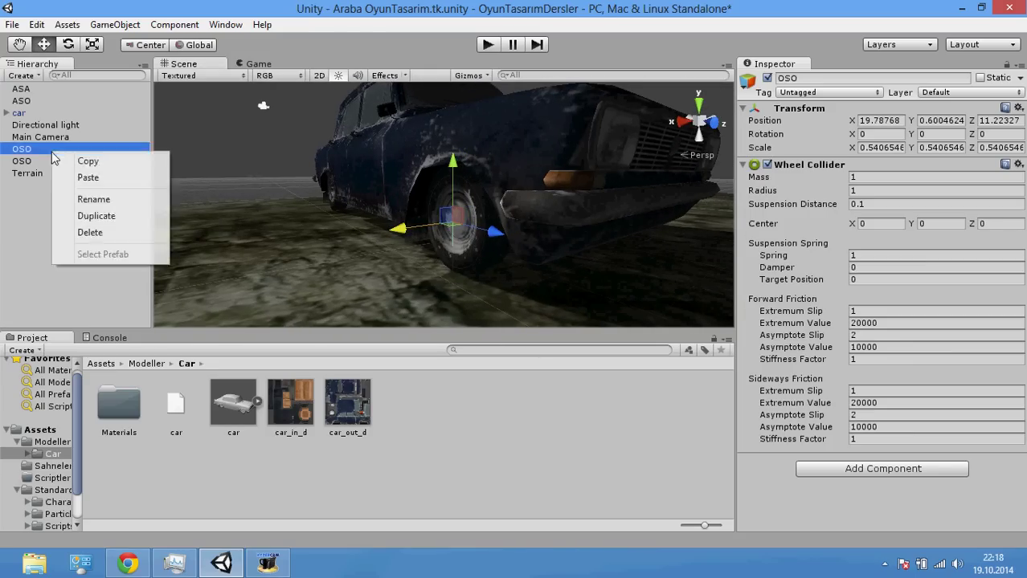
click(99, 197)
text(OSA)
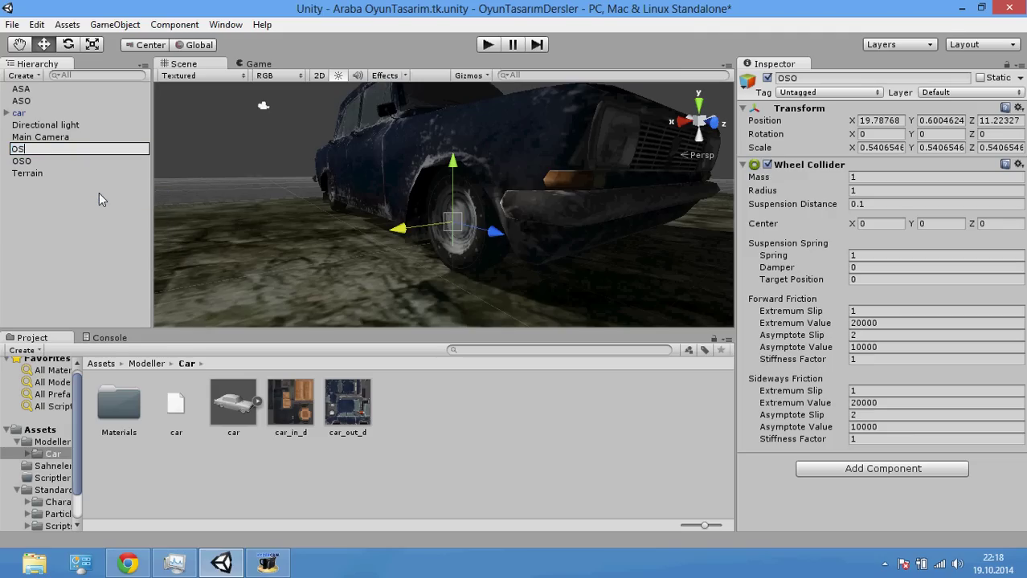
key(Return)
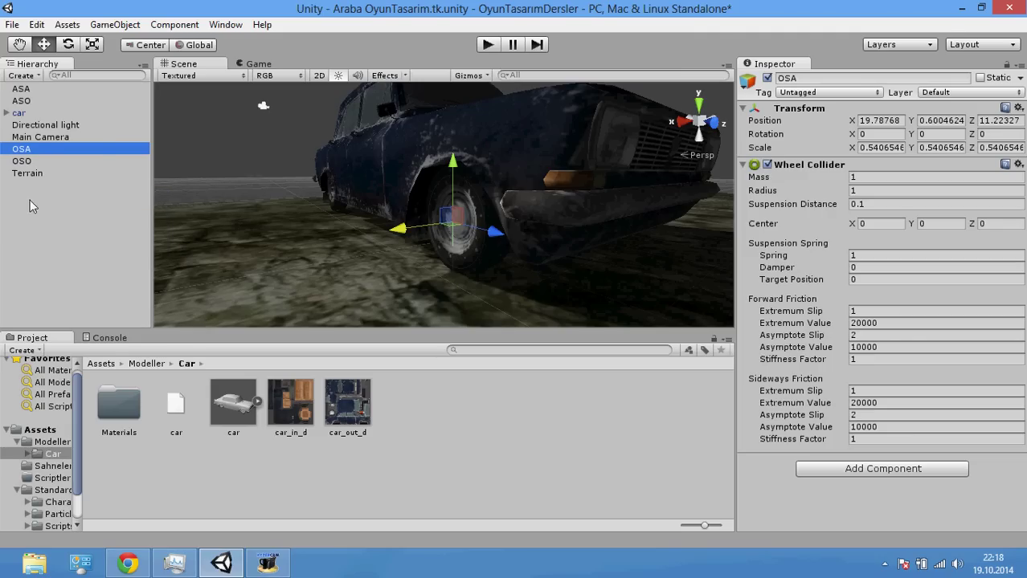
- Create an empty GameObject named tekerler
click(115, 24)
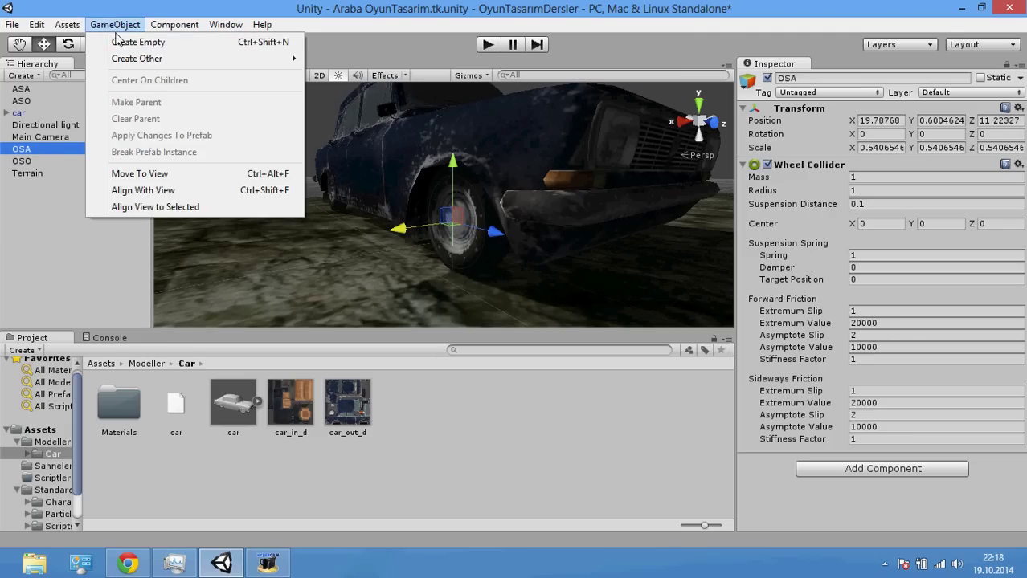
click(123, 42)
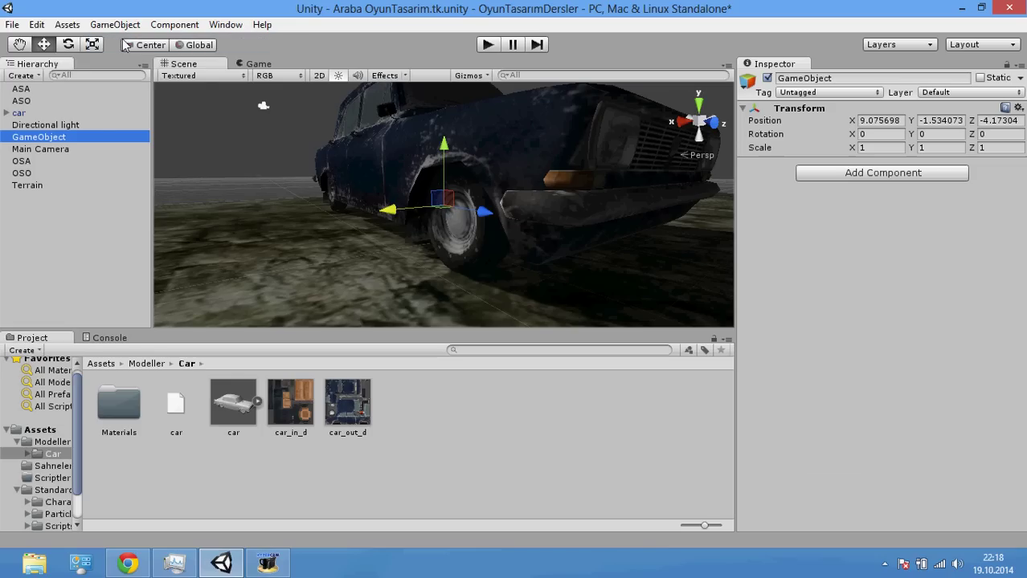
right_click(51, 142)
click(96, 186)
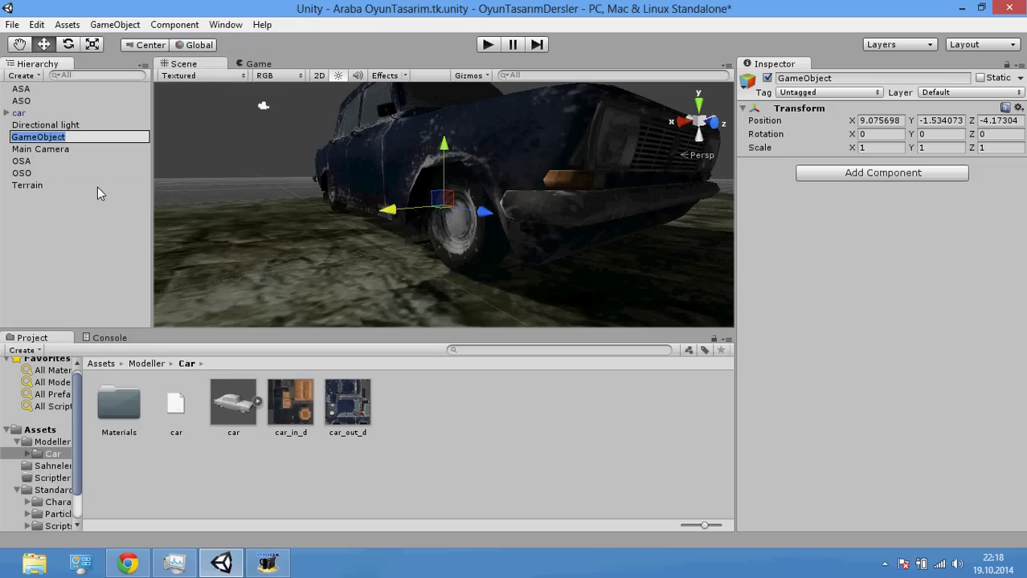
text(tekerler)
key(Return)
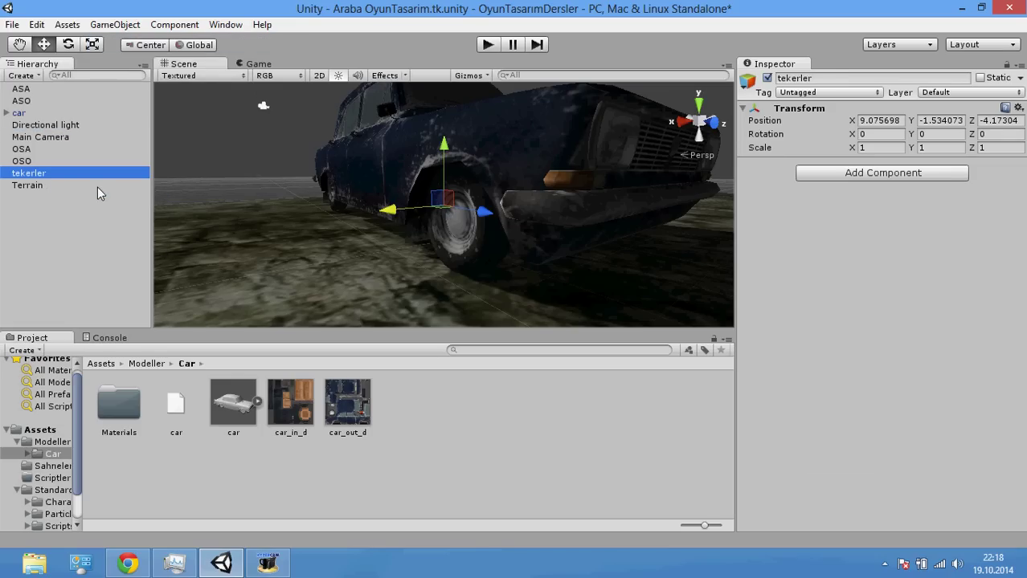
- Move the OSA, OSO, ASA and ASO wheel colliders into tekerler, and parent tekerler under car
click(41, 152)
ctrl+click(41, 160)
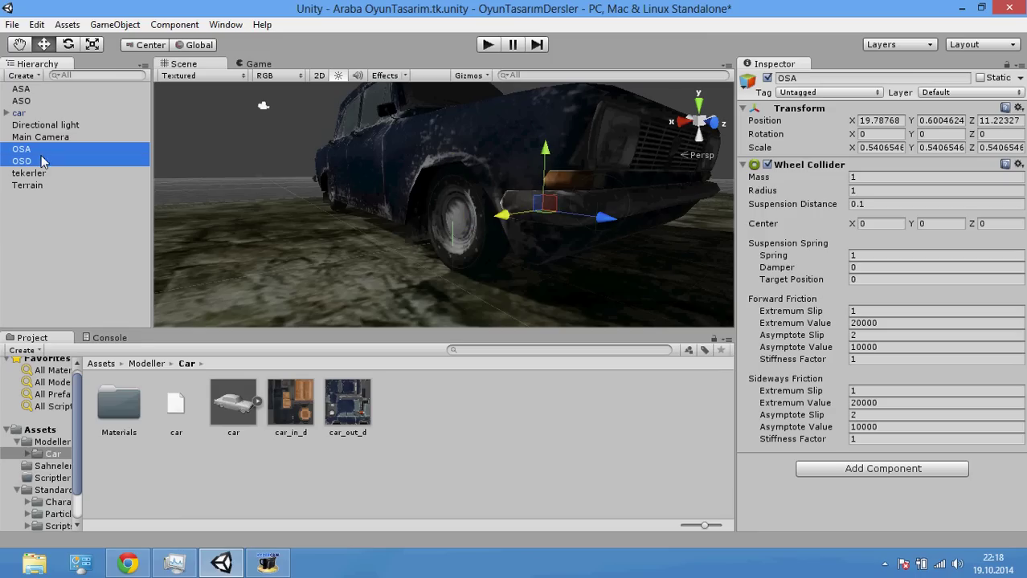
ctrl+click(50, 90)
ctrl+click(37, 100)
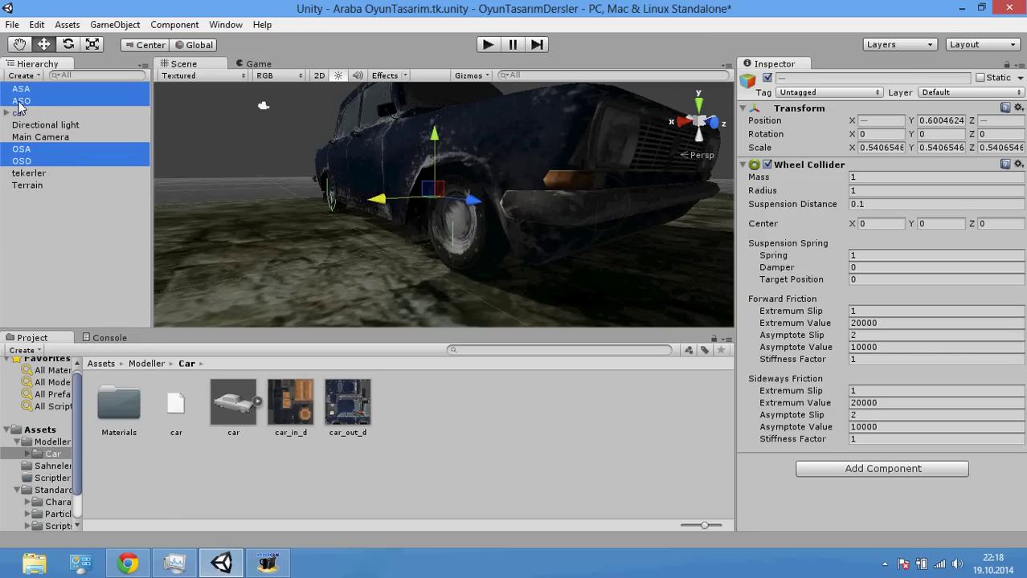
mouse_move(52, 101)
mouse_down()
mouse_move(61, 169)
mouse_move(51, 175)
mouse_up()
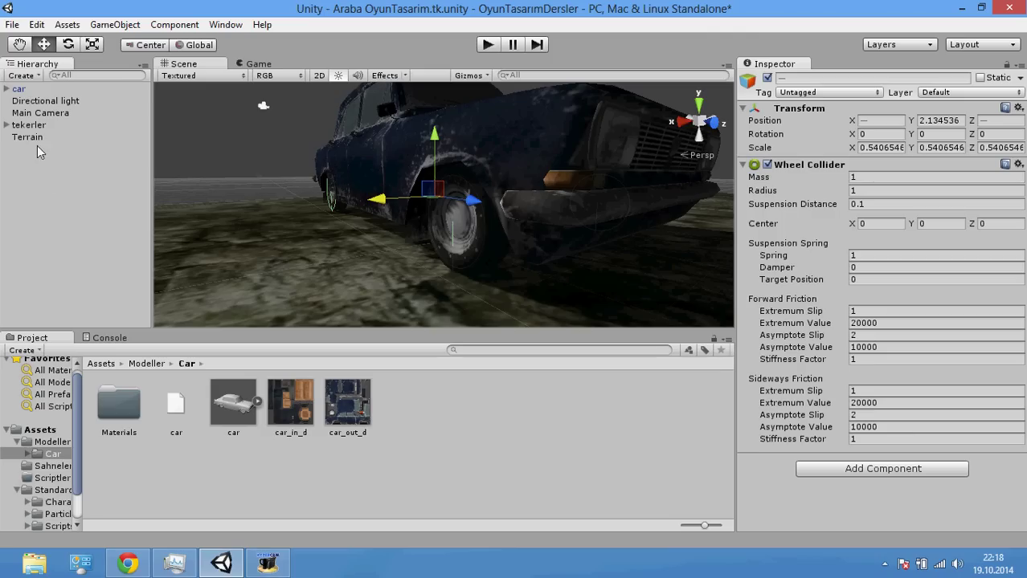
drag(24, 125, 16, 89)
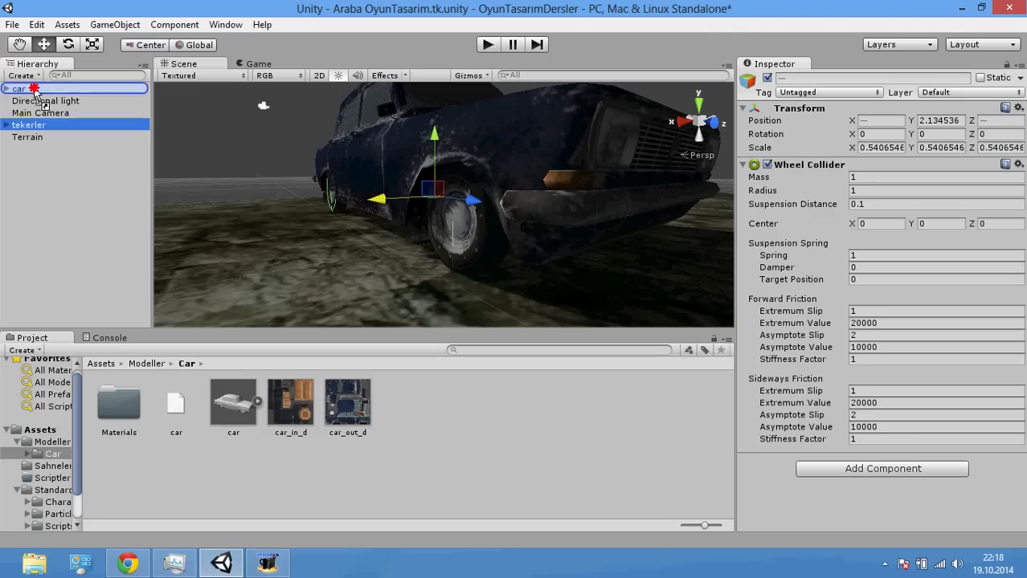
click(6, 89)
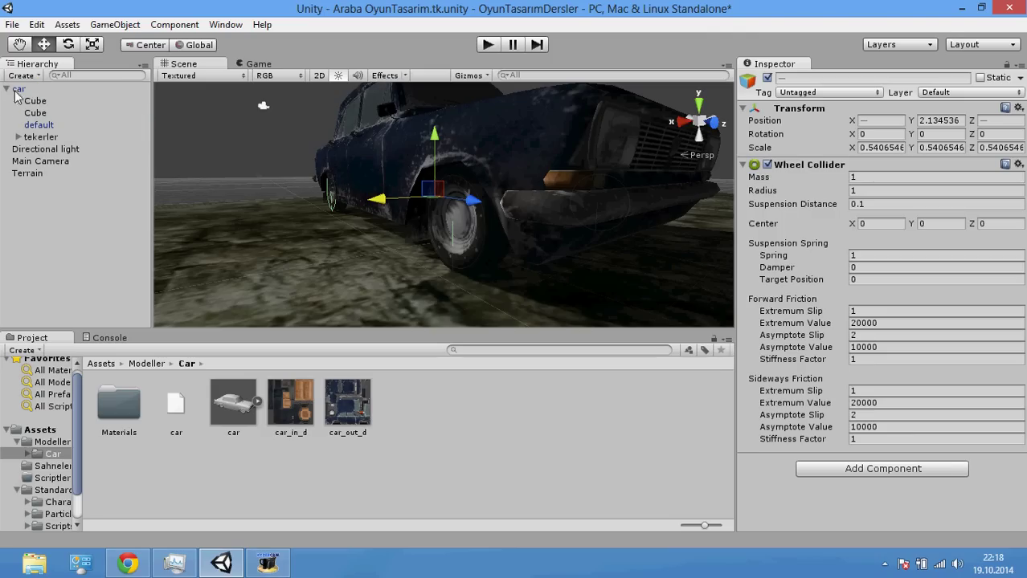
click(38, 137)
click(17, 138)
- Run a quick play test, then collapse the hierarchy and show the Assets folder
click(488, 45)
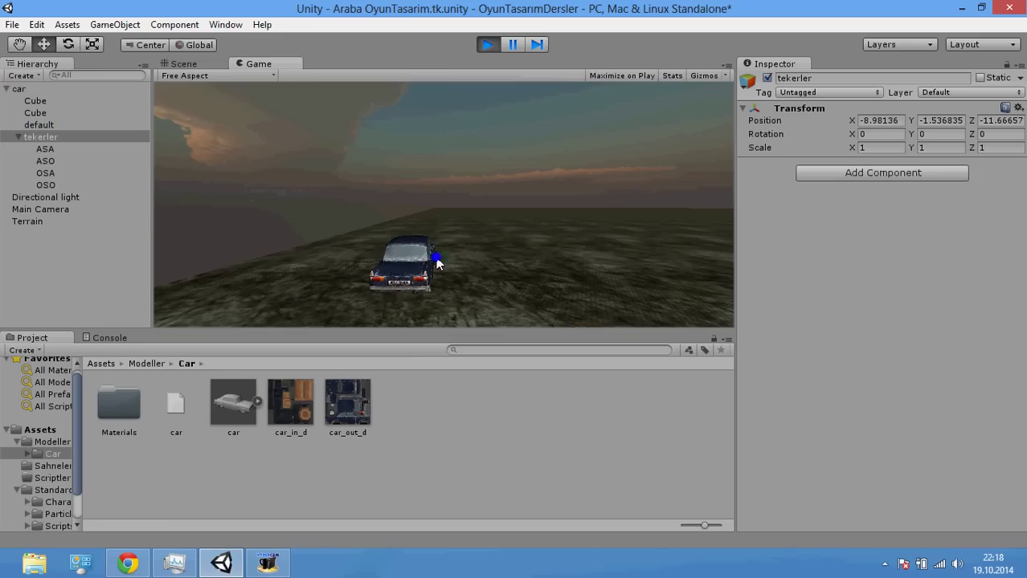
click(486, 44)
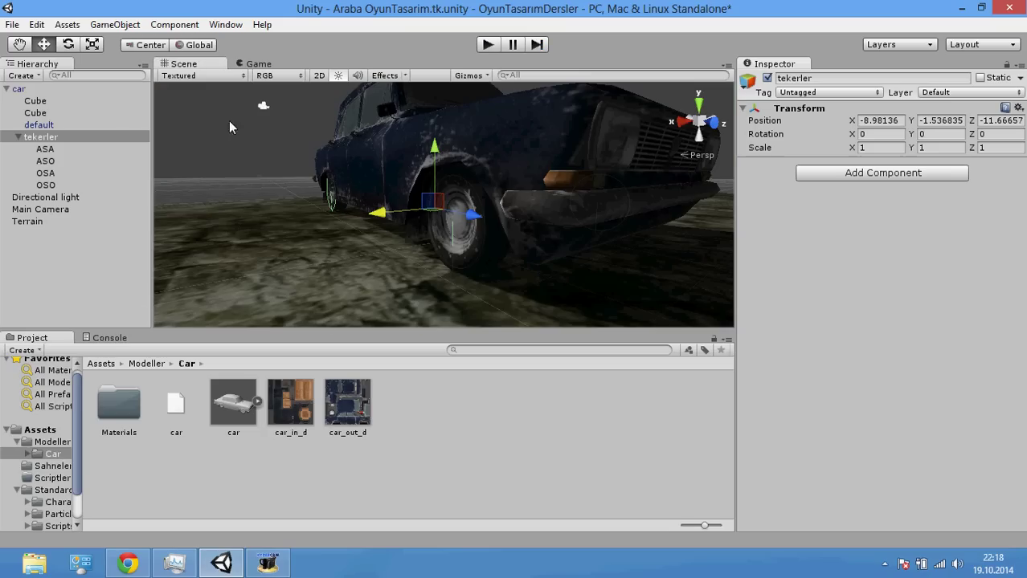
click(28, 138)
click(17, 137)
click(7, 89)
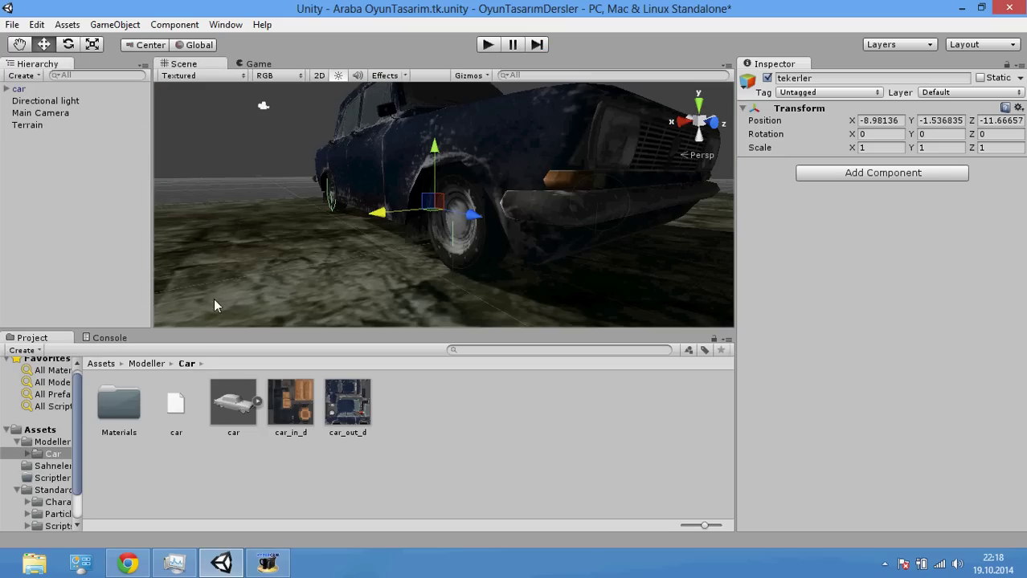
click(113, 365)
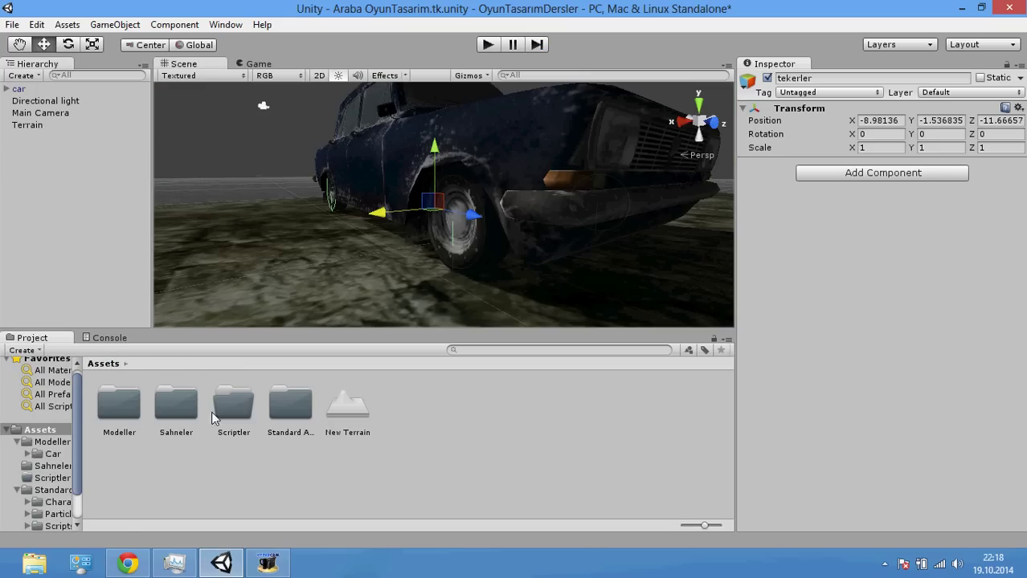
- Create a new JavaScript named araba inside the Scripter folder
double_click(234, 406)
right_click(218, 408)
click(175, 398)
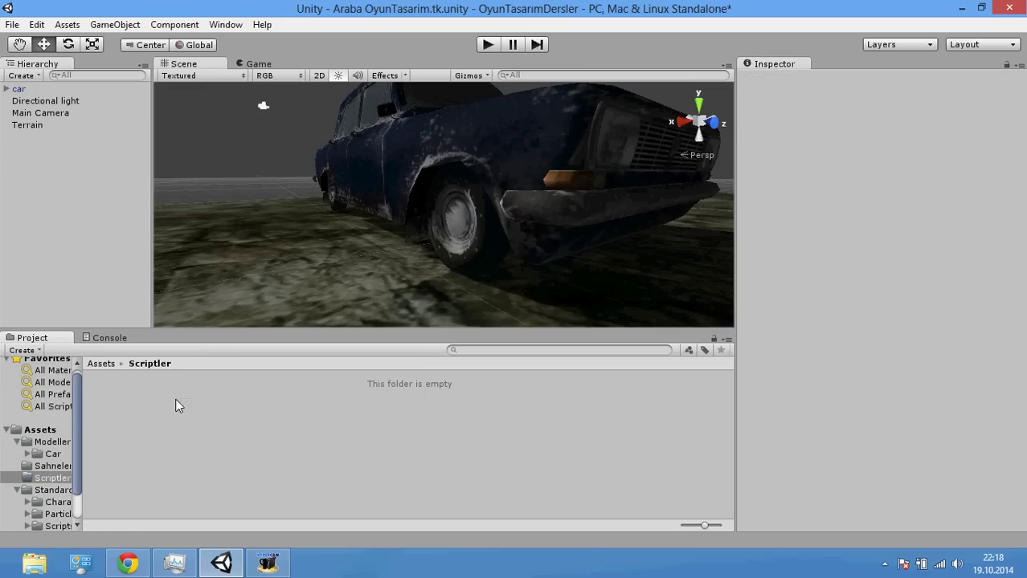
right_click(175, 398)
mouse_move(241, 169)
click(442, 191)
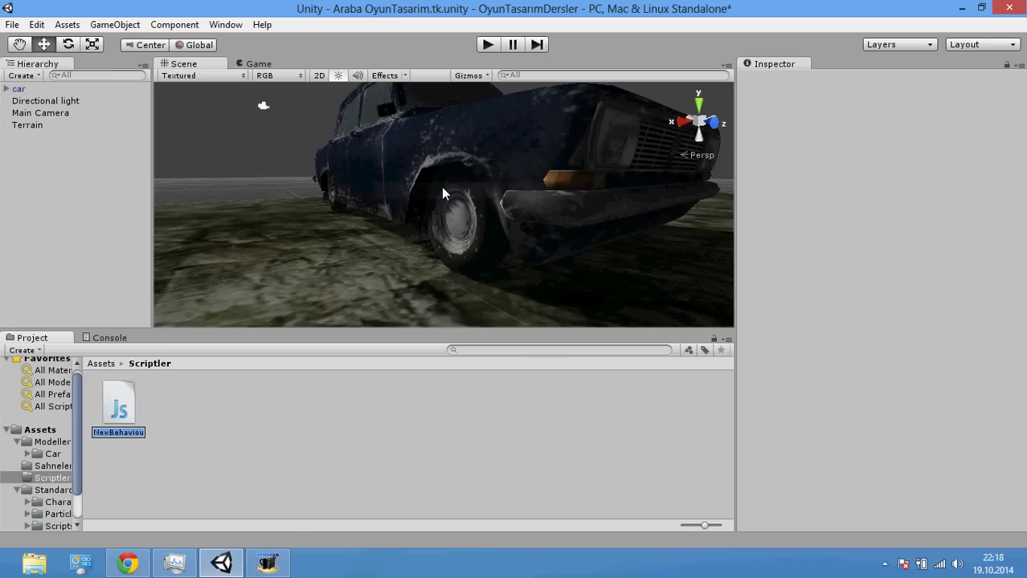
text(araba)
key(Return)
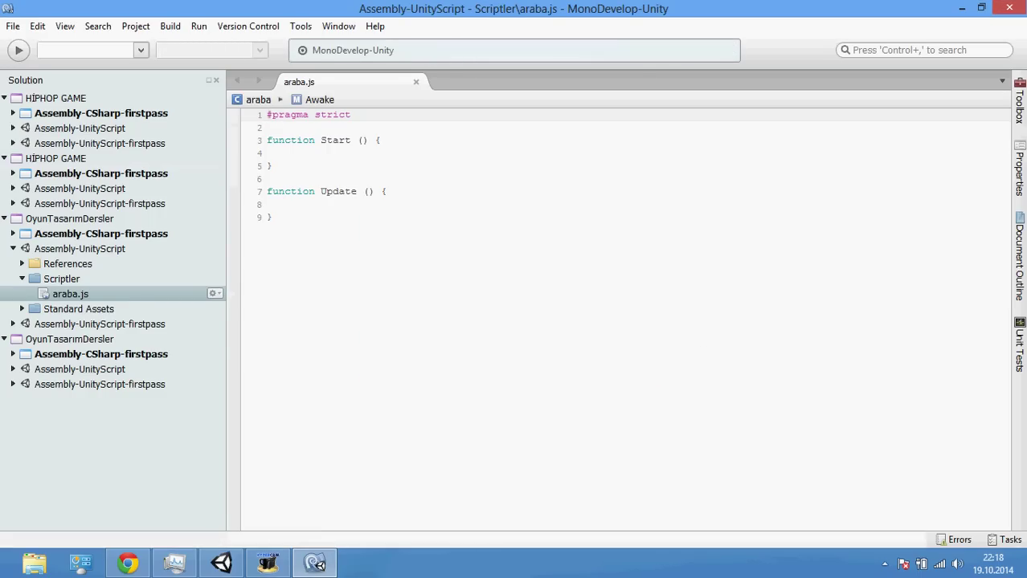
- Below #pragma strict, declare tekerOSO and tekerOSA as WheelCollider variables
click(358, 115)
key(Return)
key(Return)
click(381, 115)
key(Return)
key(Return)
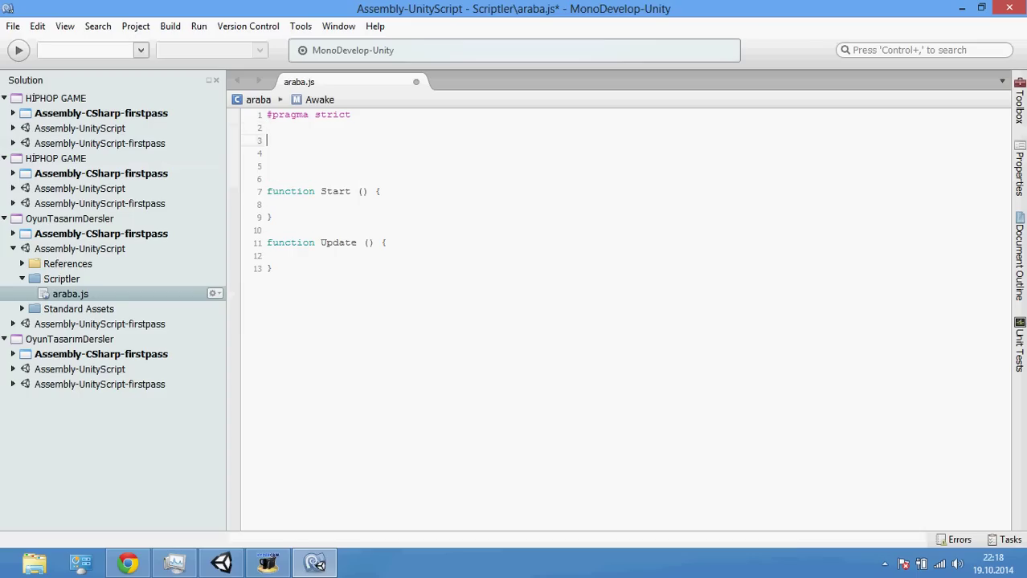
key(Down)
text(var teker)
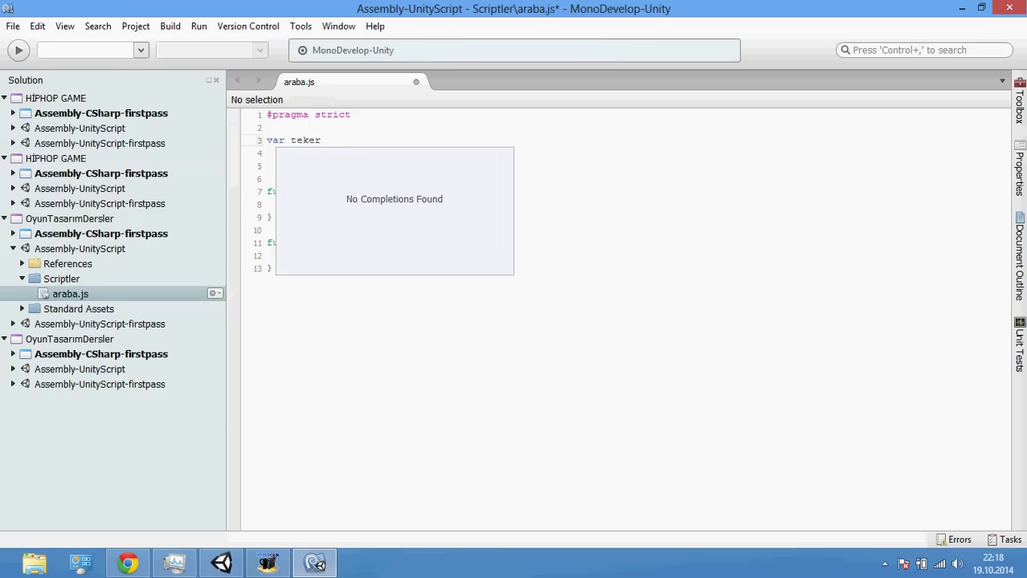
text(OSO )
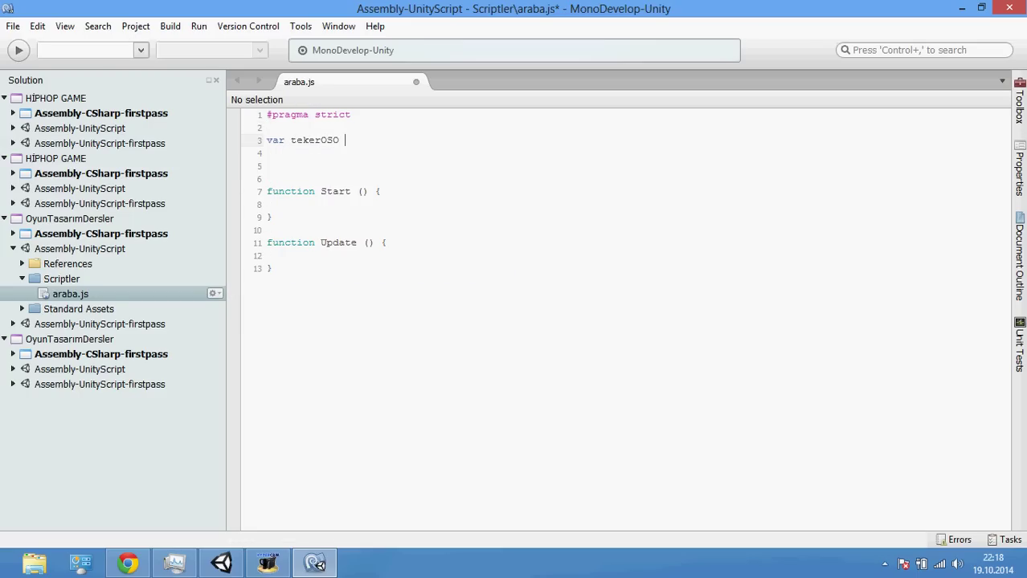
text(: )
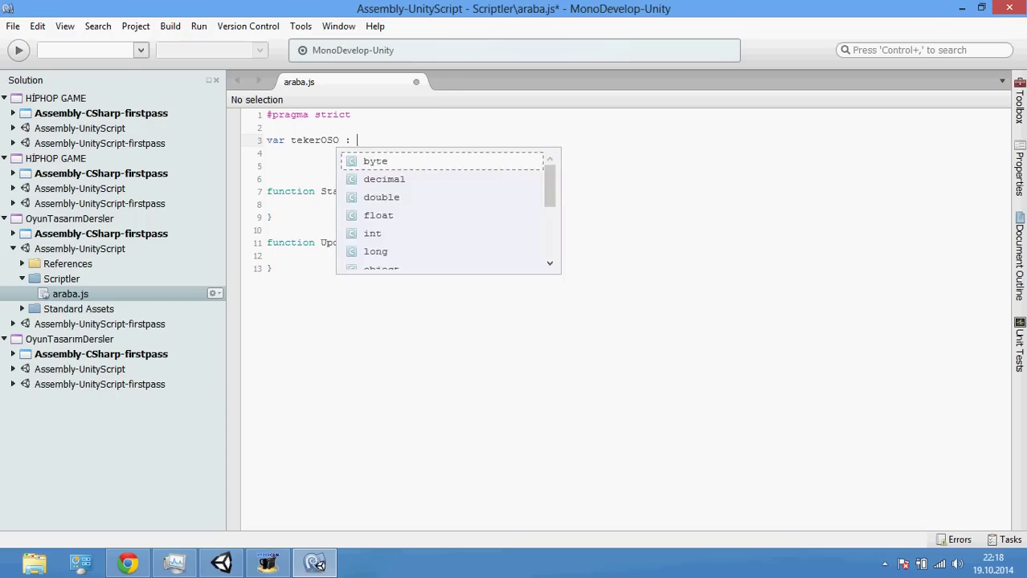
text(WheelCOlli)
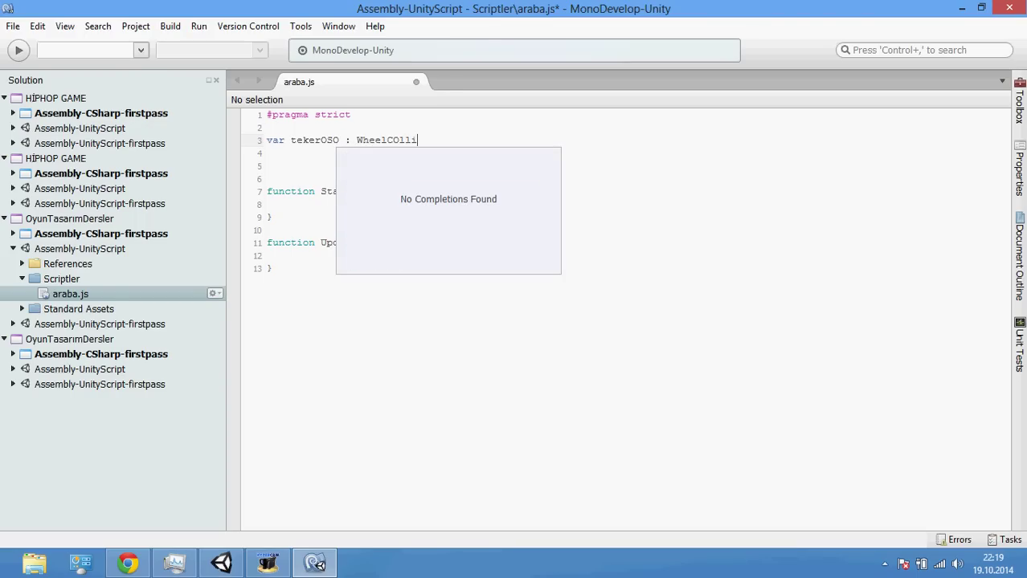
key(BackSpace)
key(BackSpace)
key(BackSpace)
key(BackSpace)
key(BackSpace)
text(Collider;)
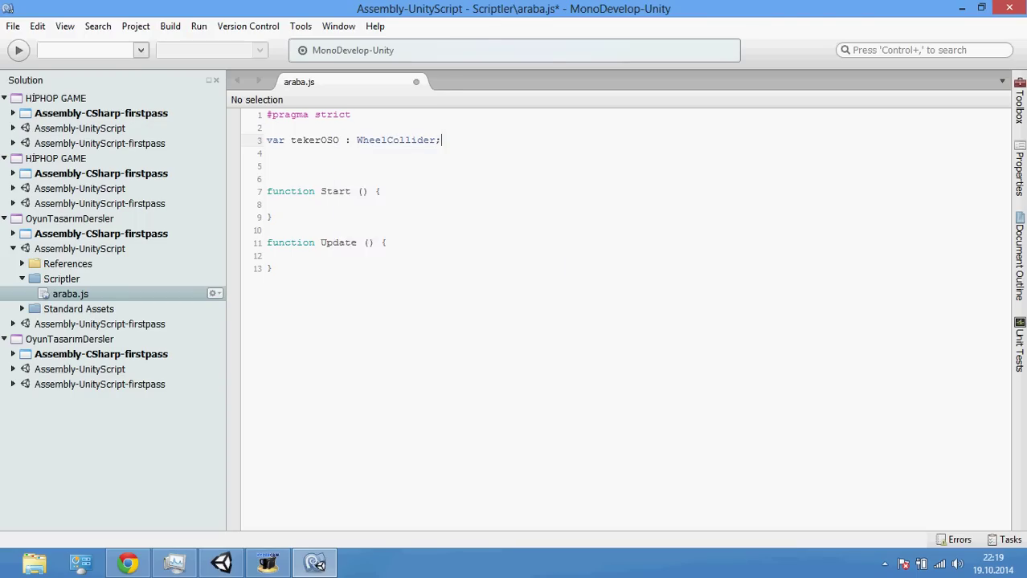
key(Return)
text(var teker)
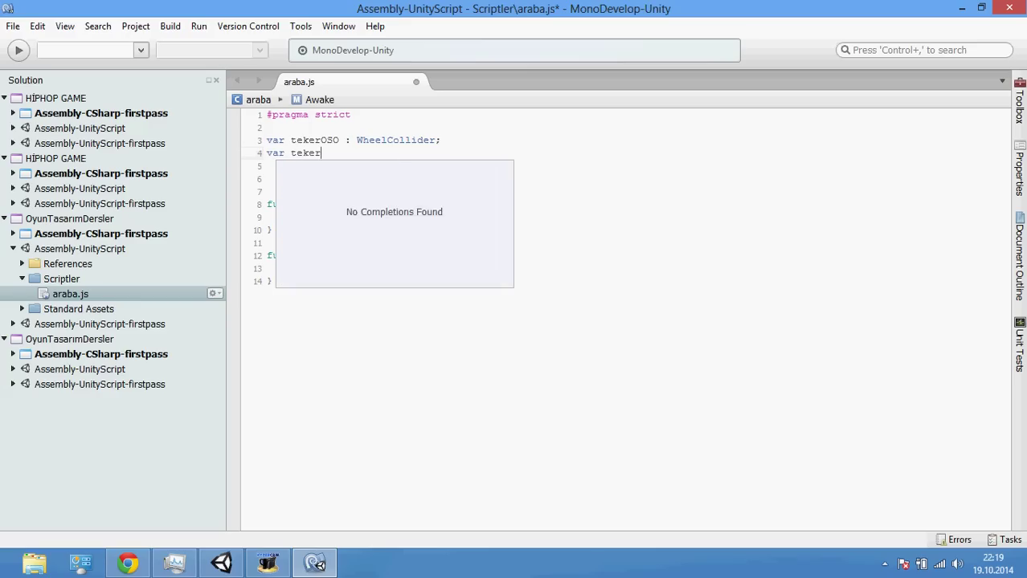
text(OSA)
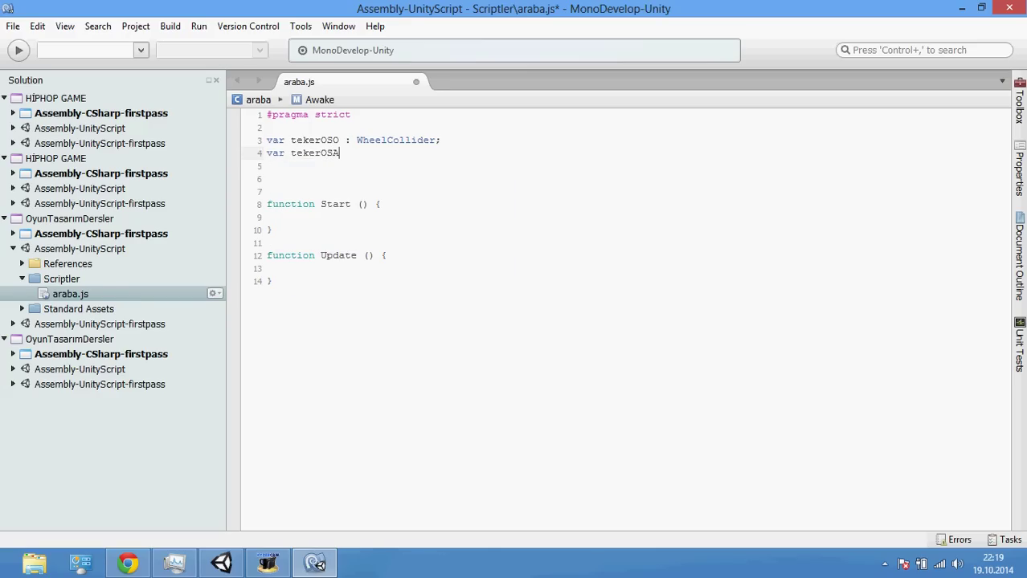
text( : Wheel)
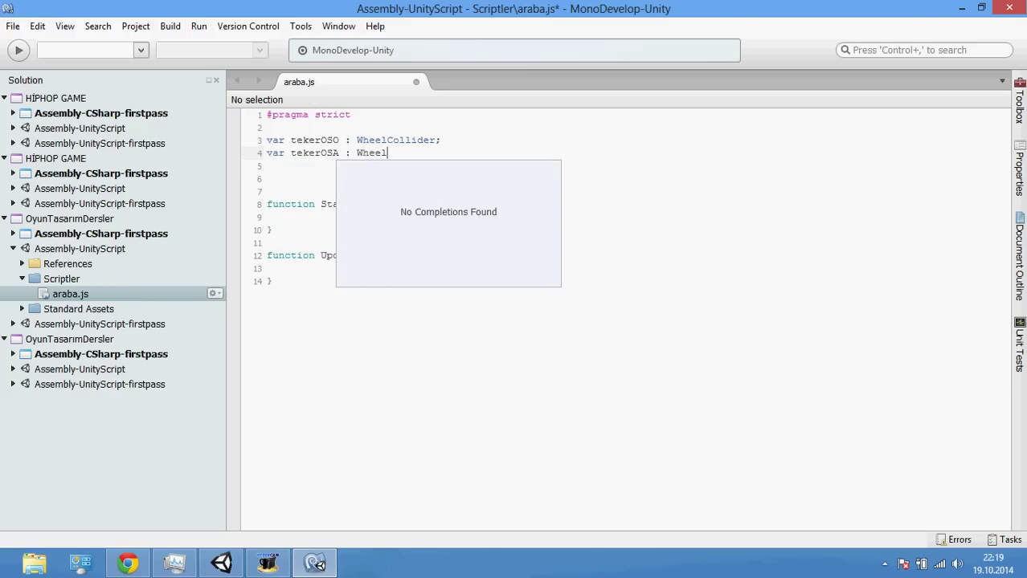
text(Collider;)
key(Return)
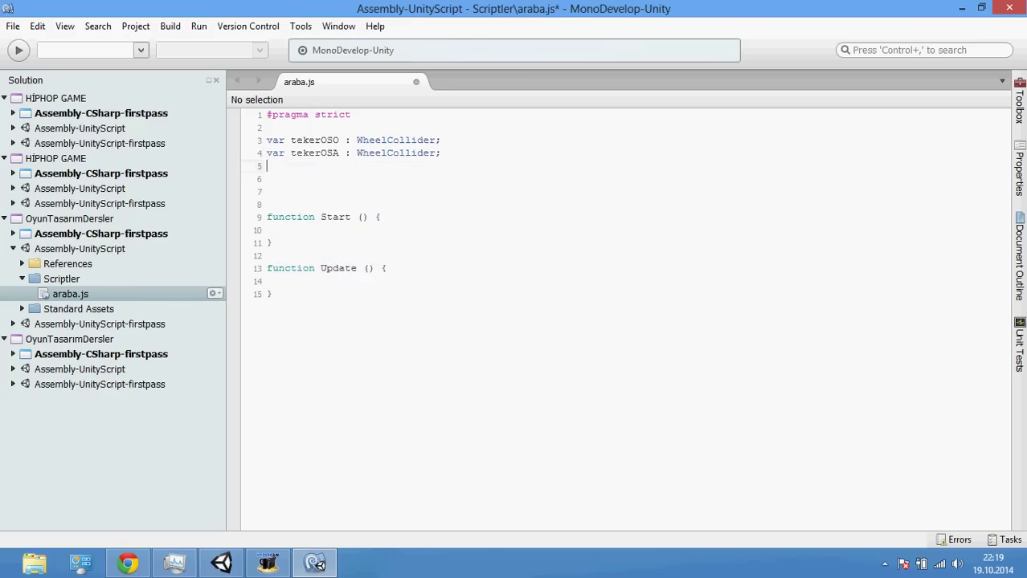
- Declare tekerASO and tekerASA as WheelColliders and add var motor : float = 20
text(var T)
text(tee)
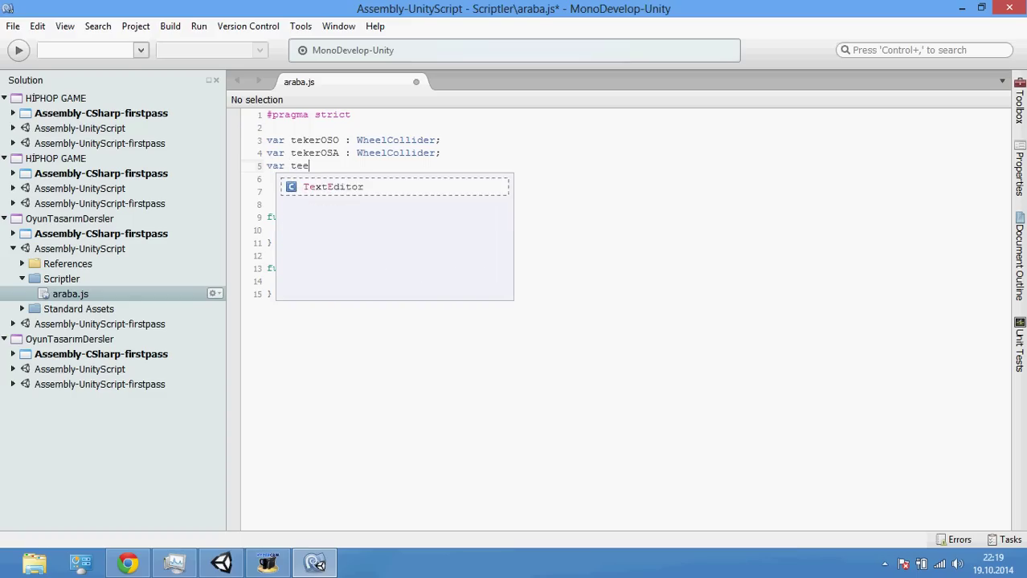
text(ker )
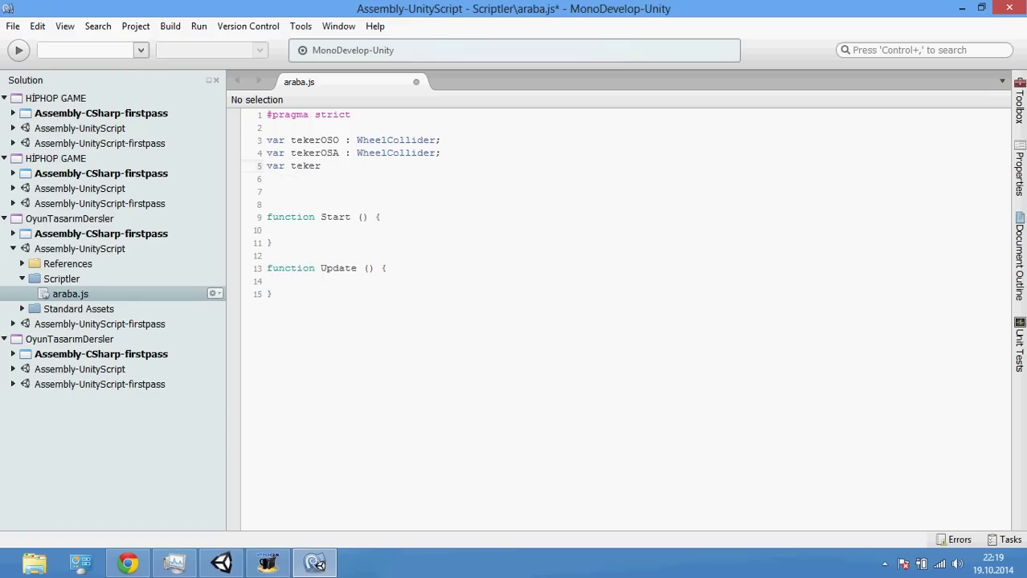
text(ASO : )
text(WheelC)
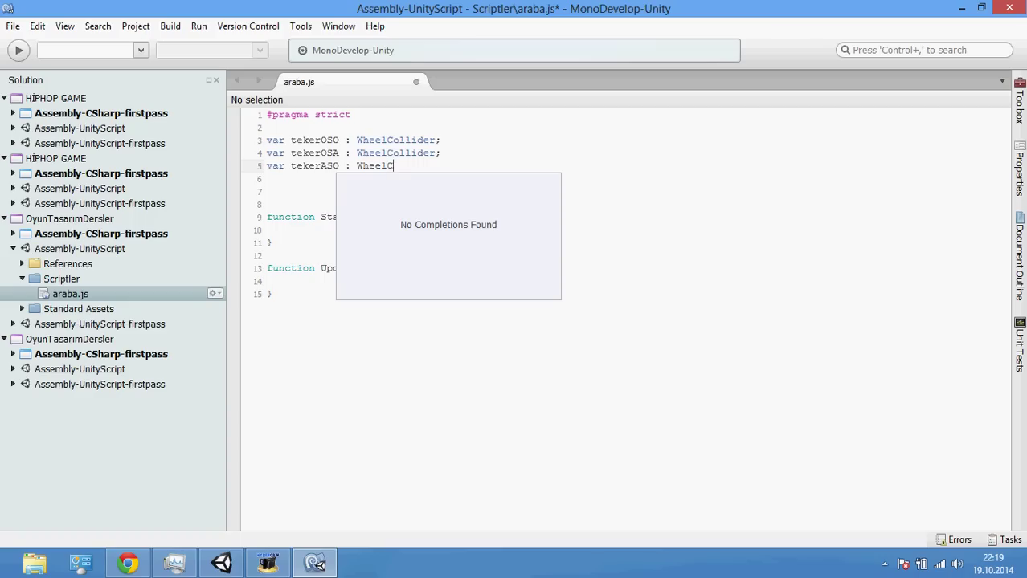
text(ollider;)
key(Return)
text(var)
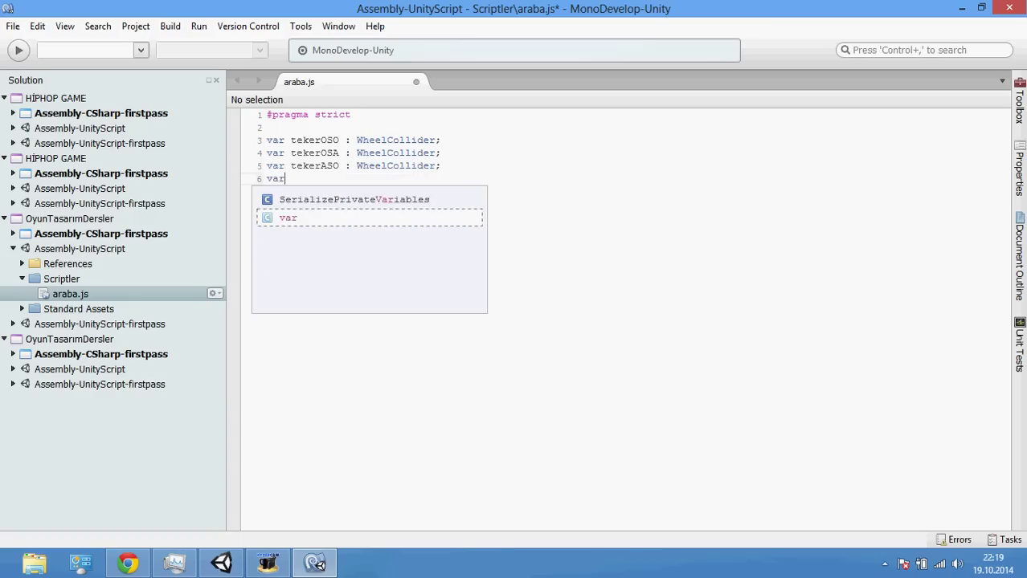
text( tekerASA )
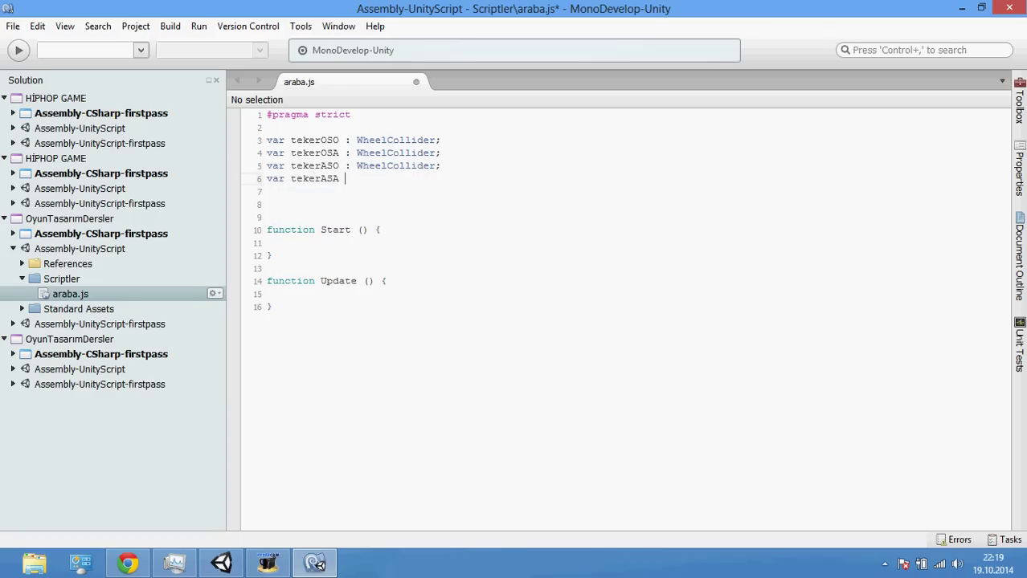
text(: )
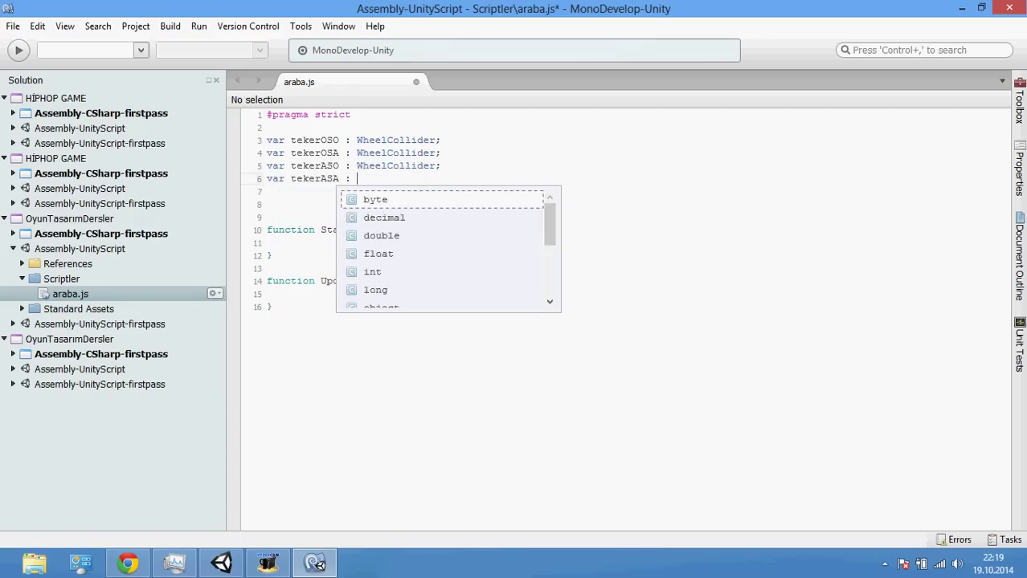
text(WheelColli)
key(BackSpace)
key(BackSpace)
key(BackSpace)
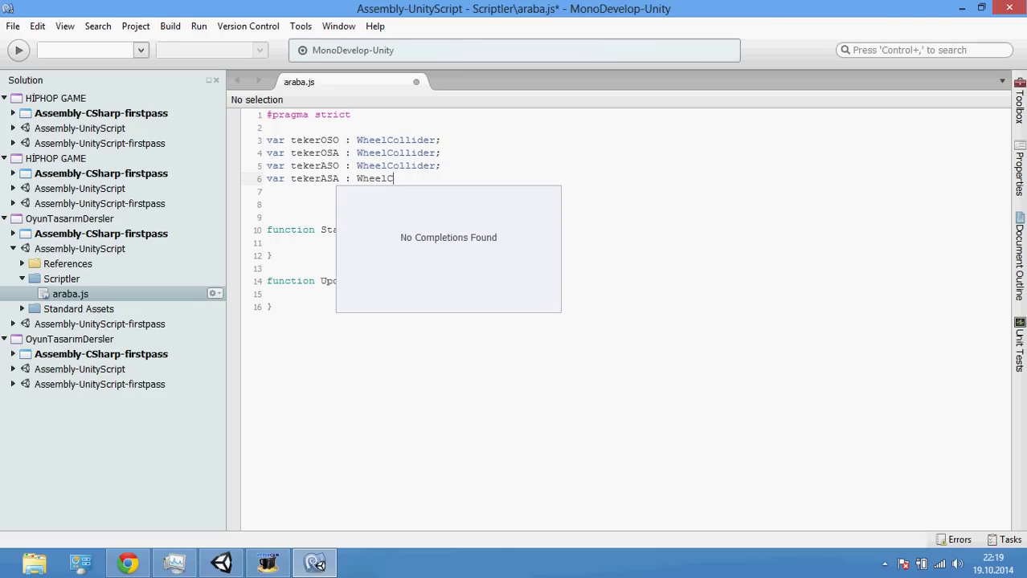
text(Collider;)
key(Return)
key(Return)
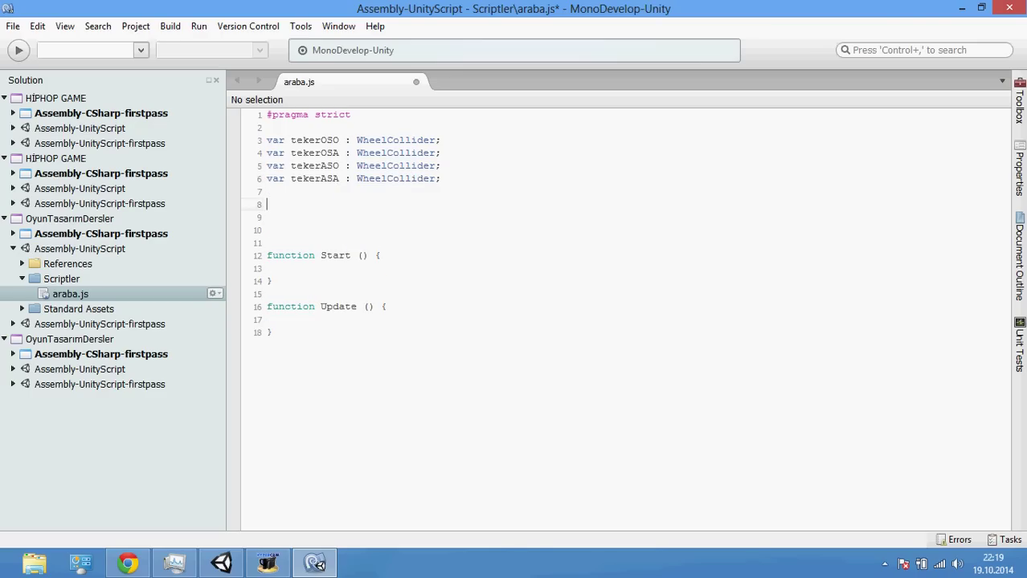
text(var )
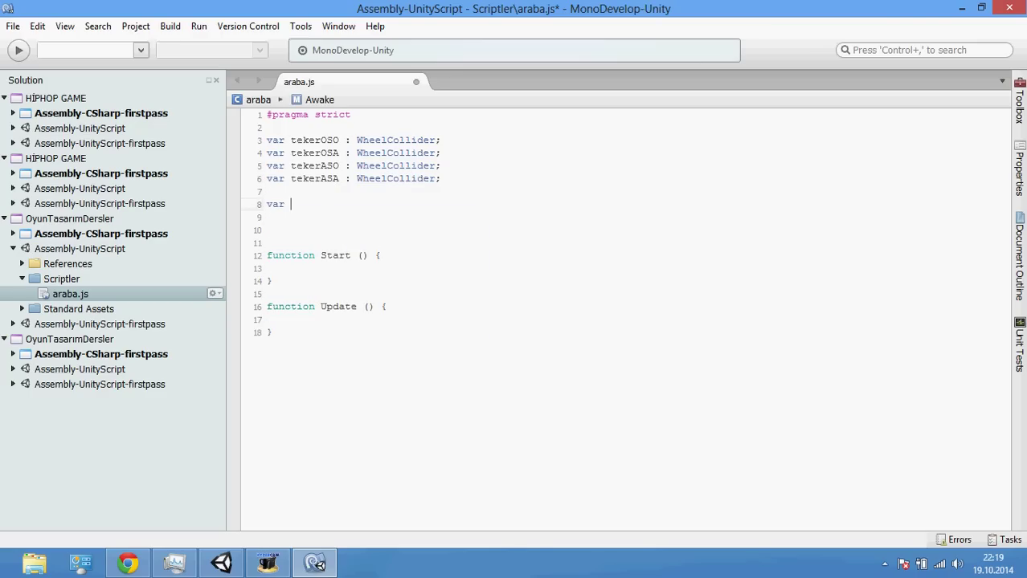
text(motor )
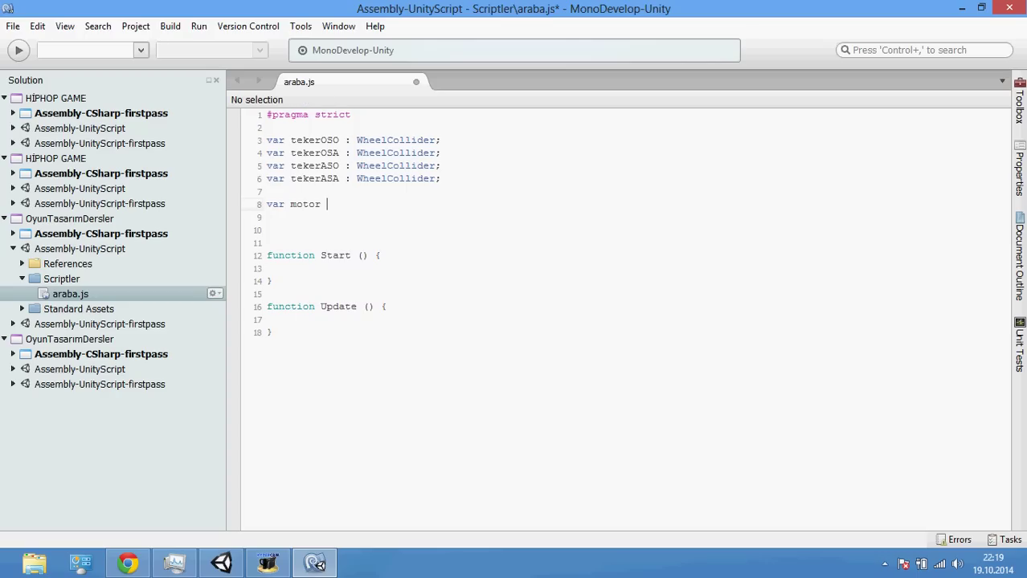
text(: float )
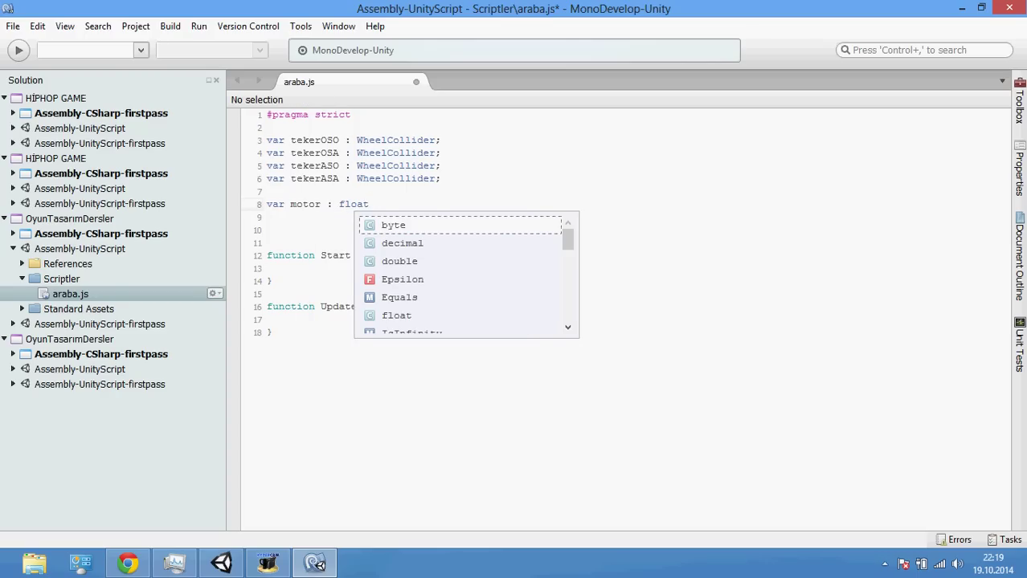
text(=)
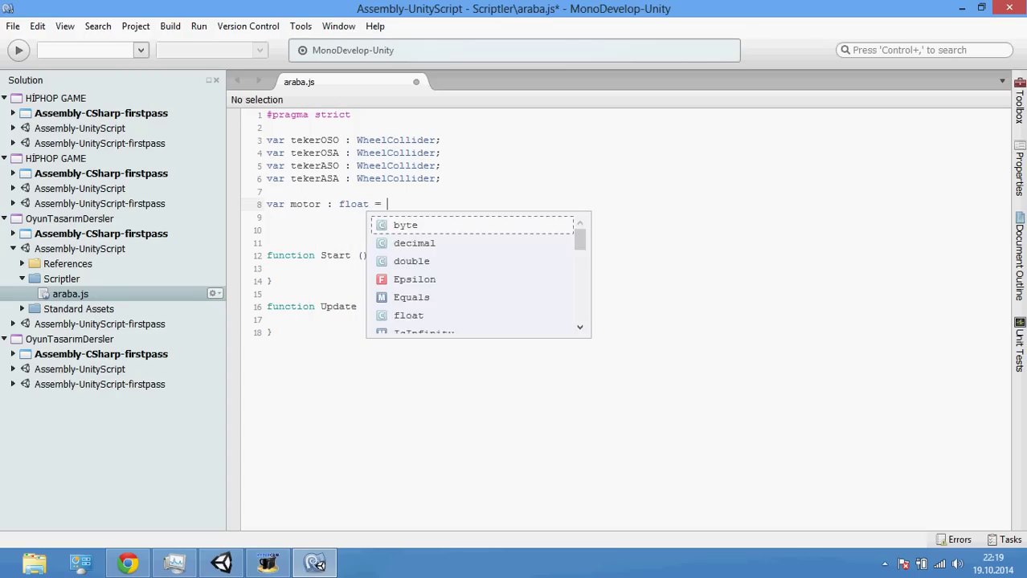
text( 20;)
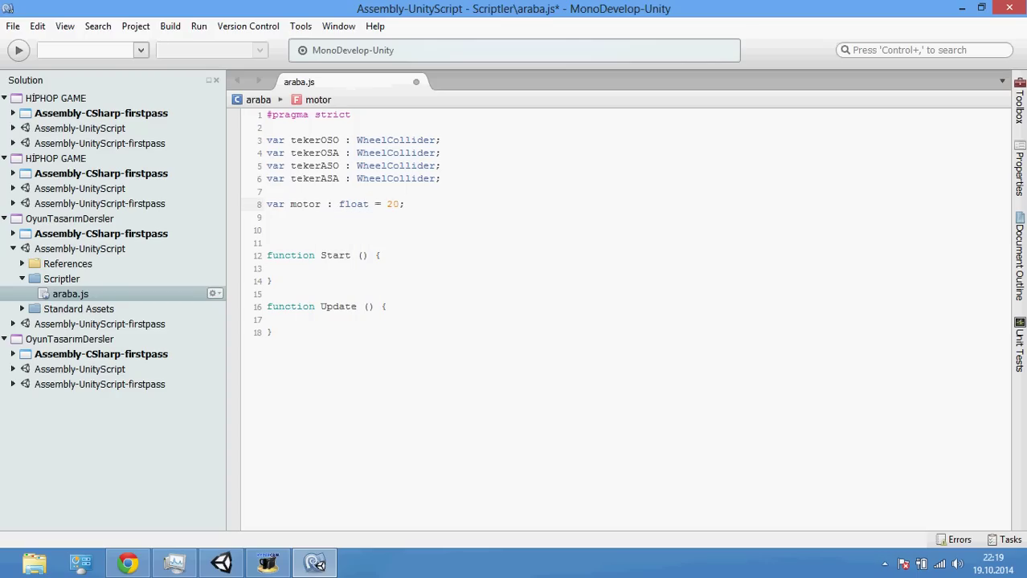
- Remove extra blank lines and write rigidbody.centerOfMass.y = 0 inside Start
click(308, 226)
key(Delete)
click(400, 241)
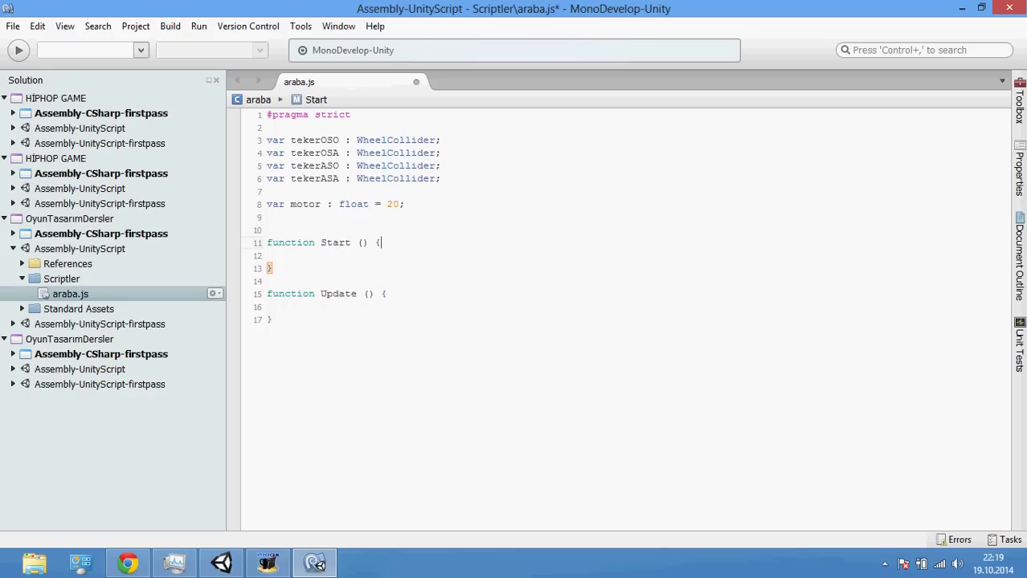
key(Return)
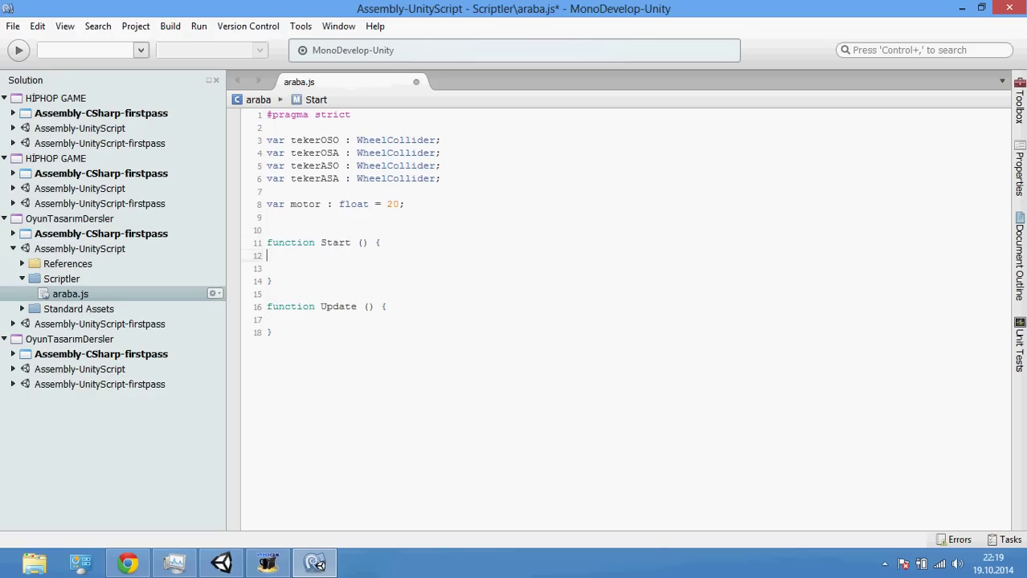
key(BackSpace)
click(317, 253)
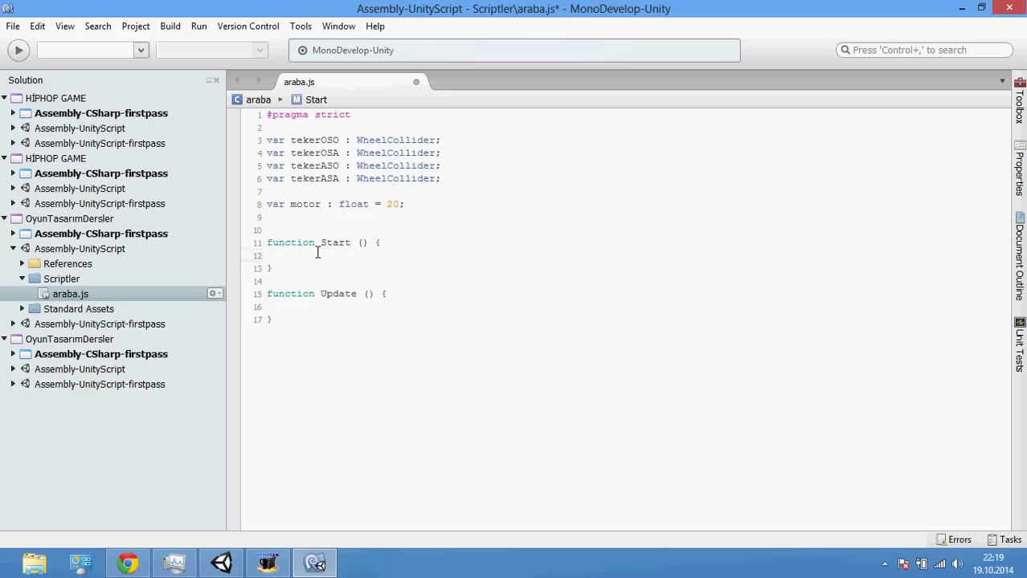
text(rigidn)
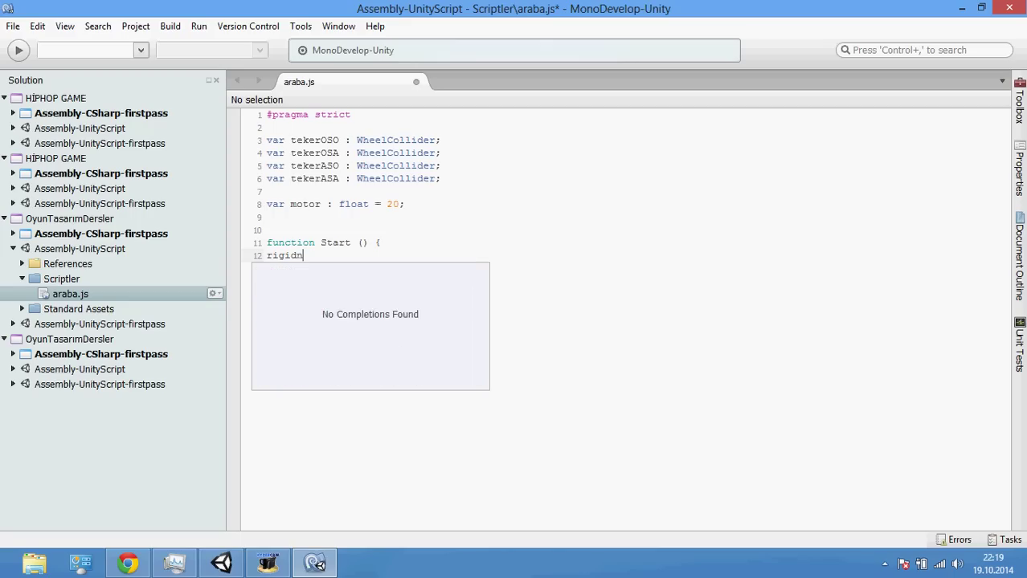
key(BackSpace)
text(body)
key(Return)
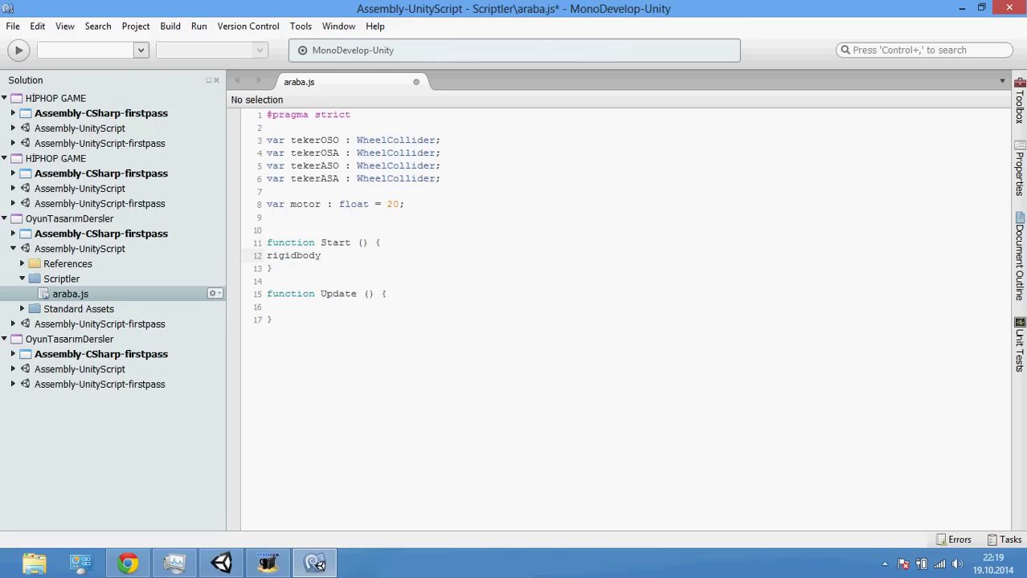
text(.centerOf)
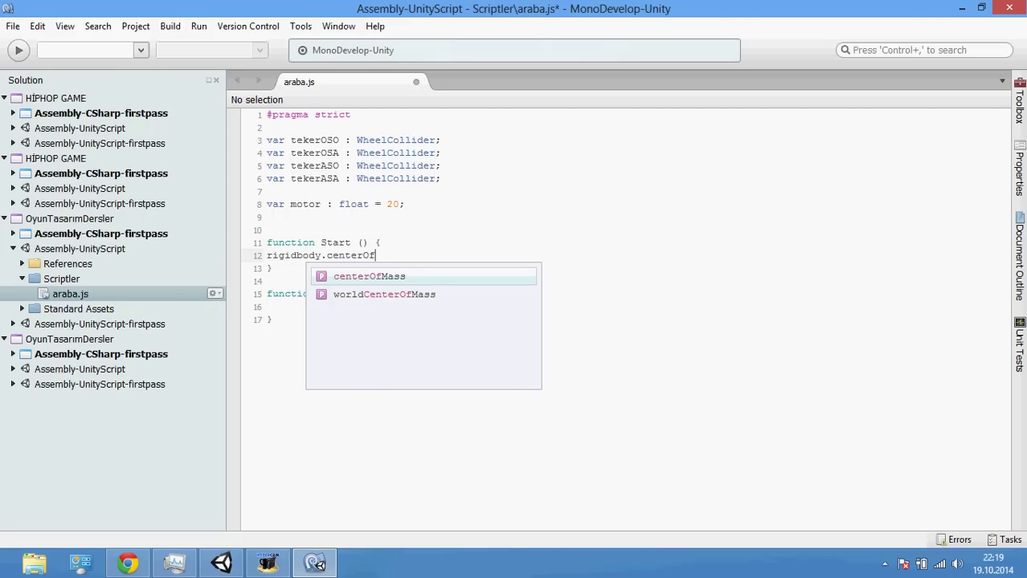
key(Return)
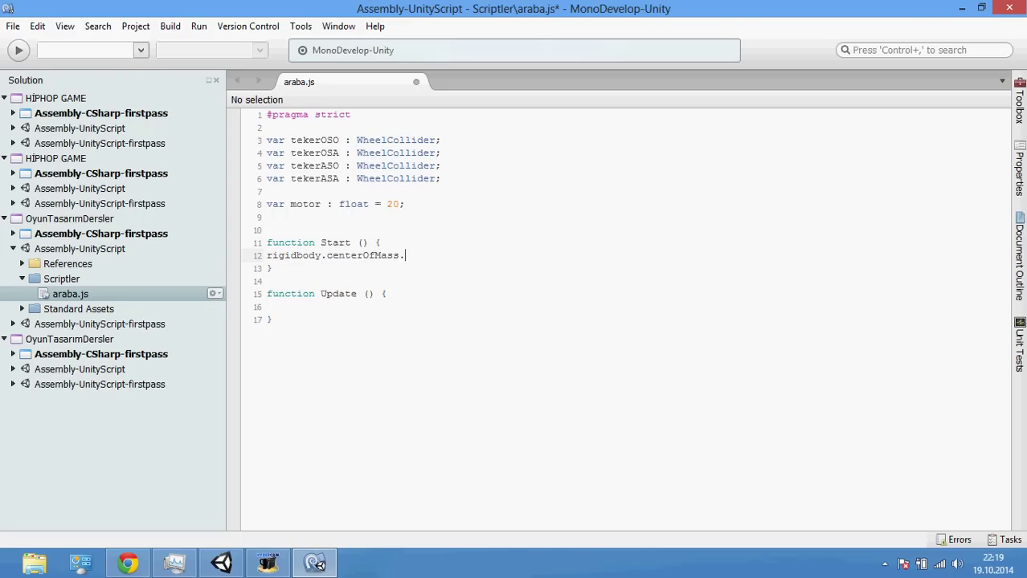
text(y = 0;)
click(380, 305)
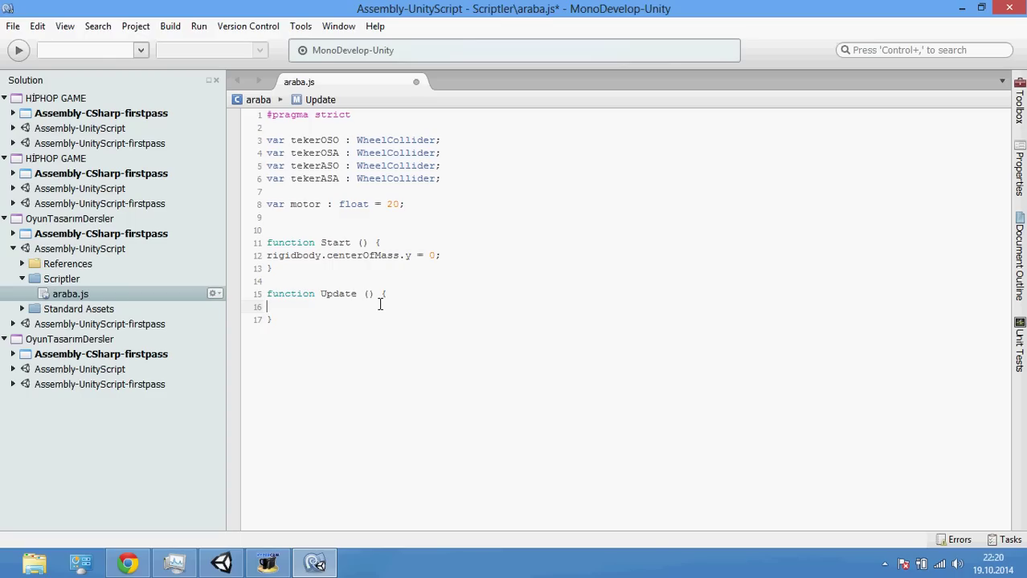
- In Update, set motorTorque to motor * Input.GetAxis (Vertical) for tekerASA and tekerASO
text(tekerASA)
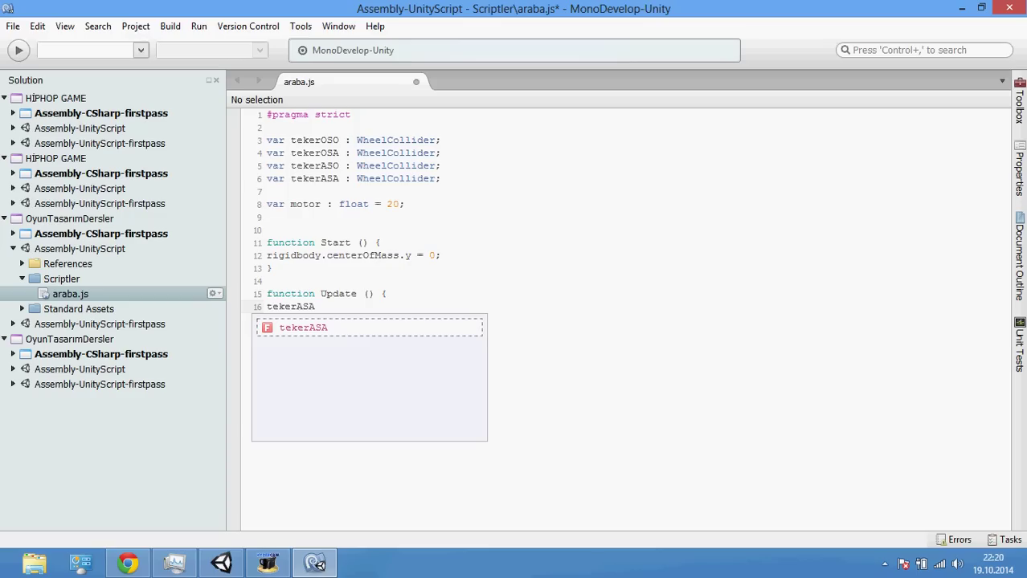
text(.motorTo)
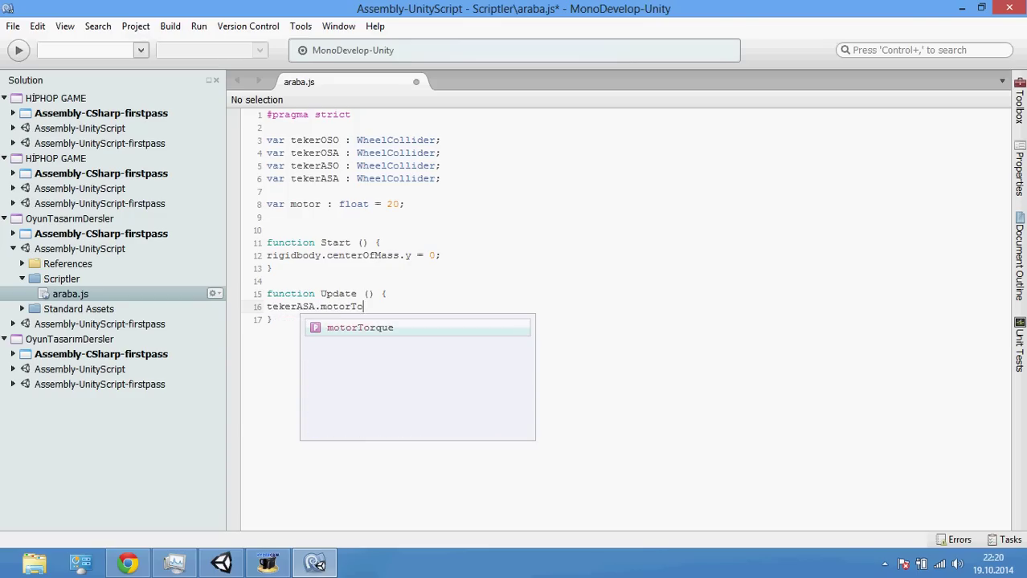
key(Return)
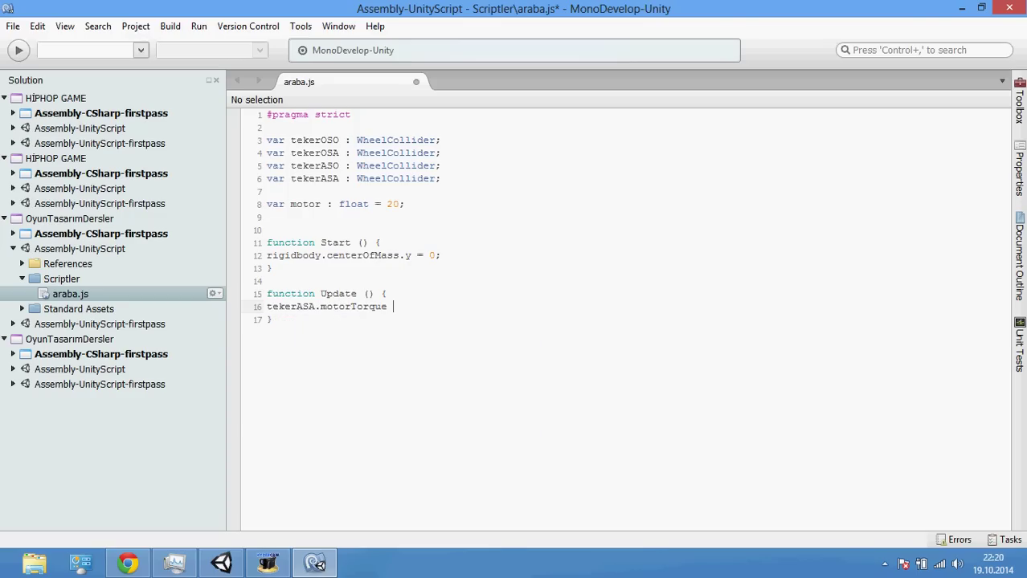
text(= motor)
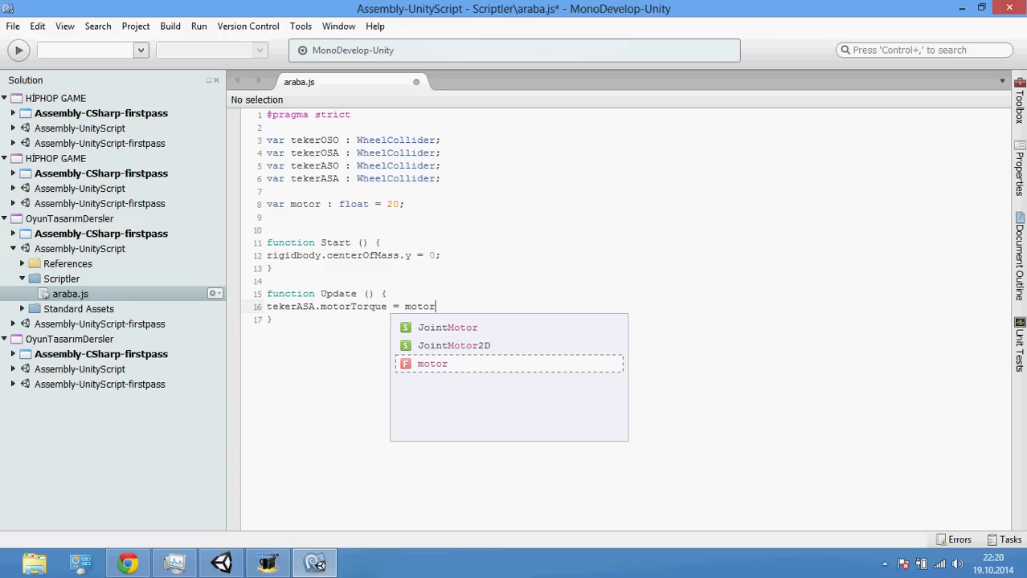
text( * )
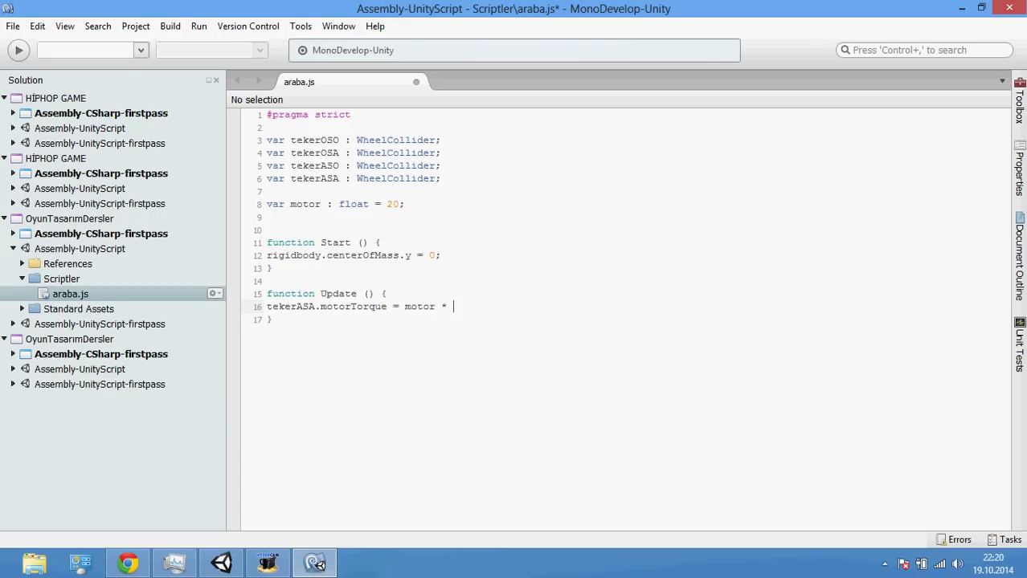
text(Input)
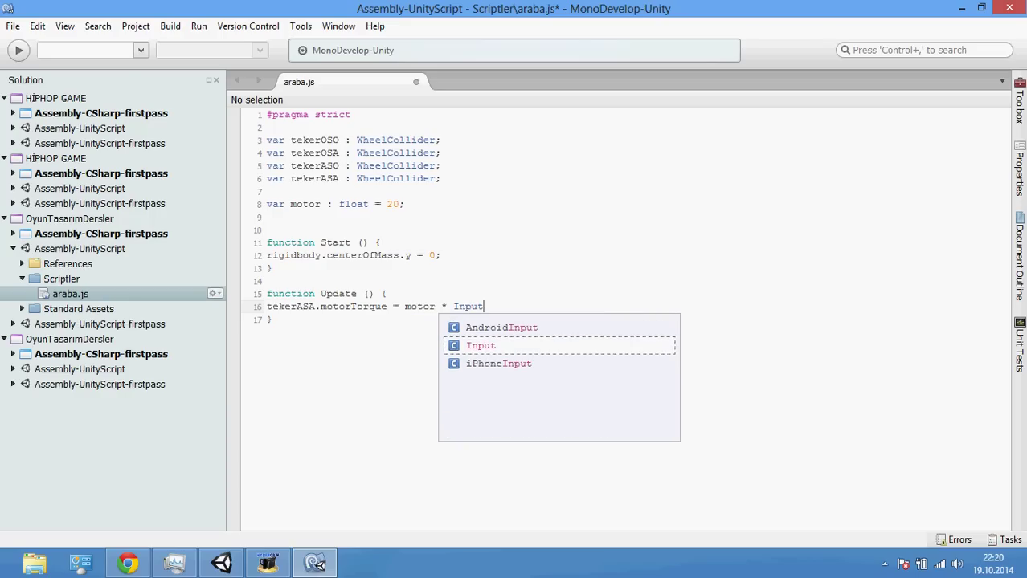
text(.GetAxis)
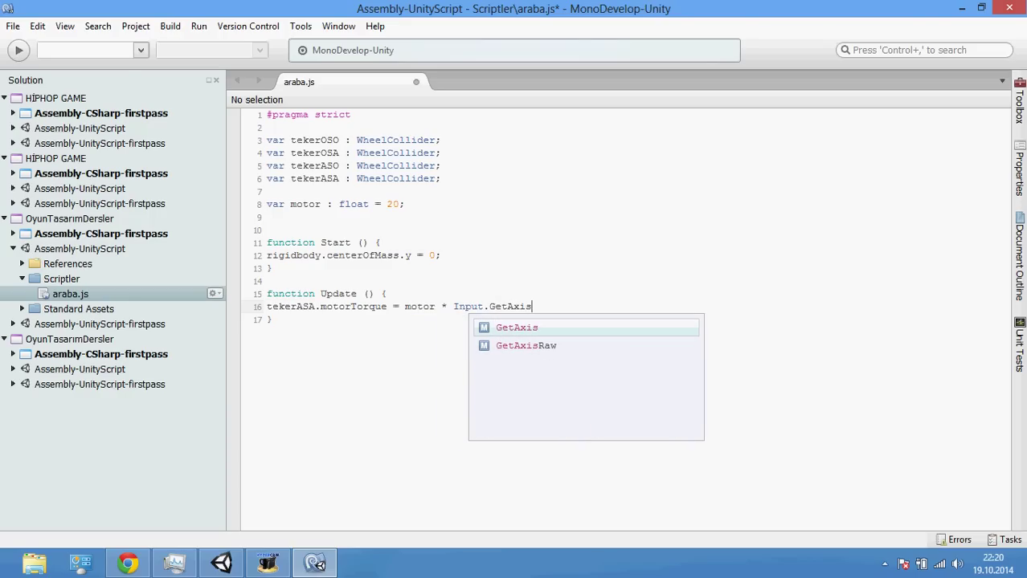
key(Escape)
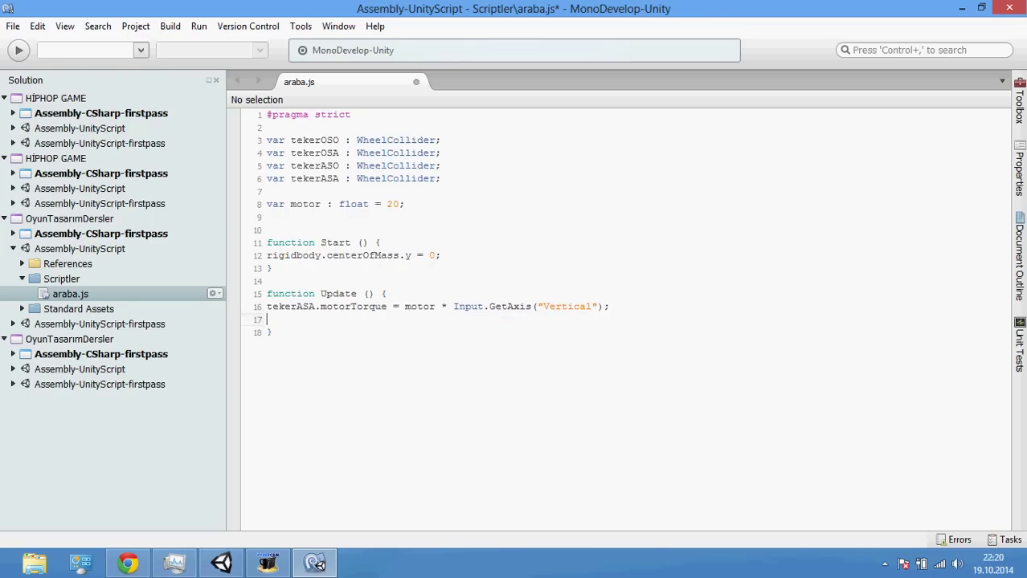
drag(615, 307, 243, 306)
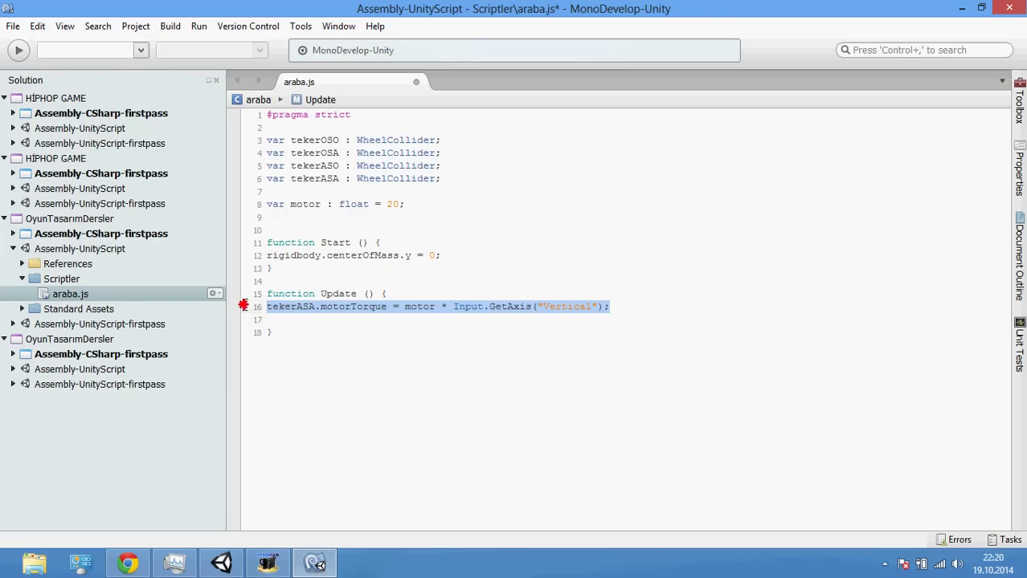
key(ctrl+c)
click(334, 320)
key(ctrl+v)
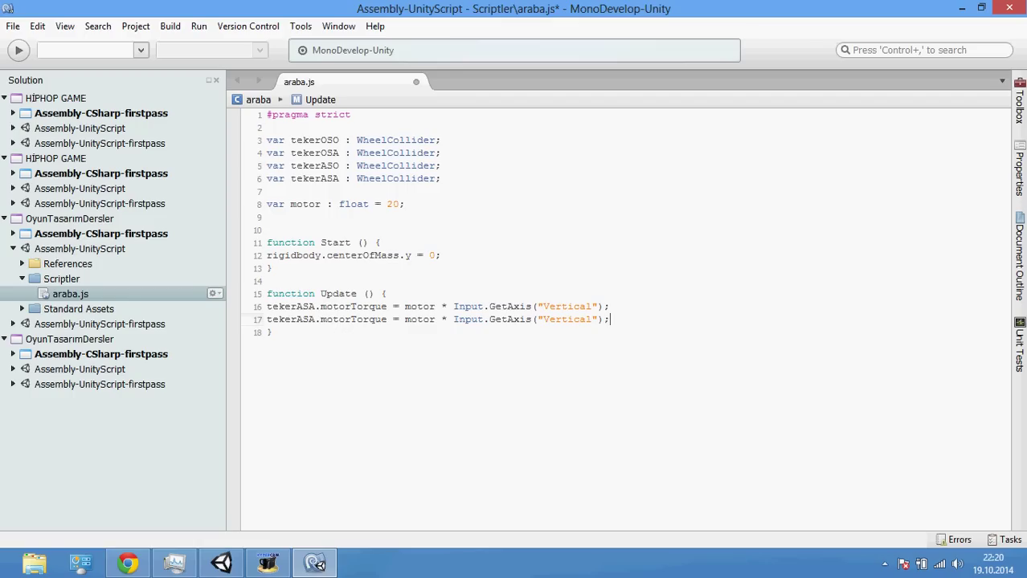
click(316, 320)
key(BackSpace)
text(O)
key(Return)
- Add steerAngle lines for tekerOSO and tekerOSA using Input.GetAxis("Hortizonal"), then save araba.js
text(teker)
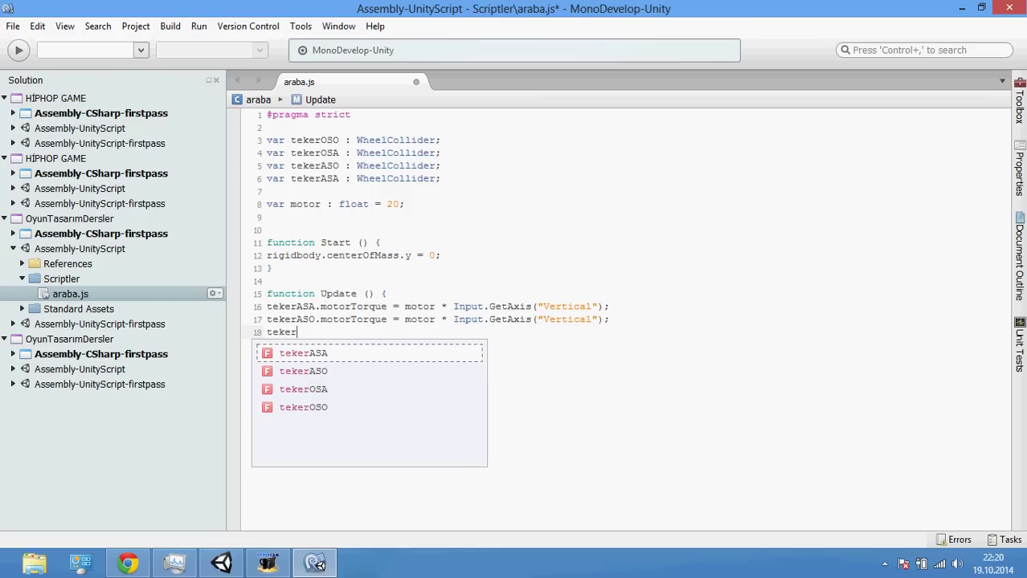
text(OSO)
key(BackSpace)
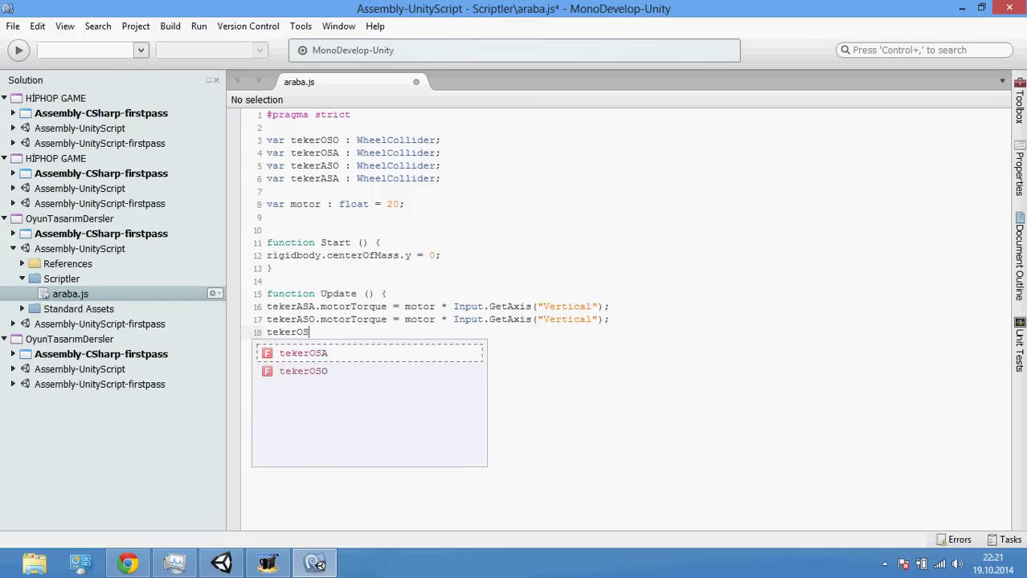
text(O.st)
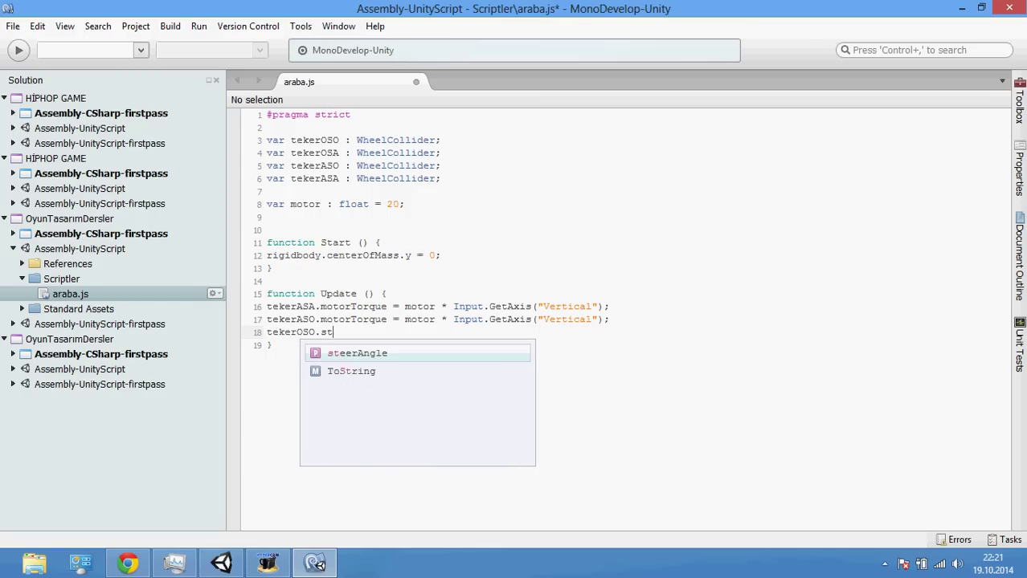
text(eerAngle)
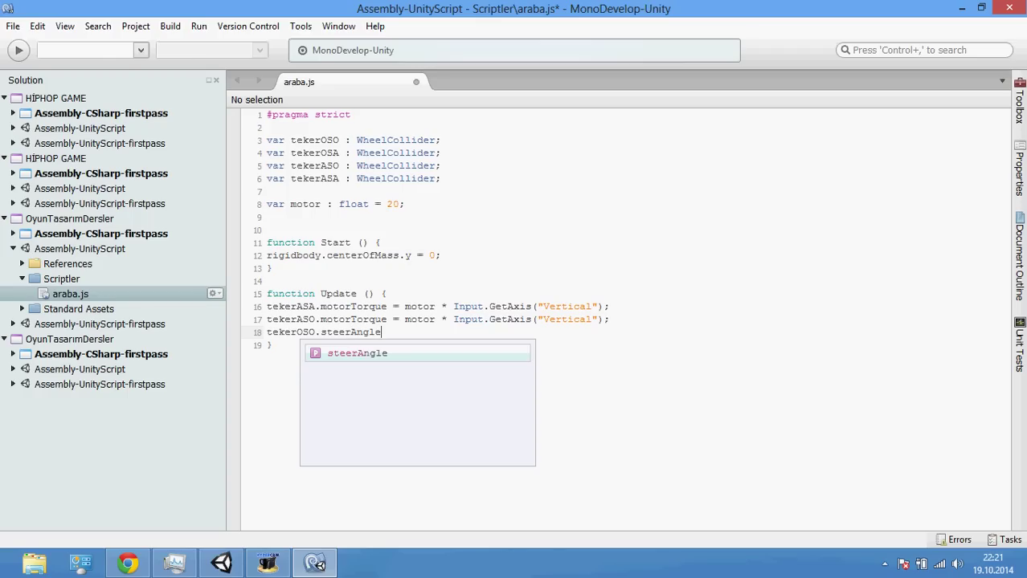
key(Return)
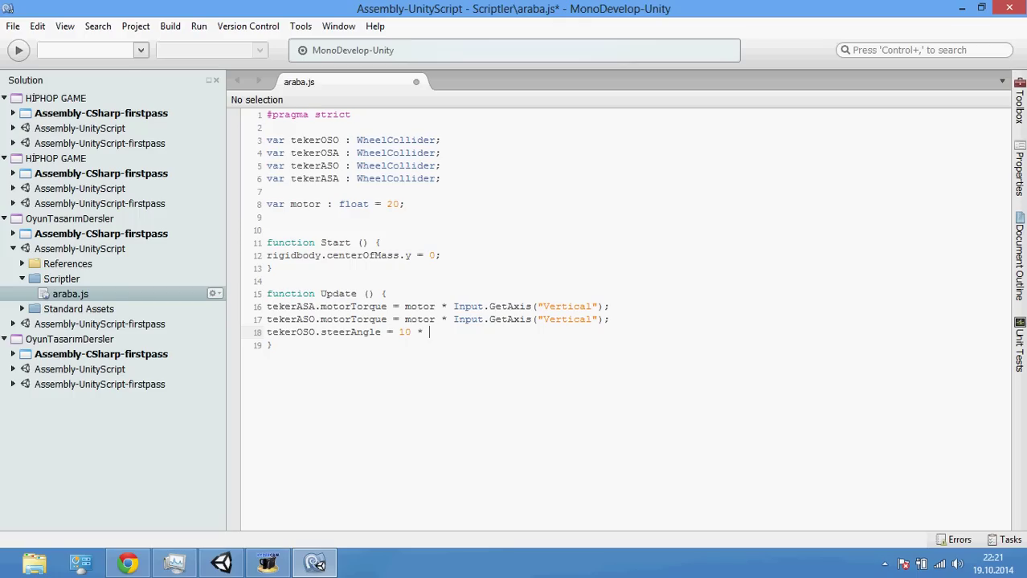
text(Input)
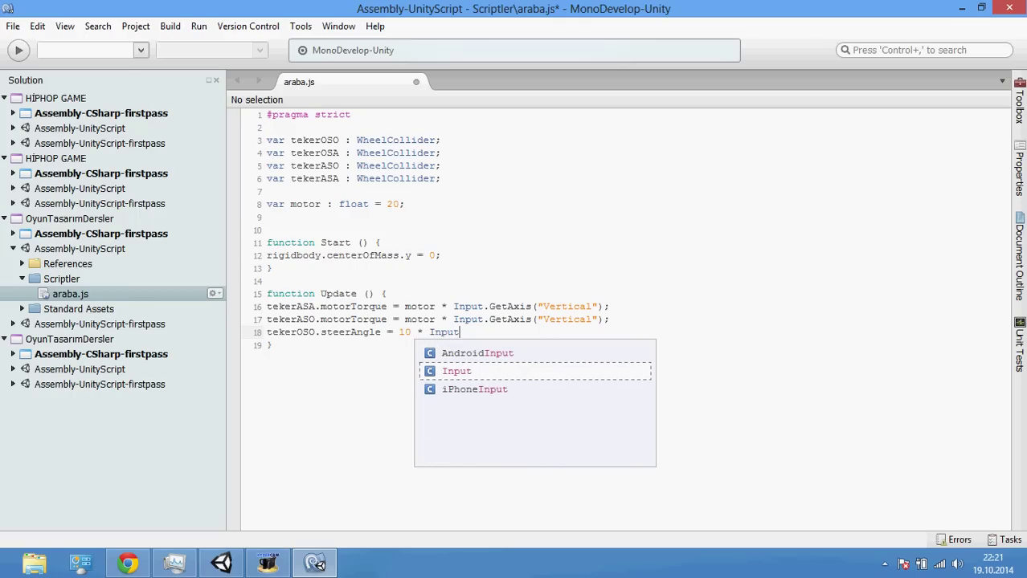
text(.GetA)
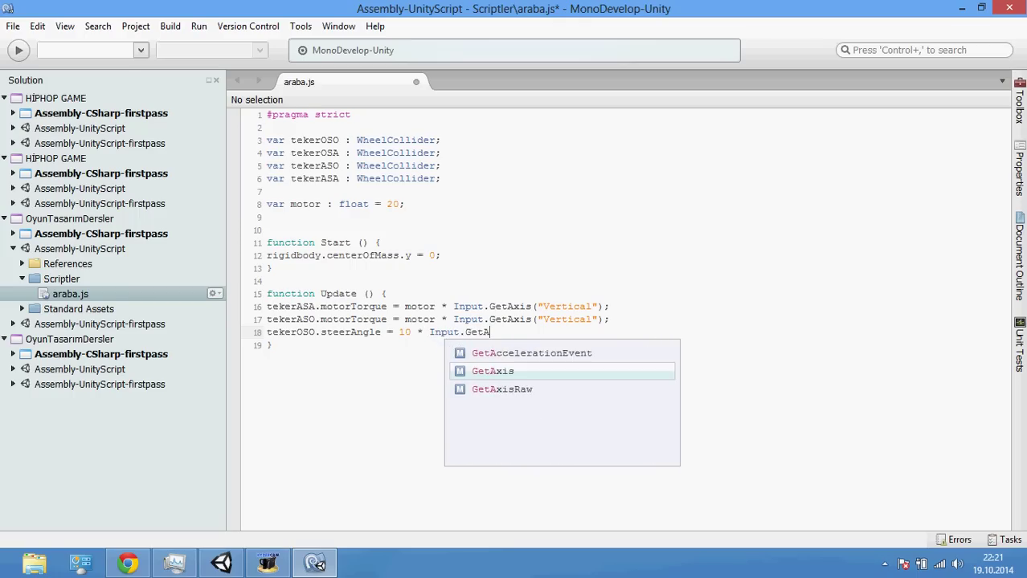
text(xis("Hortizonal")
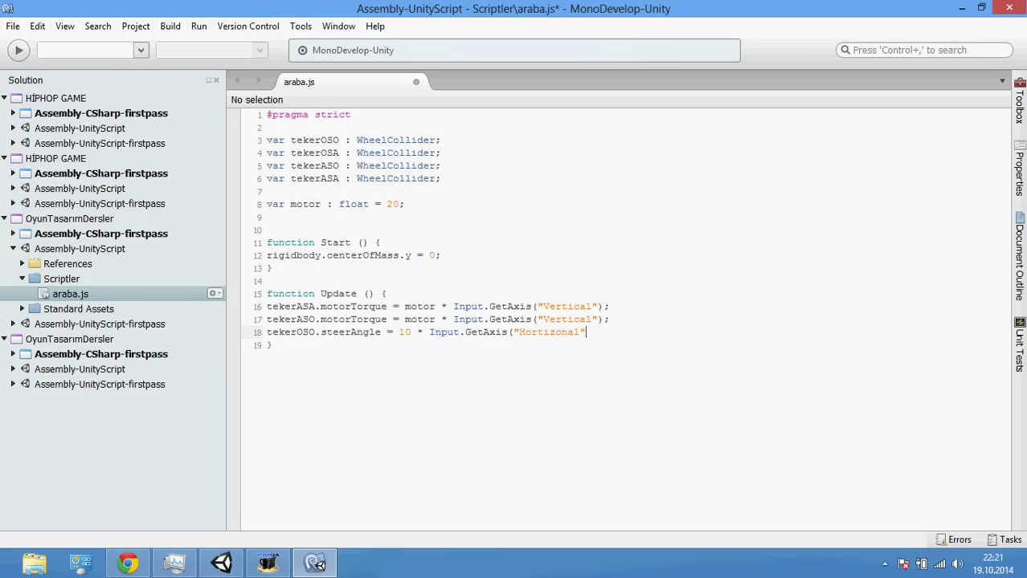
text();)
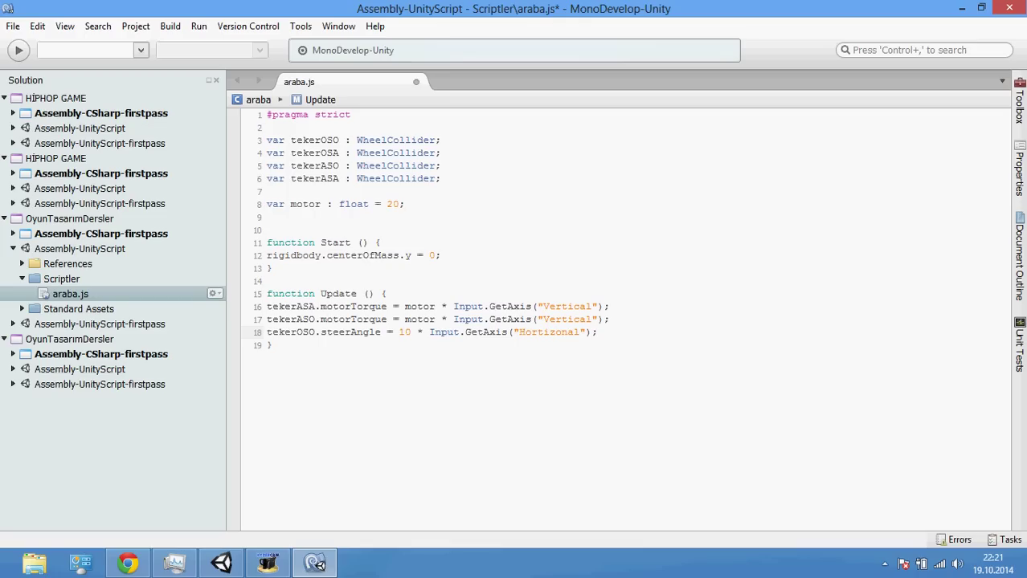
drag(598, 332, 256, 332)
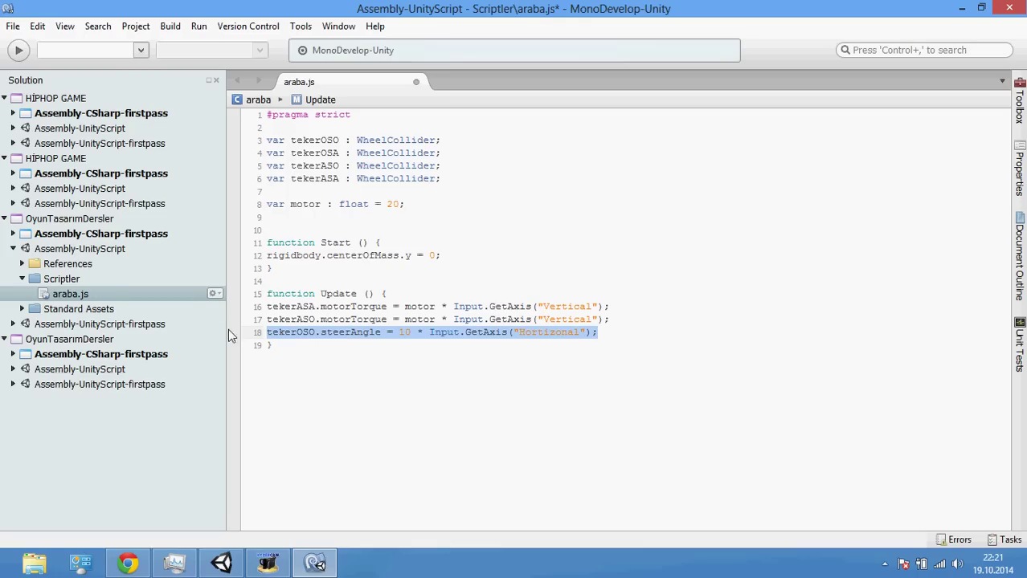
key(ctrl+c)
click(619, 332)
key(Return)
key(ctrl+v)
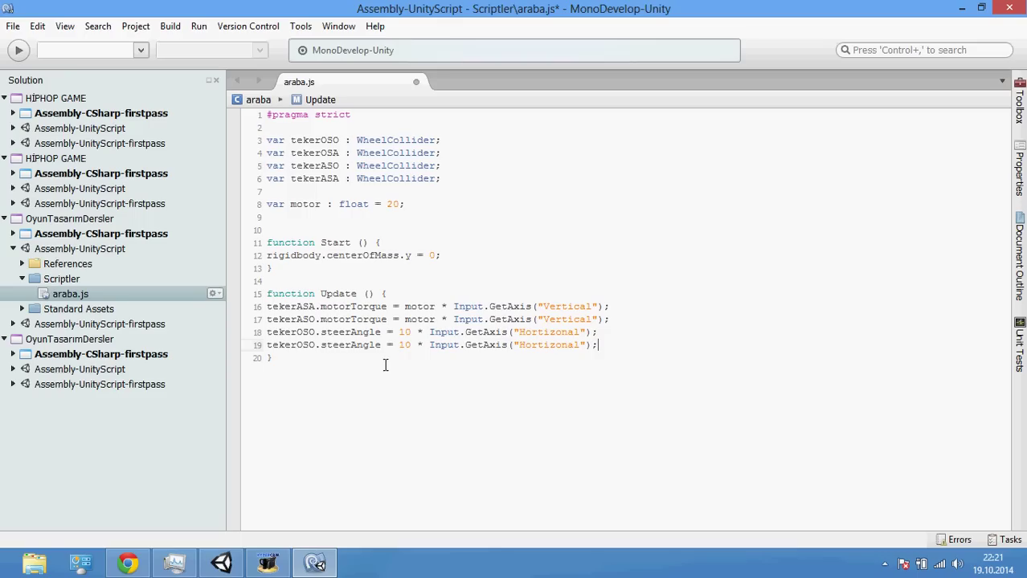
click(316, 344)
key(BackSpace)
text(A)
key(ctrl+s)
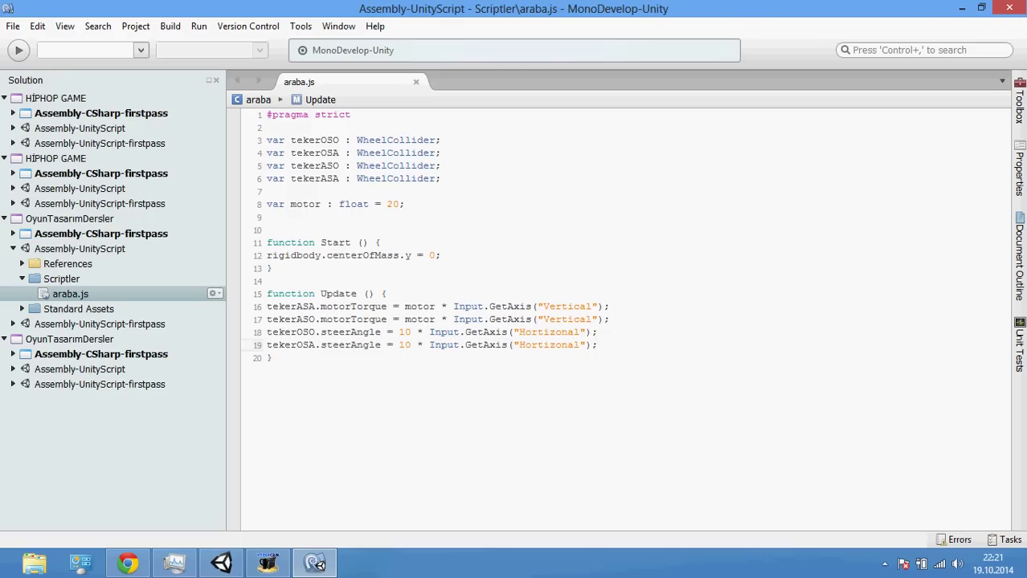
click(238, 565)
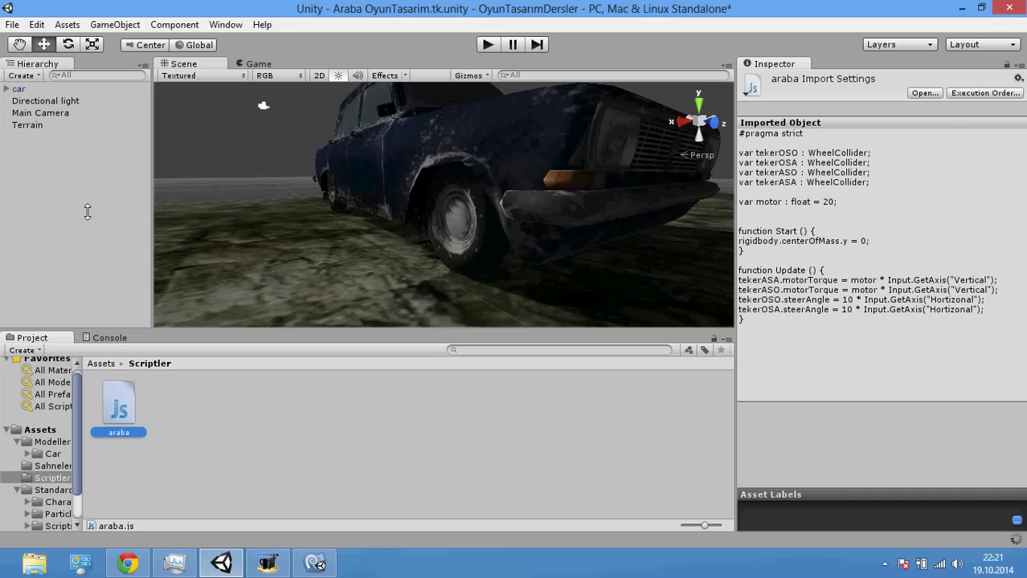
- Attach the araba script to car and expand car > tekerler
drag(122, 420, 40, 90)
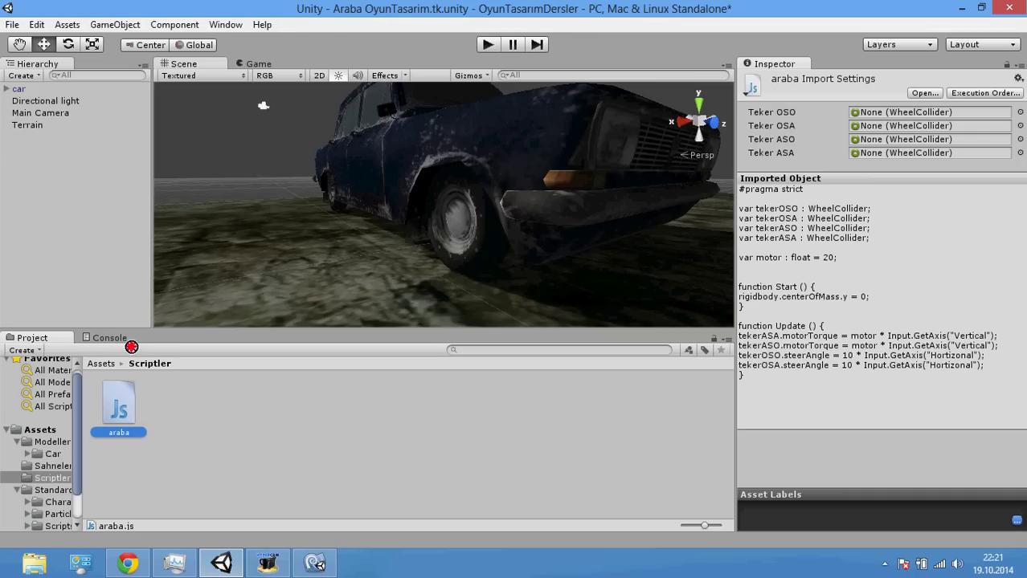
click(40, 90)
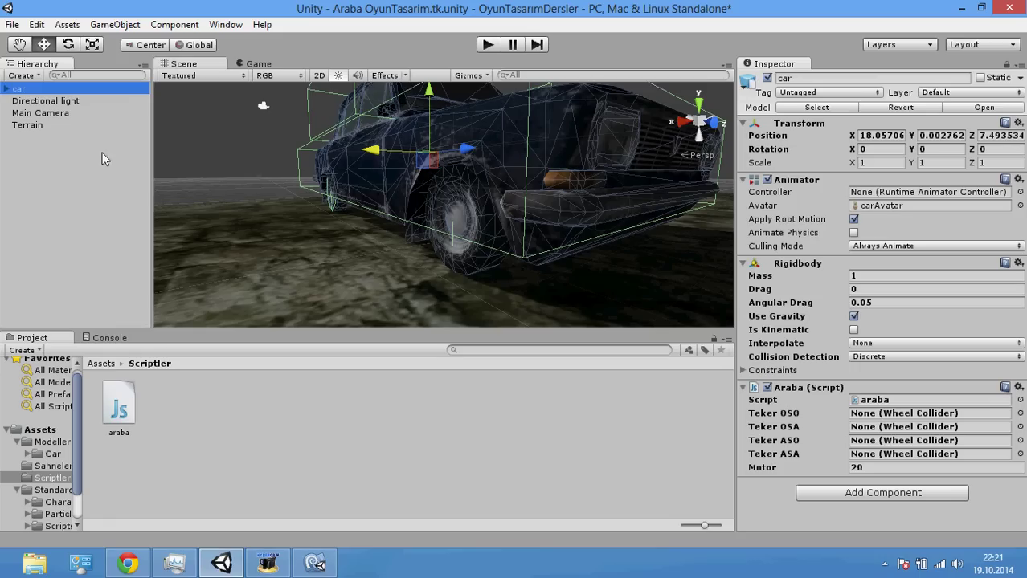
click(6, 89)
click(18, 138)
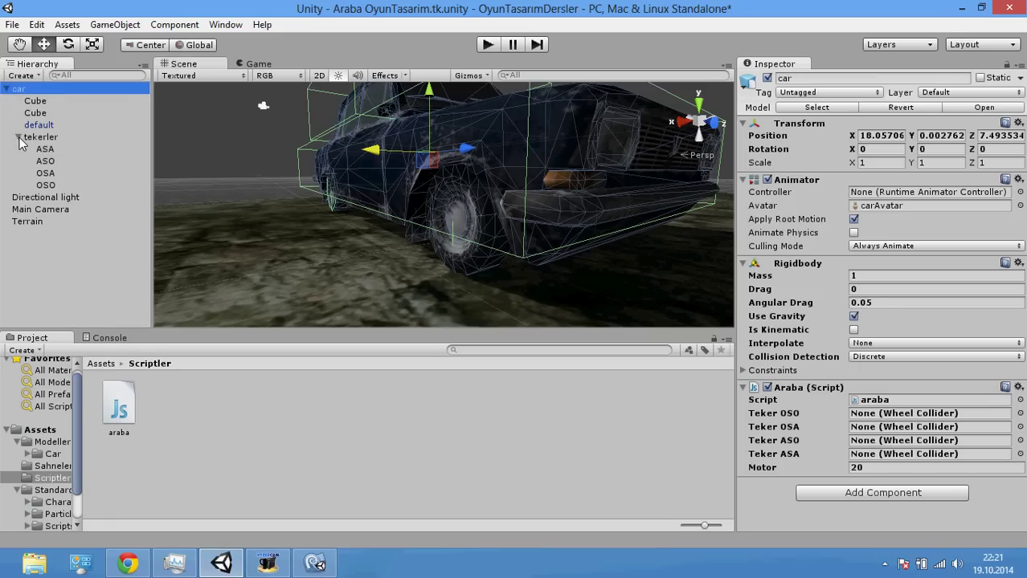
- Assign the ASA, ASO, OSA and OSO colliders to the Araba script's Teker fields, then press Play
drag(45, 150, 877, 461)
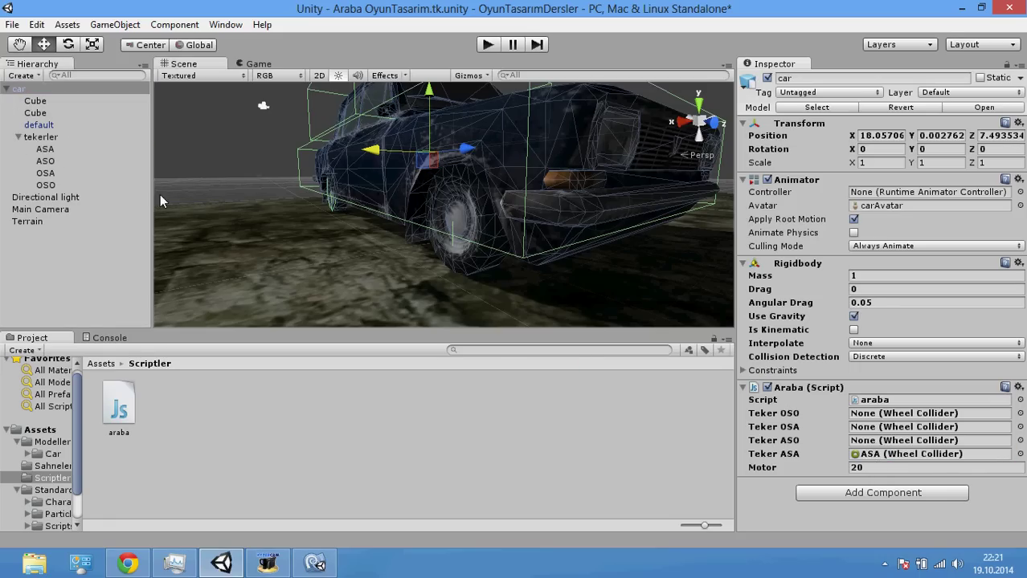
drag(57, 165, 884, 440)
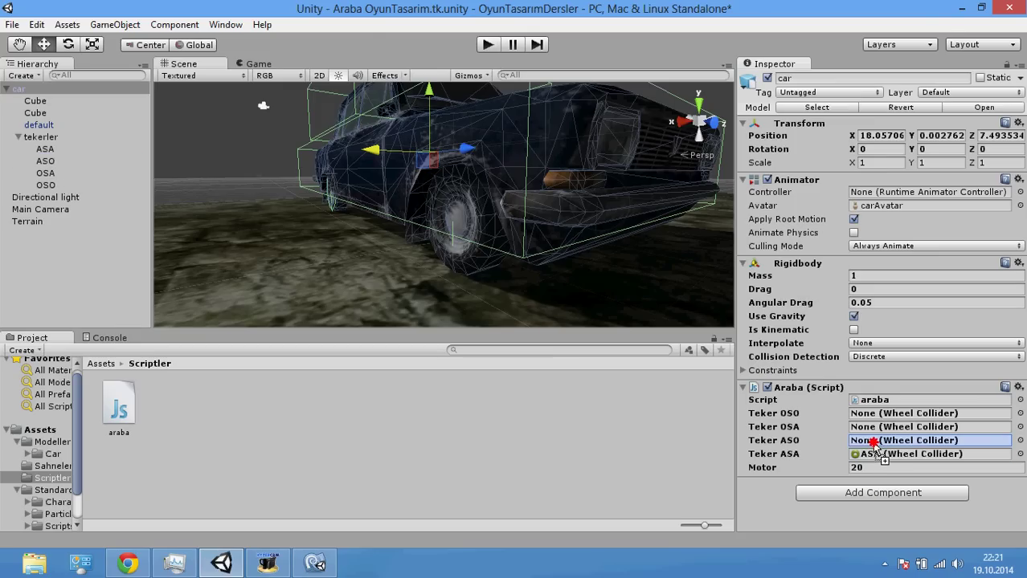
drag(50, 173, 884, 426)
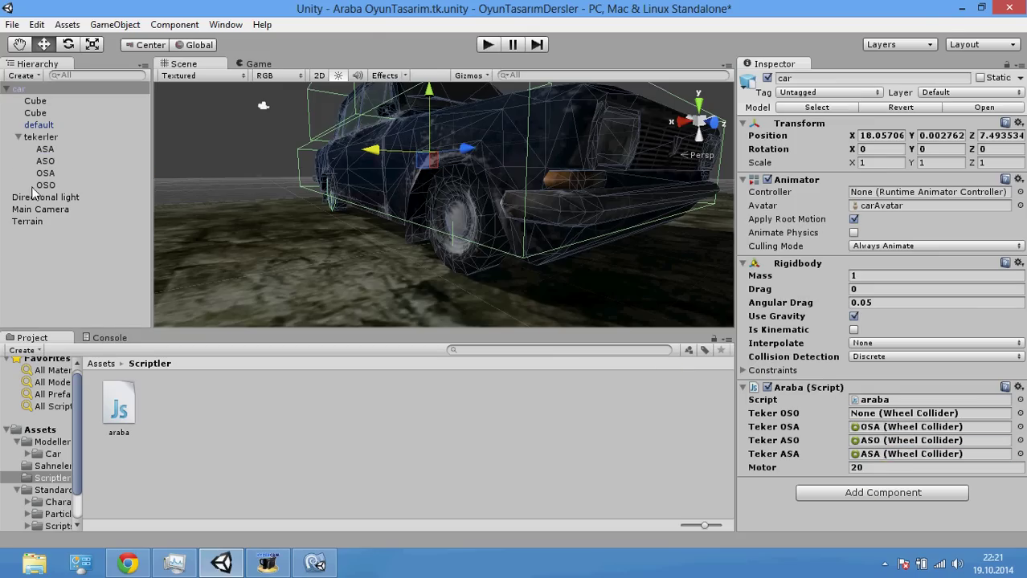
drag(42, 186, 869, 410)
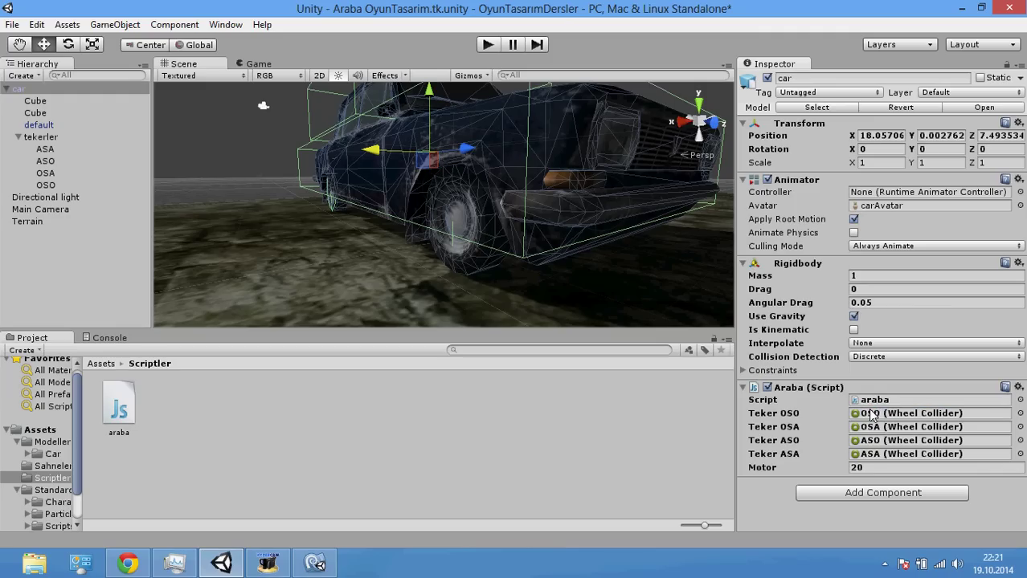
click(488, 44)
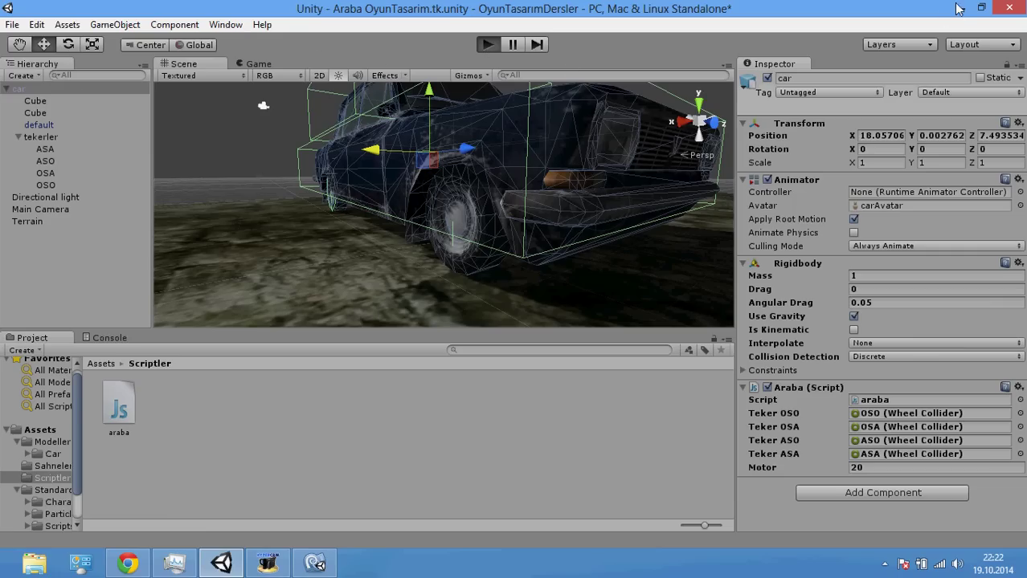
- Test-drive the car, hit the 'Input Axis Hortizonal is not setup' error, and return to araba.js
click(315, 565)
click(315, 564)
click(487, 44)
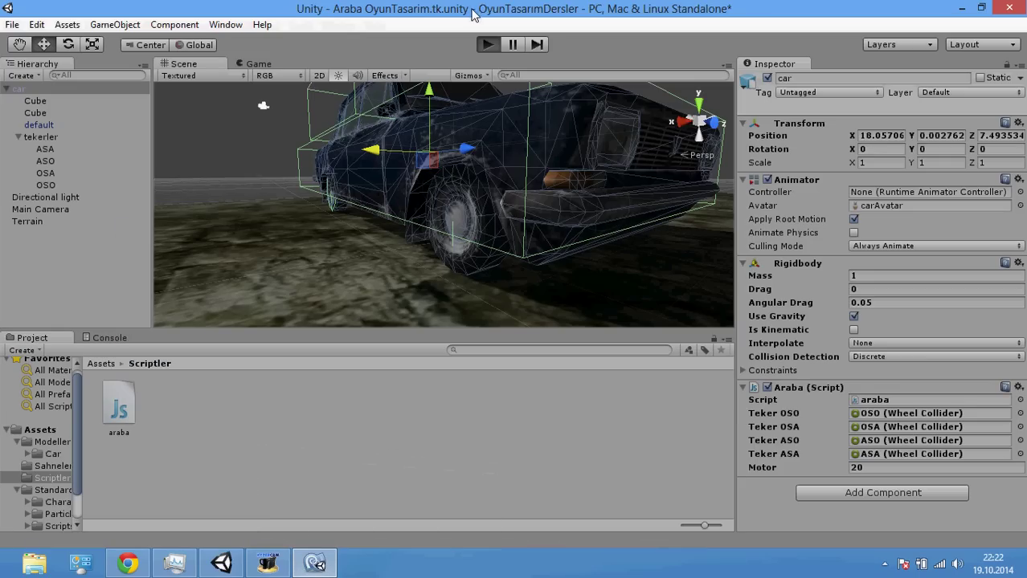
click(251, 567)
click(250, 568)
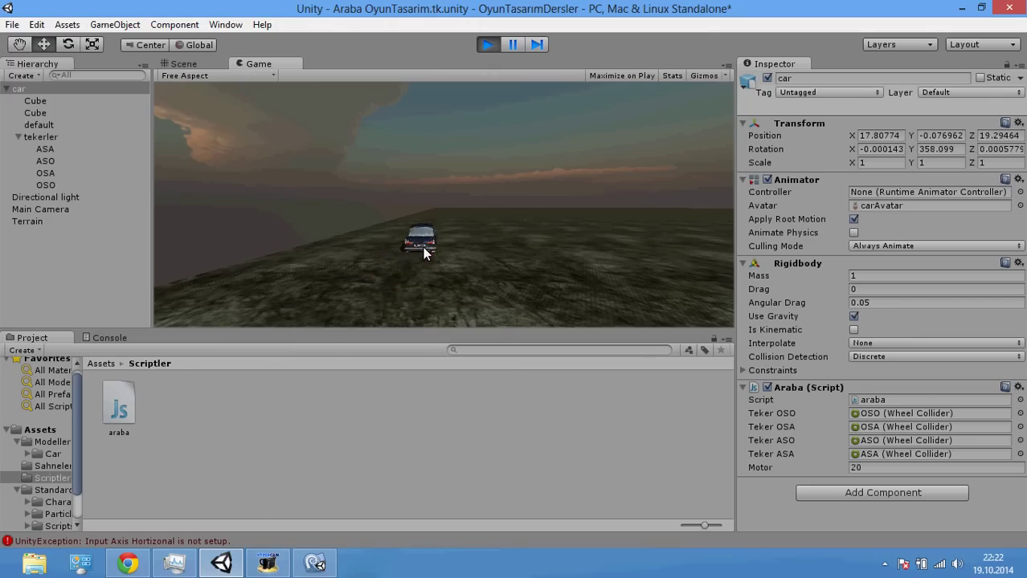
click(490, 44)
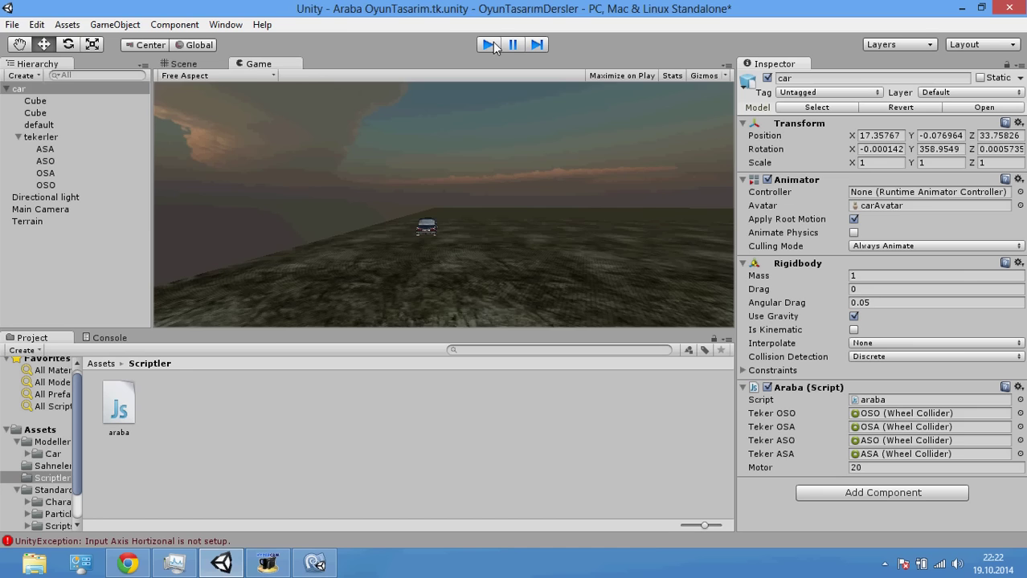
click(320, 566)
click(318, 566)
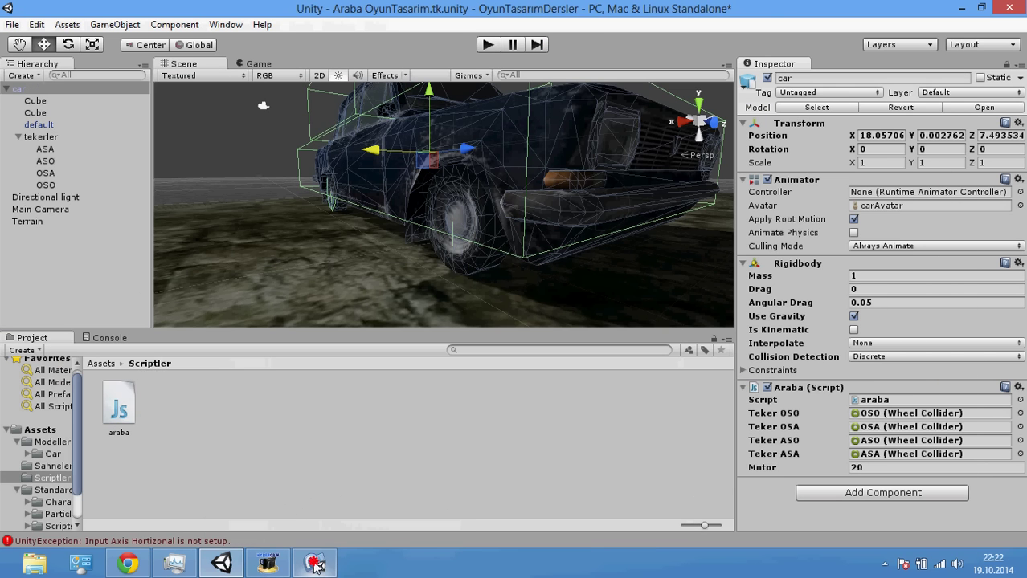
click(316, 567)
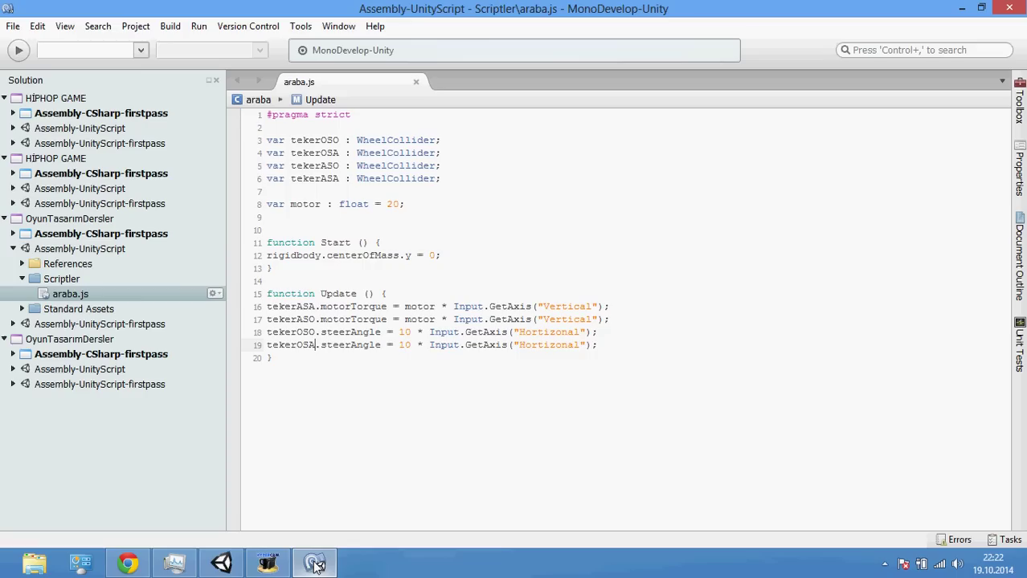
- Fix the axis name to "Horizontal" on lines 18 and 19 and save araba.js
double_click(543, 333)
text(H)
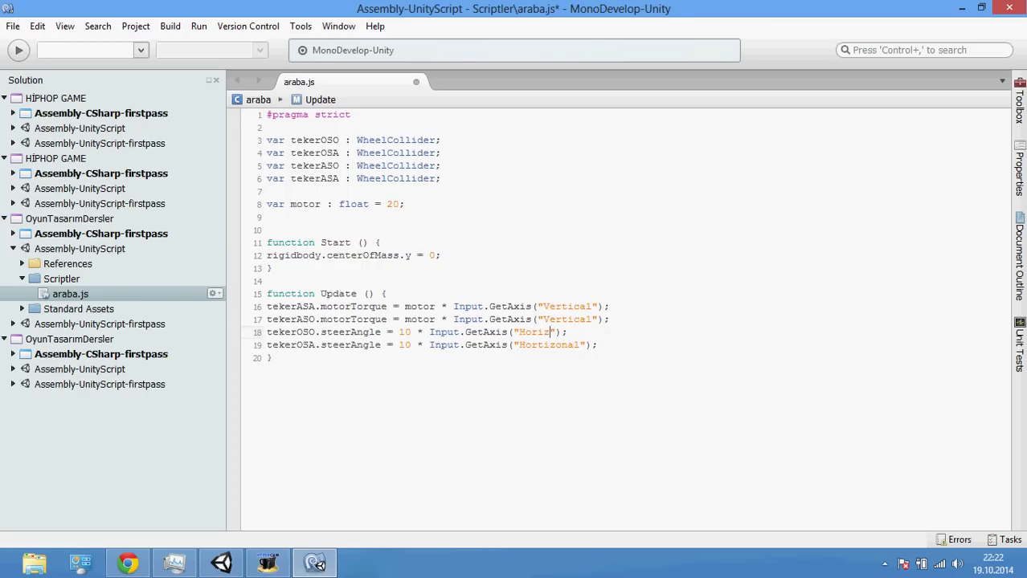
double_click(544, 345)
text(Ho)
key(ctrl+s)
- Drive the car in play mode, stop the test, and collapse car in the Hierarchy
click(222, 563)
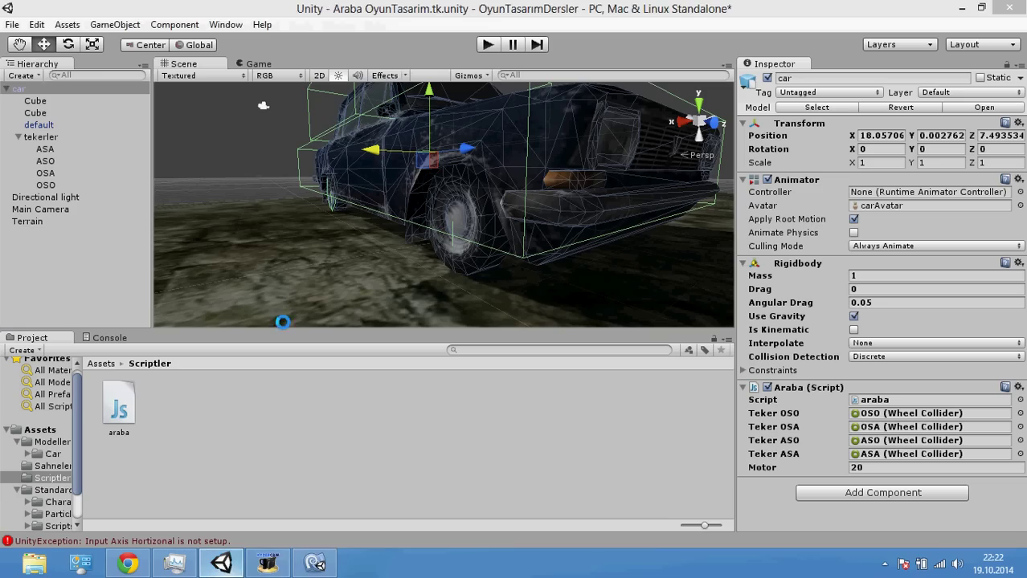
click(488, 44)
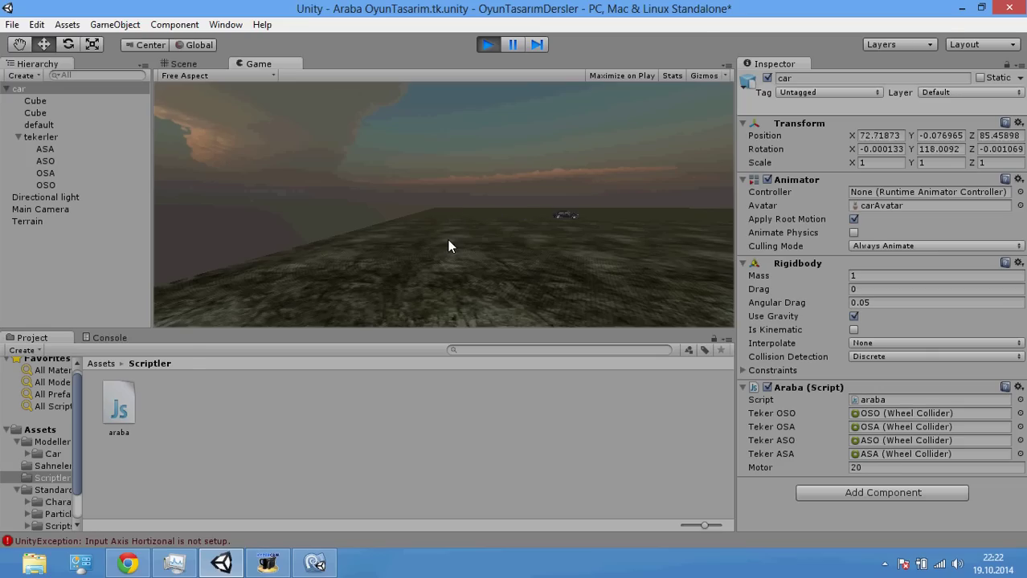
click(491, 47)
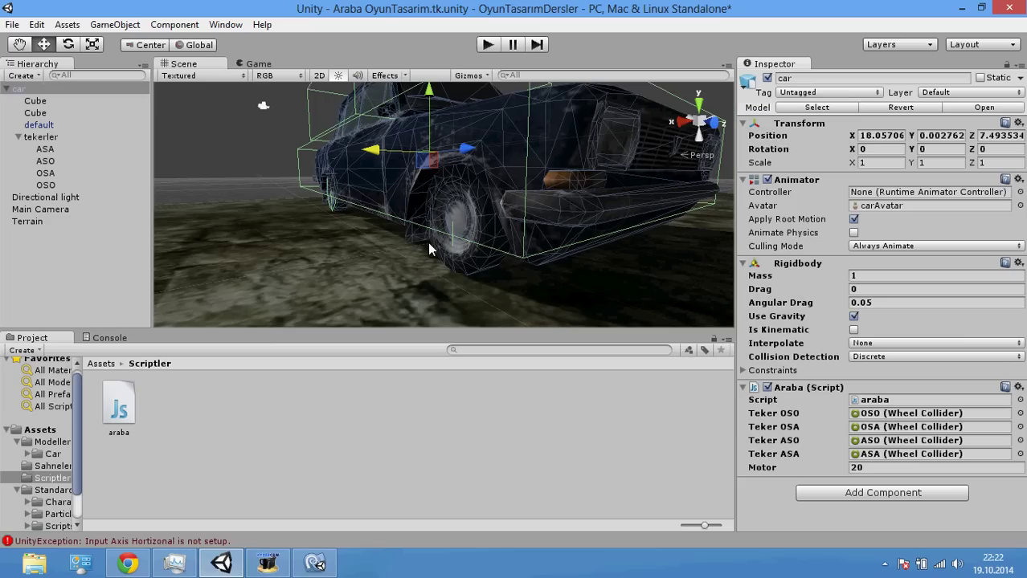
click(6, 88)
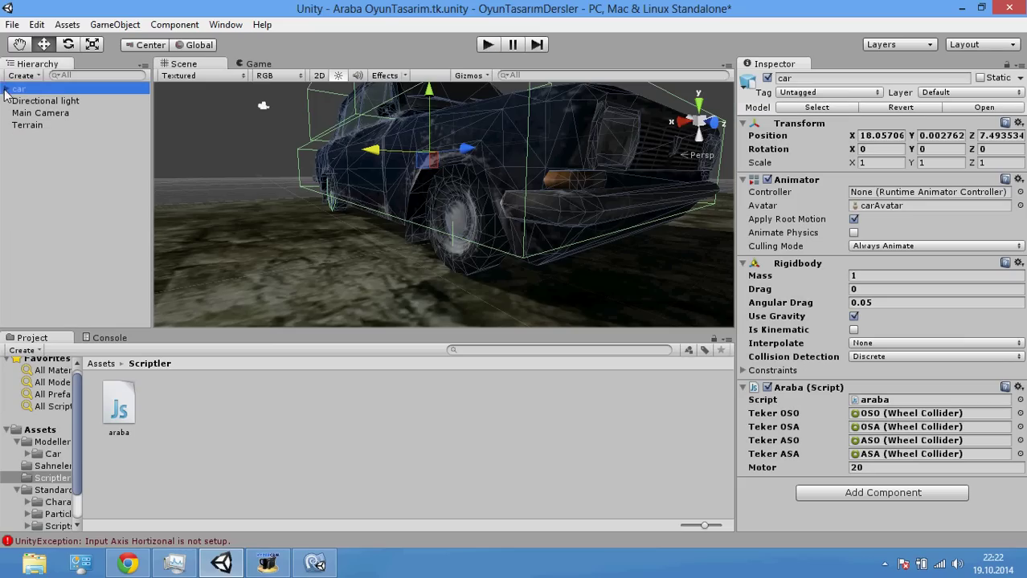
- Add the Smooth Follow script to the Main Camera
click(45, 115)
mouse_move(439, 232)
alt+mouse_down()
mouse_move(640, 173)
mouse_move(634, 192)
alt+mouse_up()
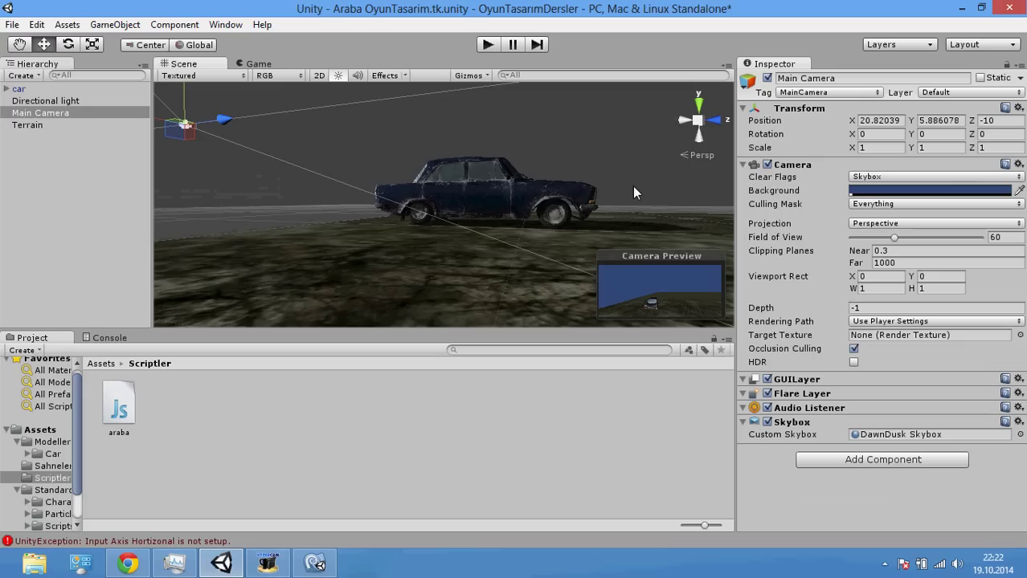
click(859, 468)
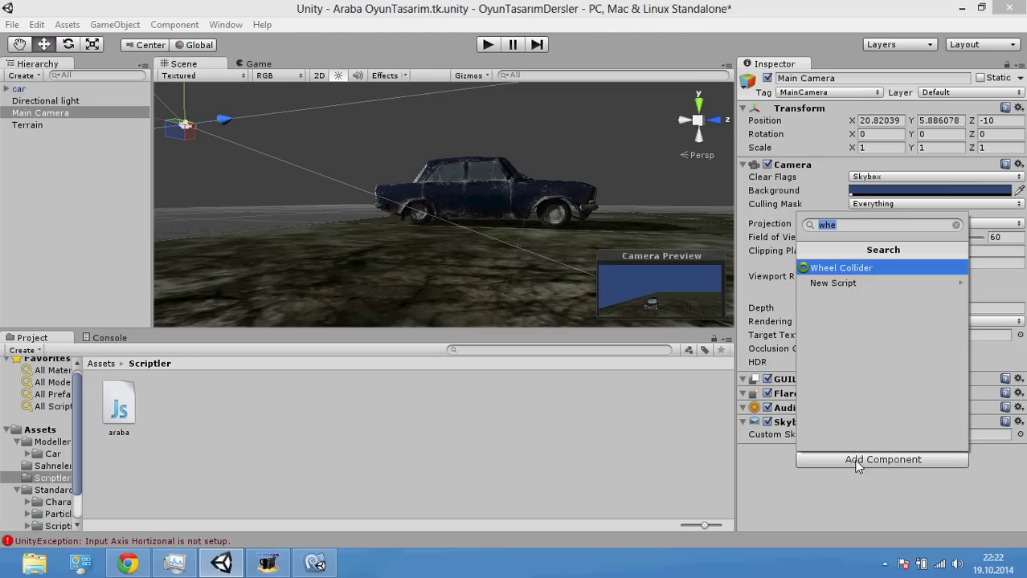
text(smoot)
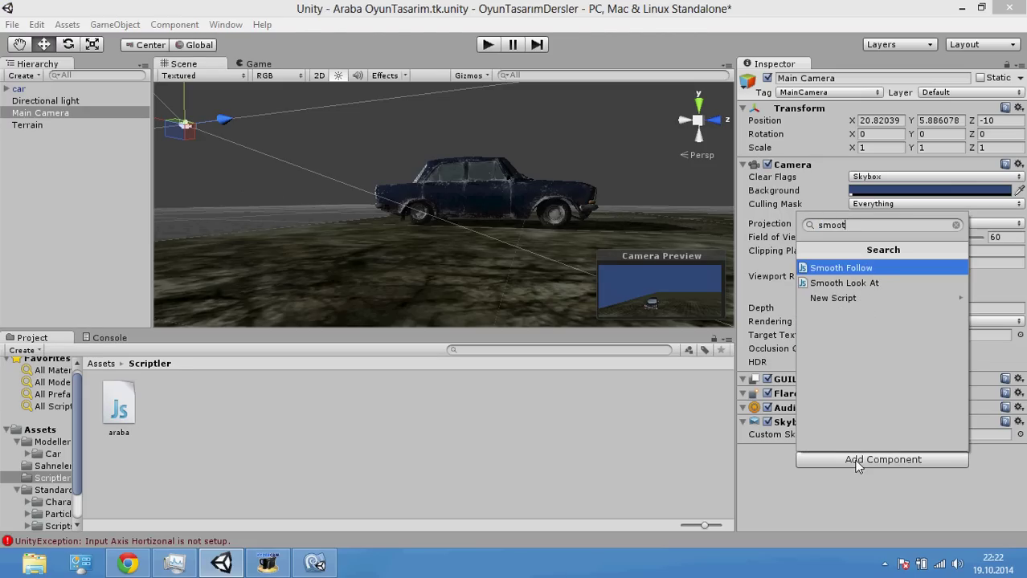
key(Return)
scroll(869, 476, down, 2)
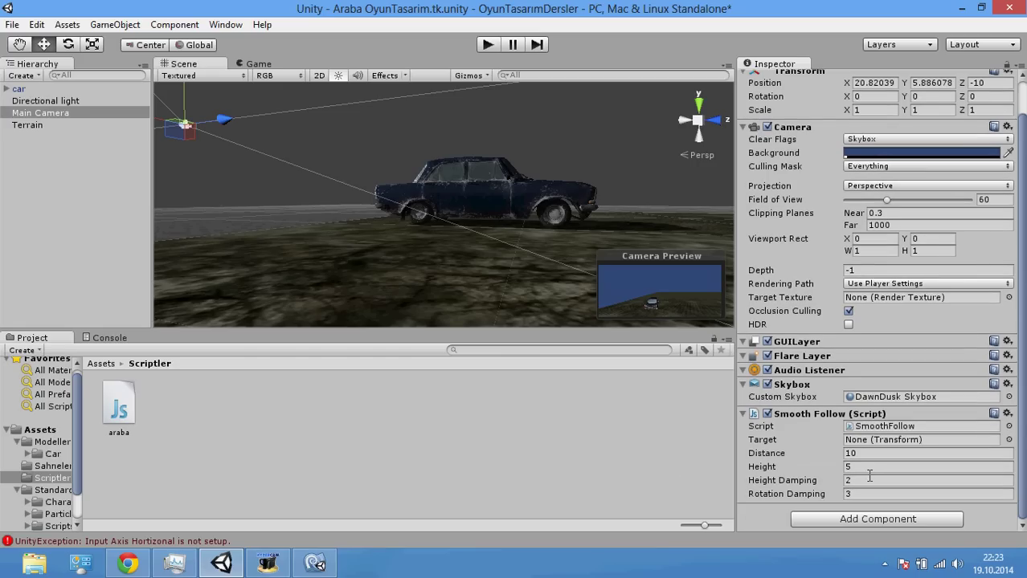
click(755, 386)
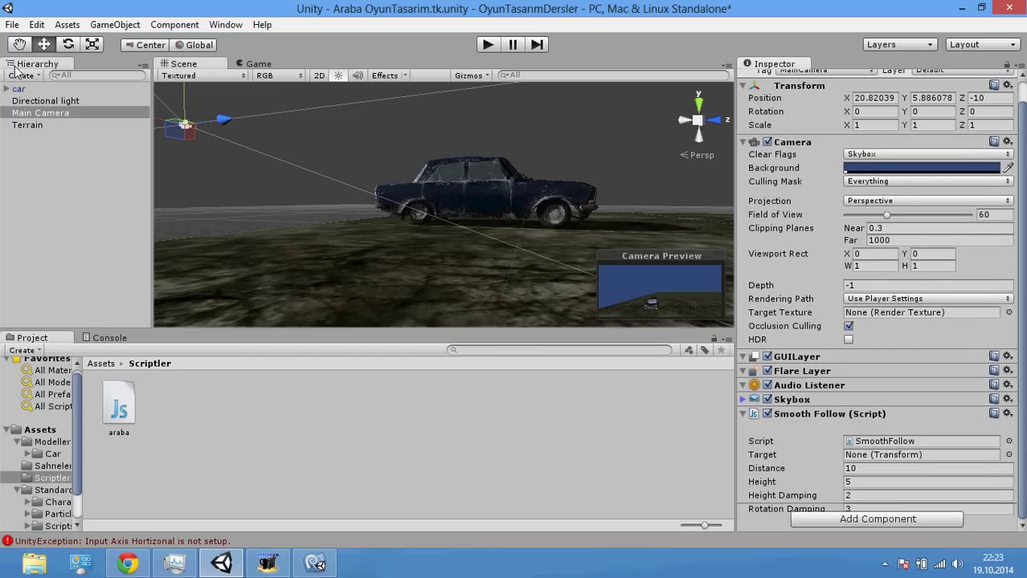
- Set Smooth Follow's Target to car and start a test drive
drag(17, 89, 865, 434)
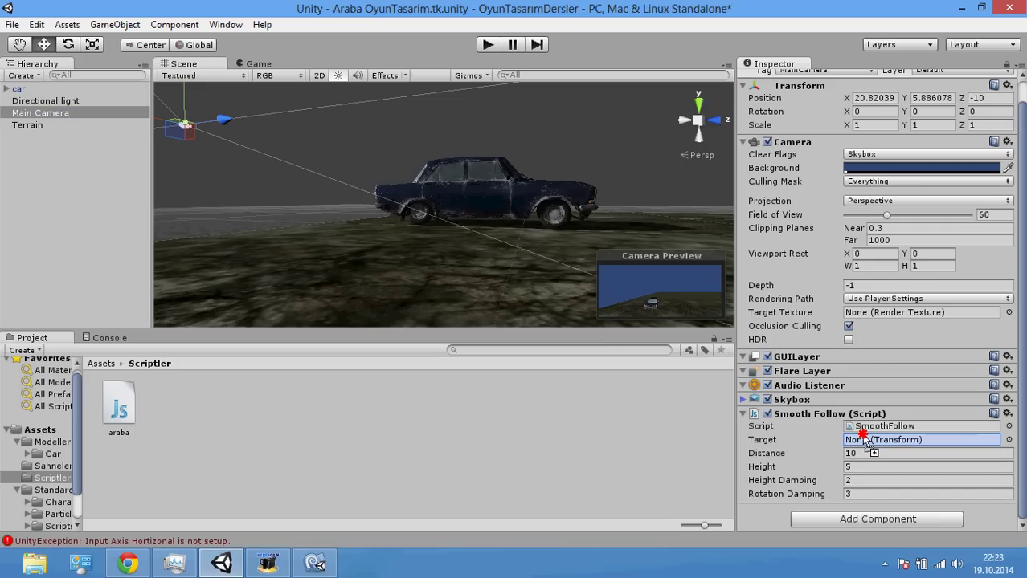
drag(864, 434, 864, 439)
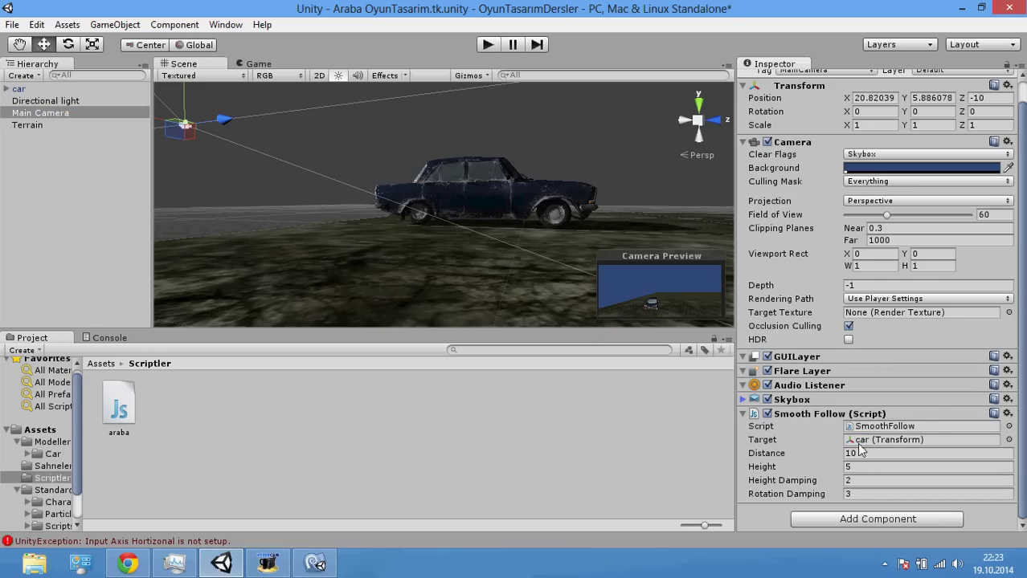
click(488, 44)
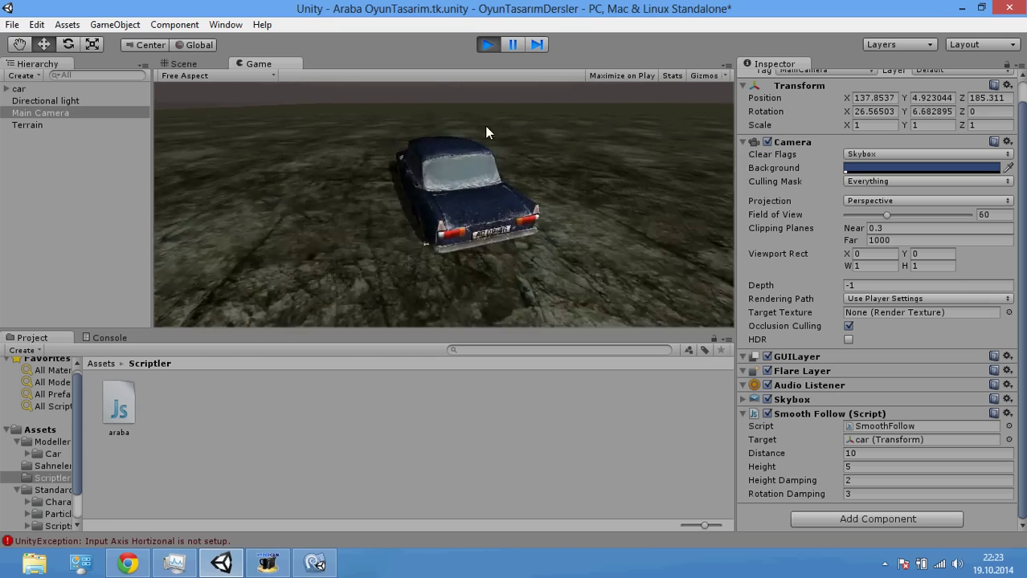
- Stop the test drive, orbit around the car, and clear the Console errors
click(488, 44)
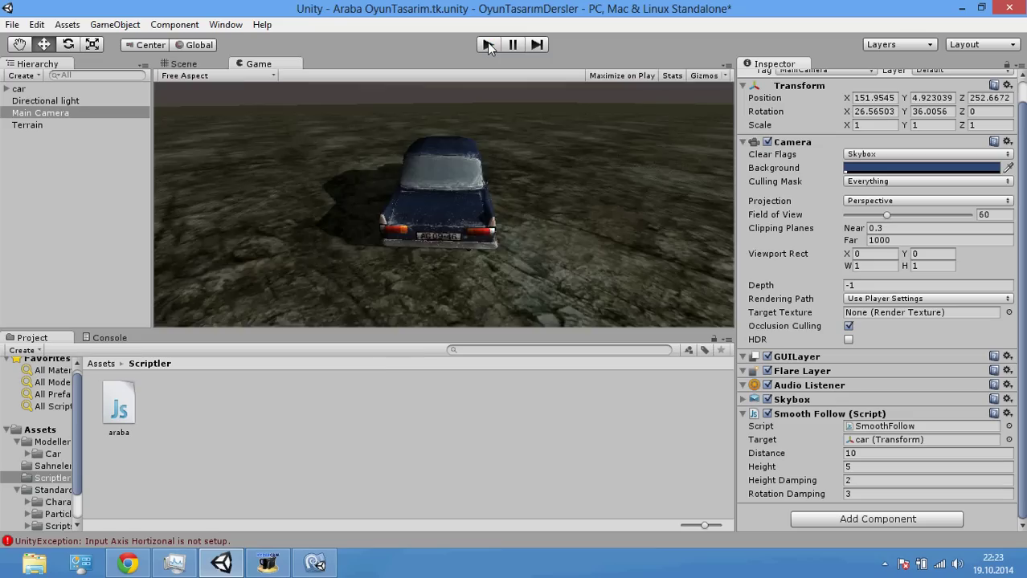
right_drag(395, 229, 581, 214)
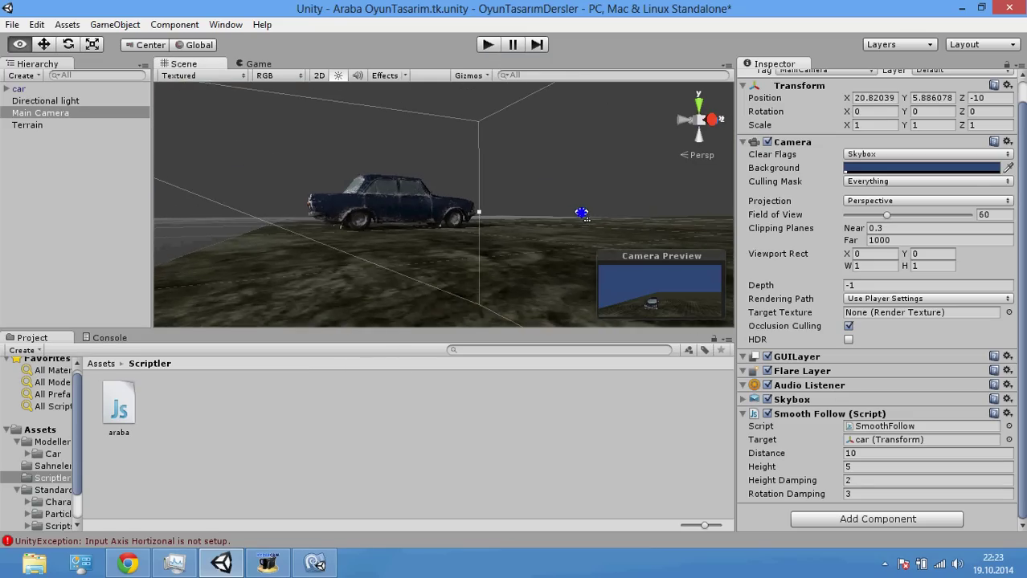
click(110, 338)
click(26, 351)
- Return to the project files, glance at araba.js, then bring up the Forum Oyun Tasarım Facebook page
click(32, 338)
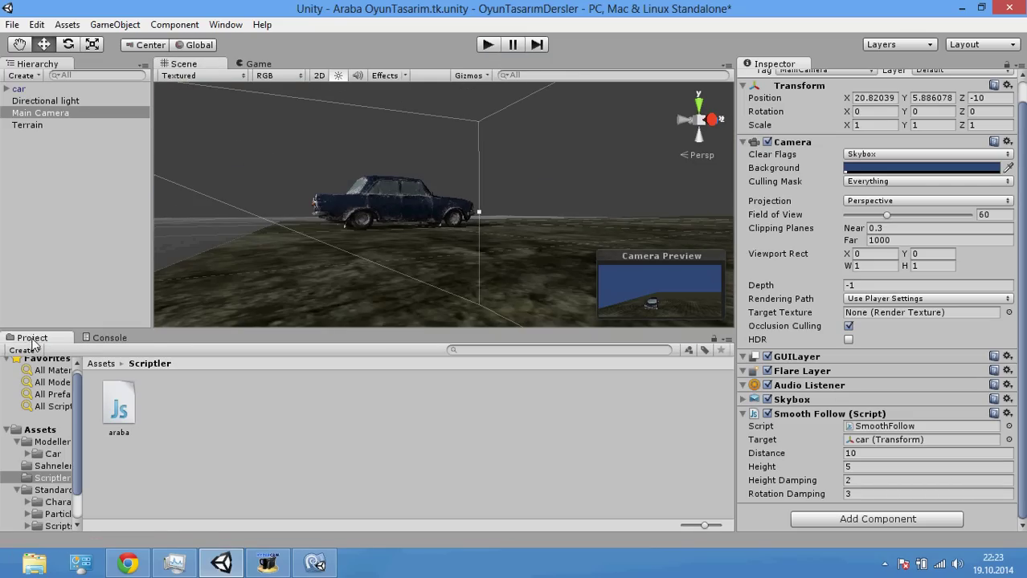
click(329, 559)
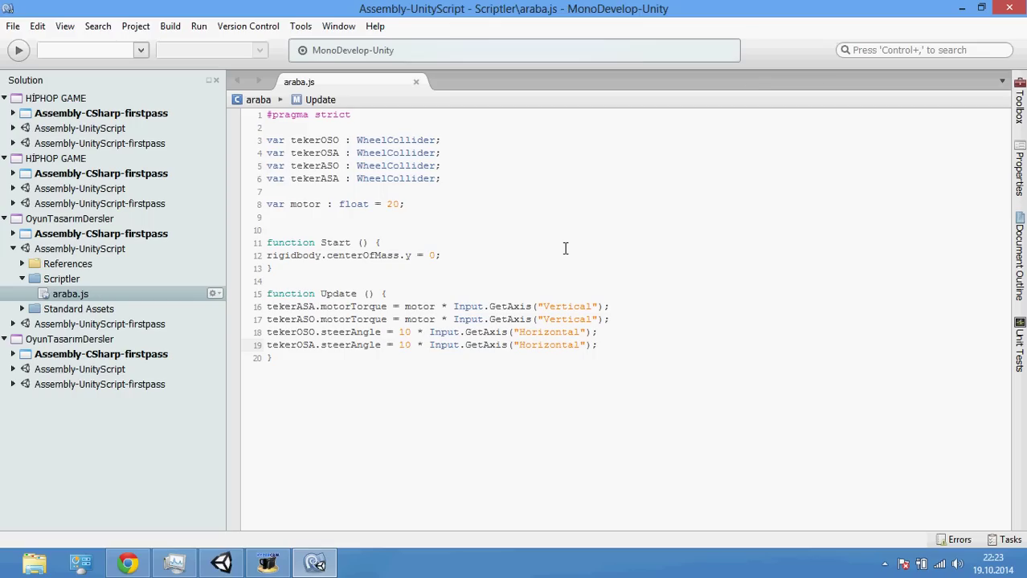
click(128, 562)
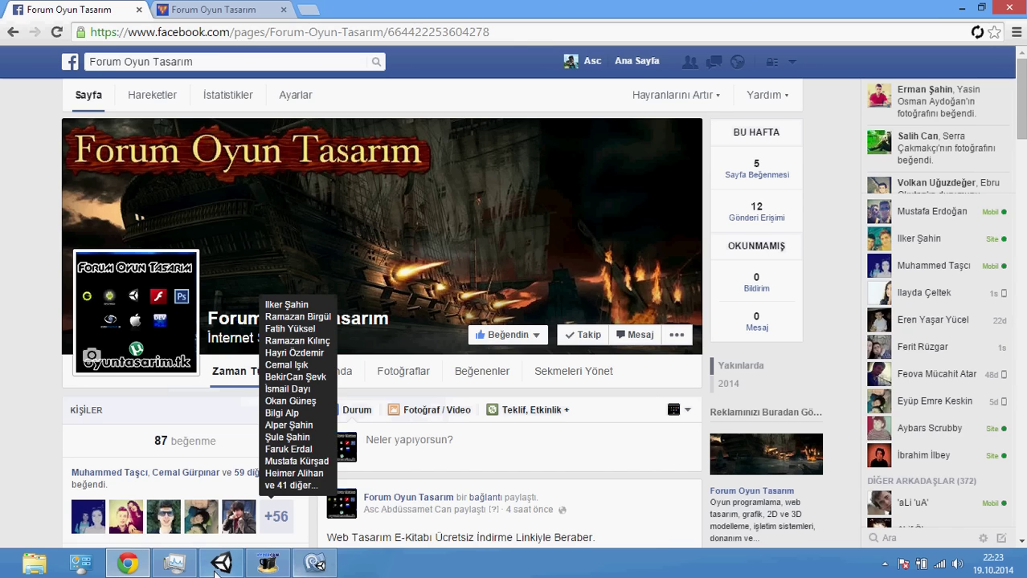
- Orbit the car scene in Unity, view the oyuntasarim.tk forum tab in Chrome, then return to Unity
click(221, 562)
mouse_move(449, 185)
alt+mouse_down()
mouse_move(408, 174)
mouse_move(353, 322)
alt+mouse_up()
click(128, 562)
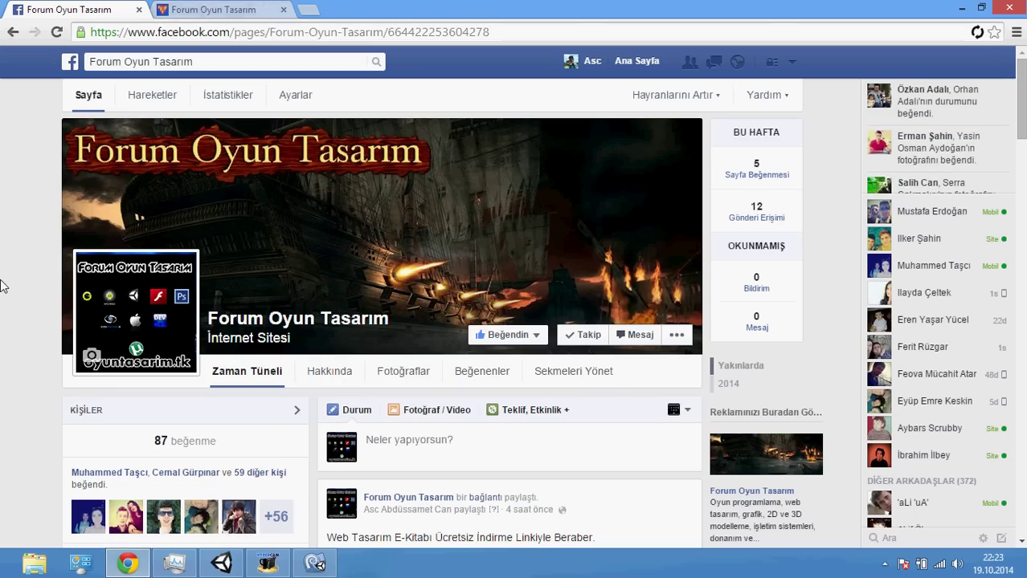
key(ctrl+Tab)
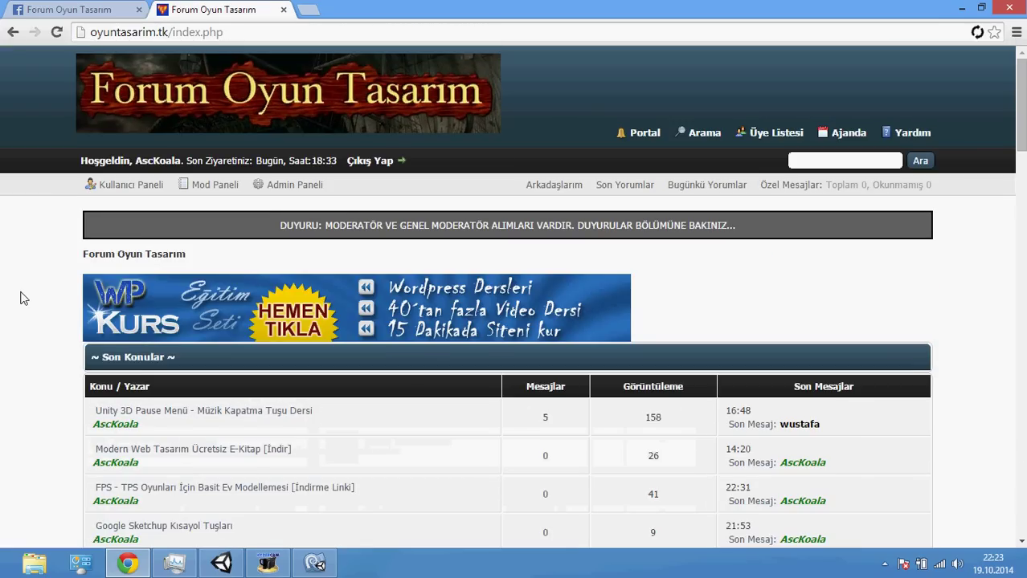
click(225, 564)
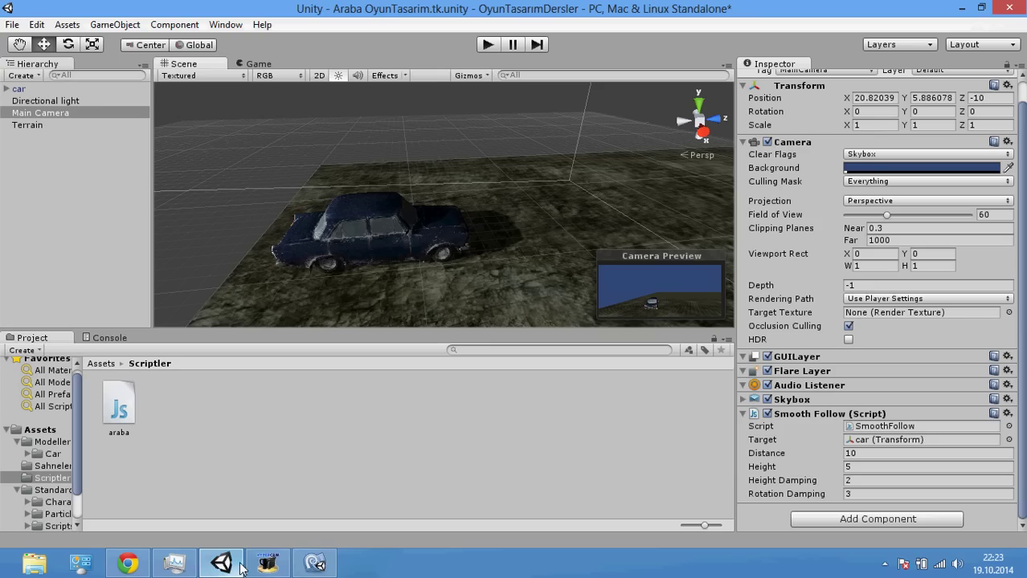